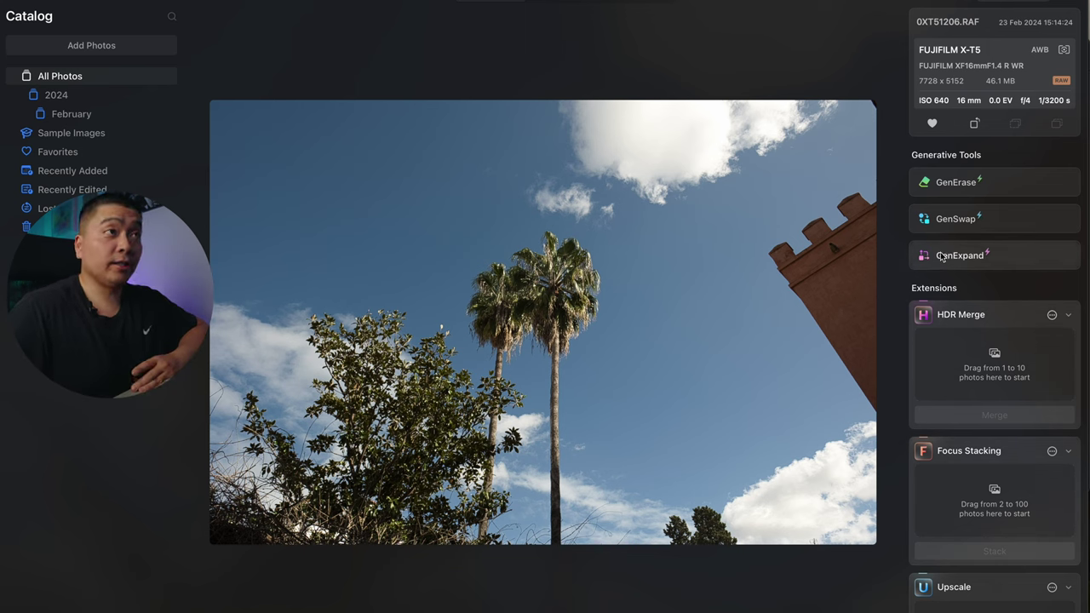
Step: Use GenErase with a brush size of 44 to remove the small trees beneath the white cloud at the photo's lower edge
click(942, 183)
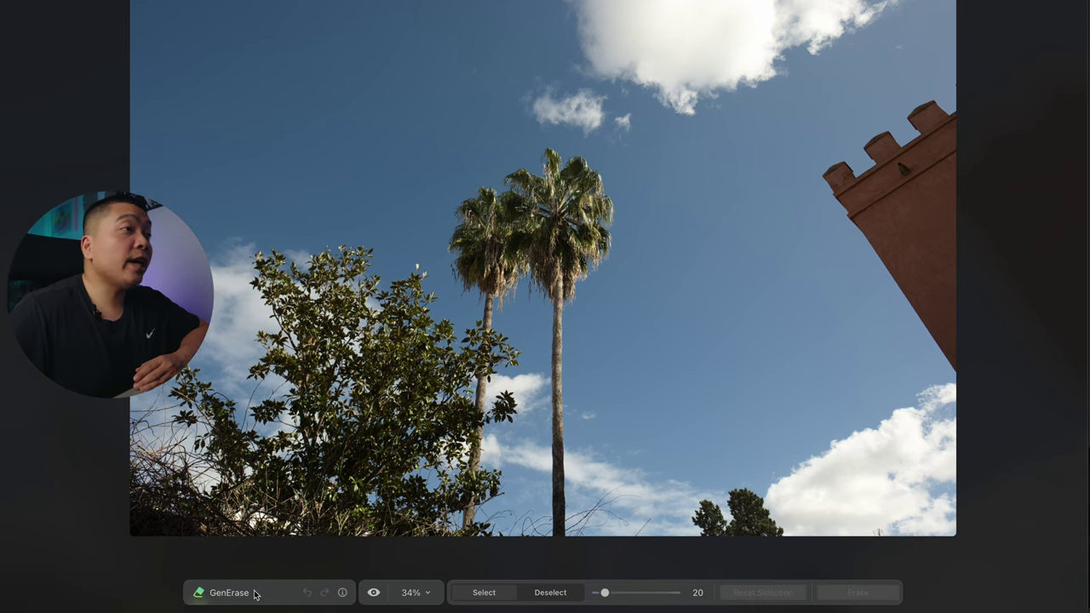
key(bracketright)
key(bracketright)
key(bracketright)
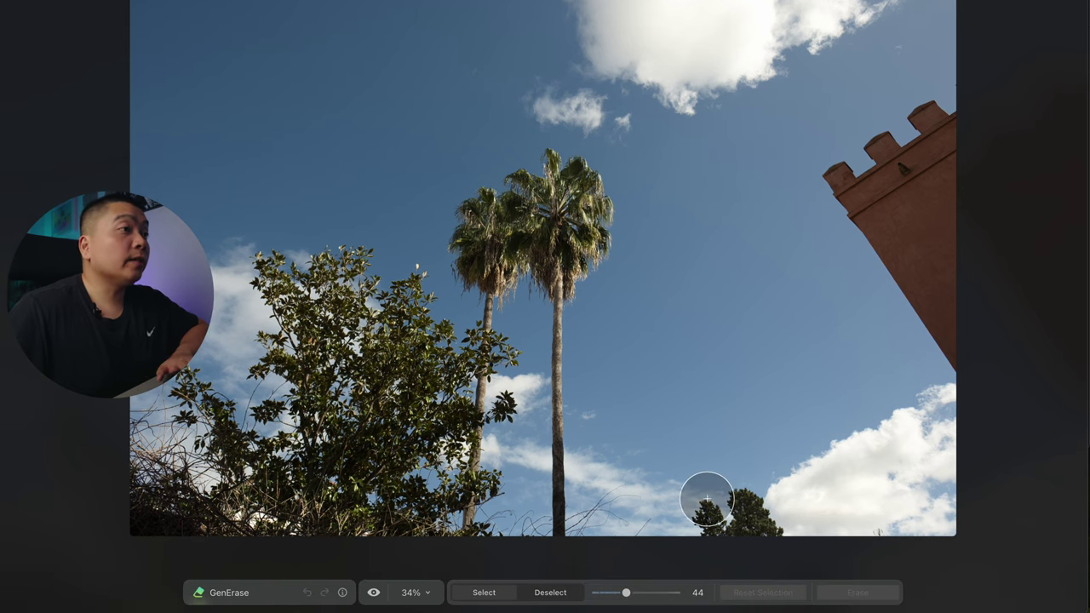
mouse_move(703, 499)
mouse_down()
mouse_move(716, 532)
mouse_move(767, 517)
mouse_move(733, 502)
mouse_move(774, 526)
mouse_move(774, 538)
mouse_move(721, 531)
mouse_up()
click(822, 600)
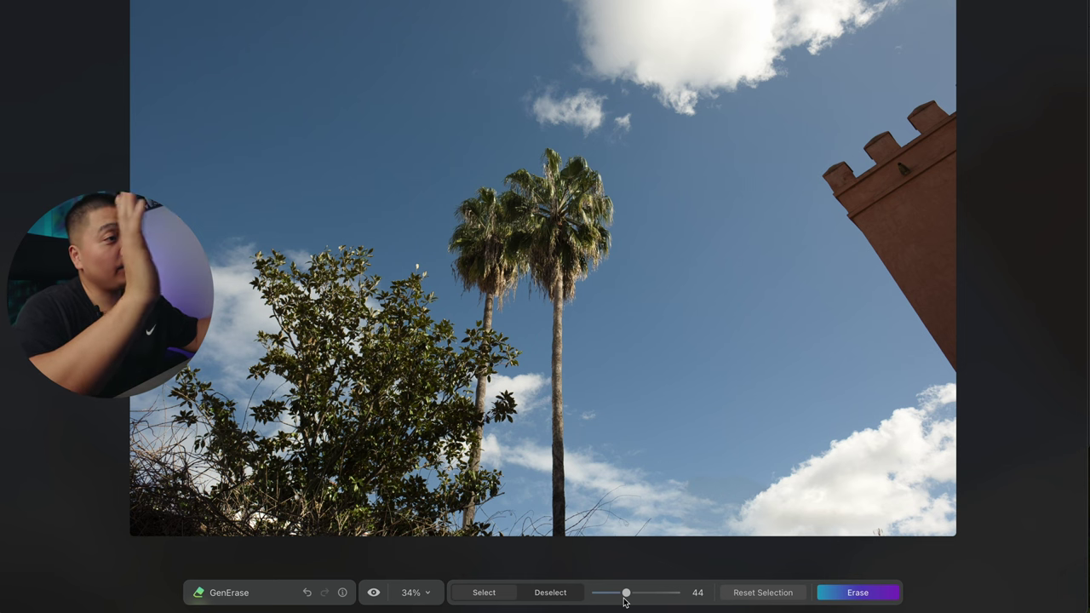
drag(624, 599, 615, 599)
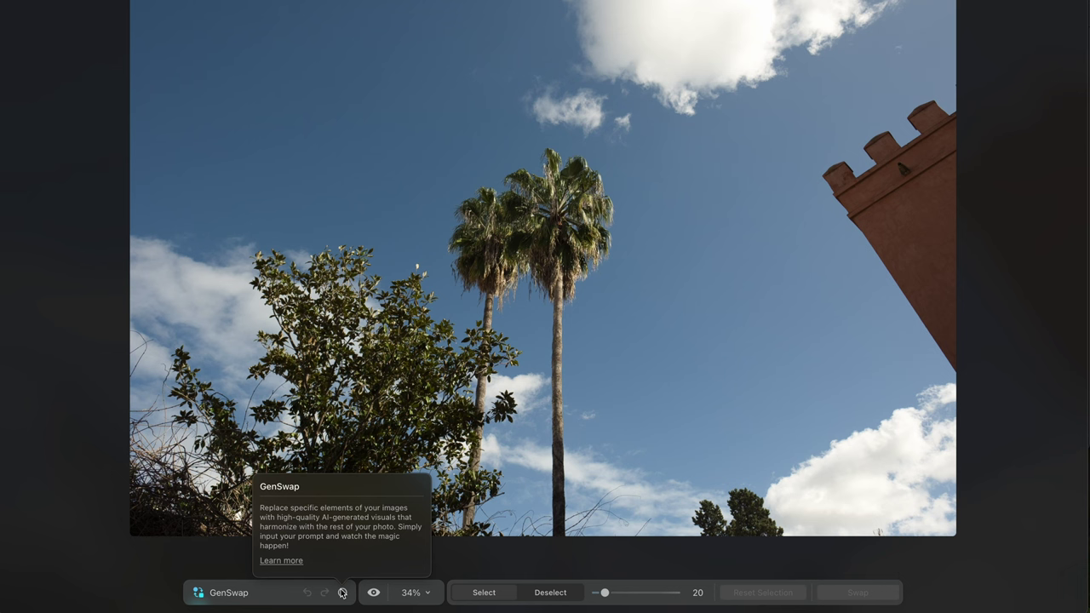
Step: Use GenSwap on the small trees at the photo's lower edge with the prompt "balloon"
click(700, 500)
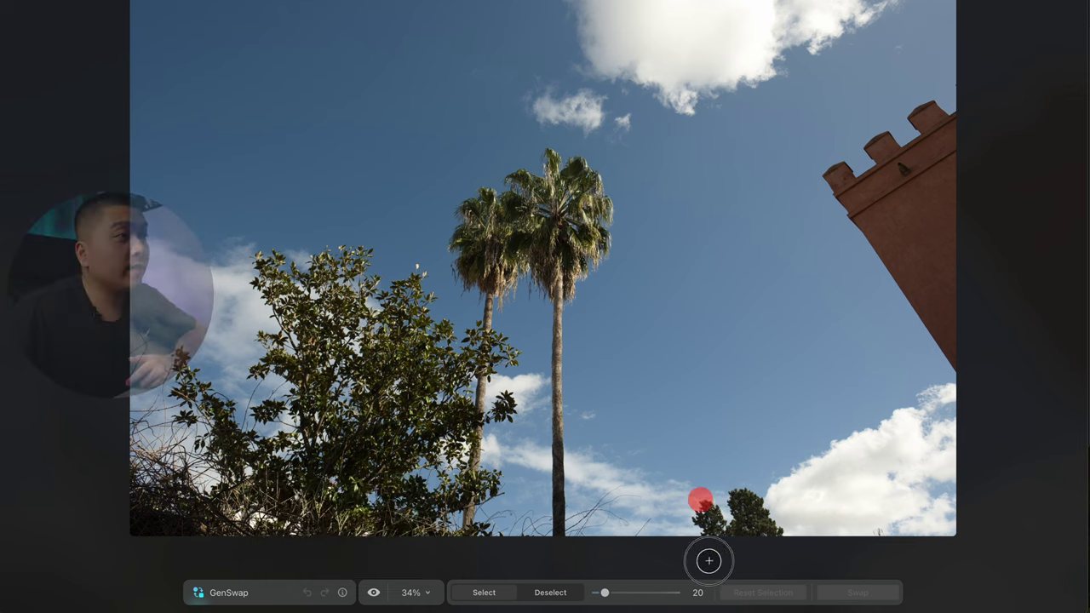
mouse_move(701, 513)
mouse_down()
mouse_move(742, 502)
mouse_move(720, 496)
mouse_move(749, 495)
mouse_move(784, 524)
mouse_move(727, 530)
mouse_move(759, 533)
mouse_up()
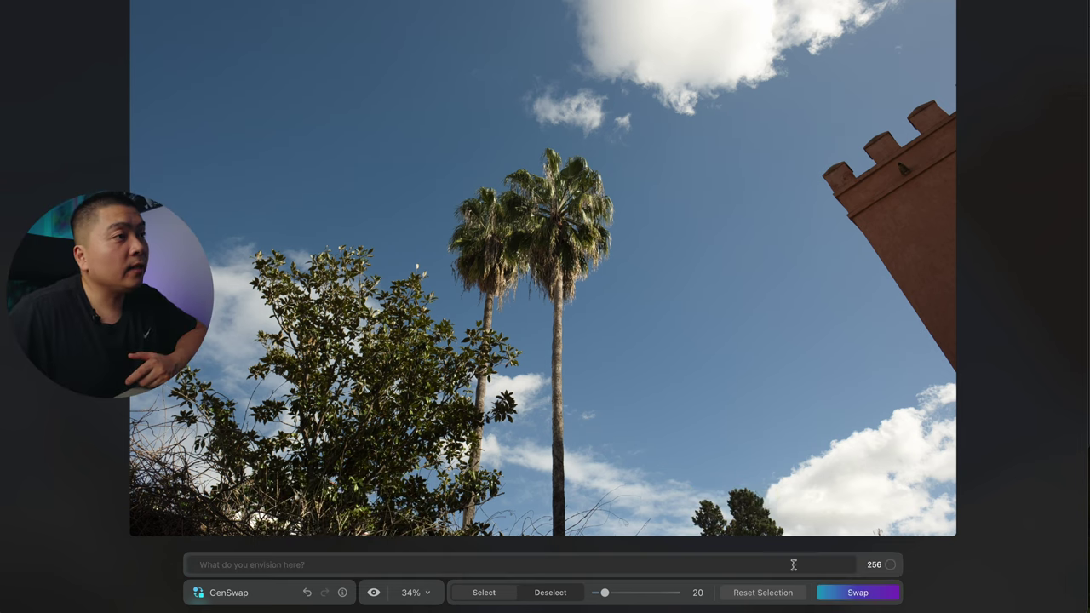
click(686, 564)
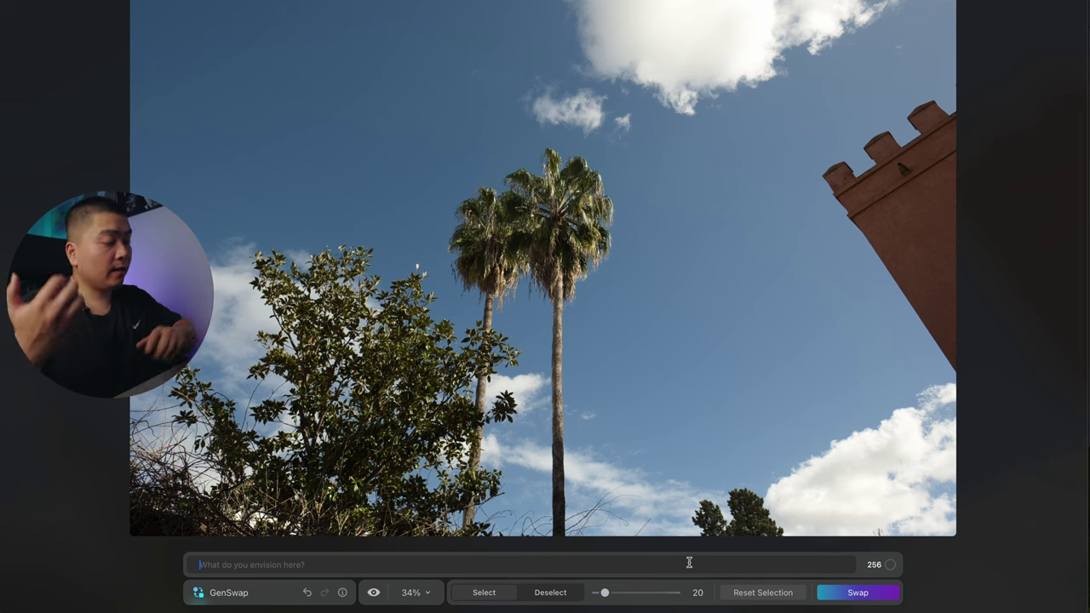
text(balloon)
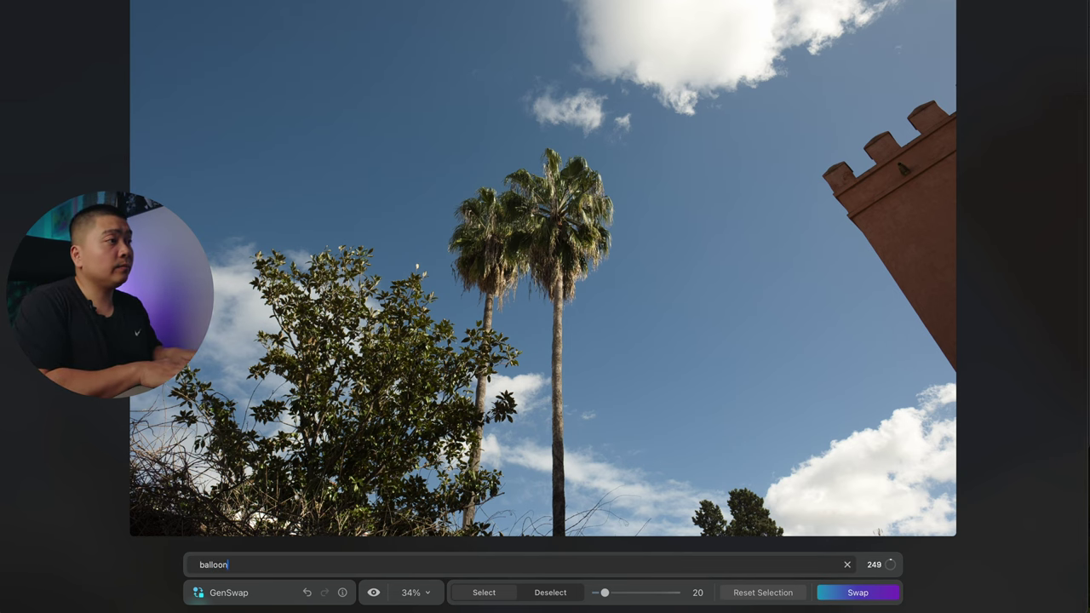
click(868, 593)
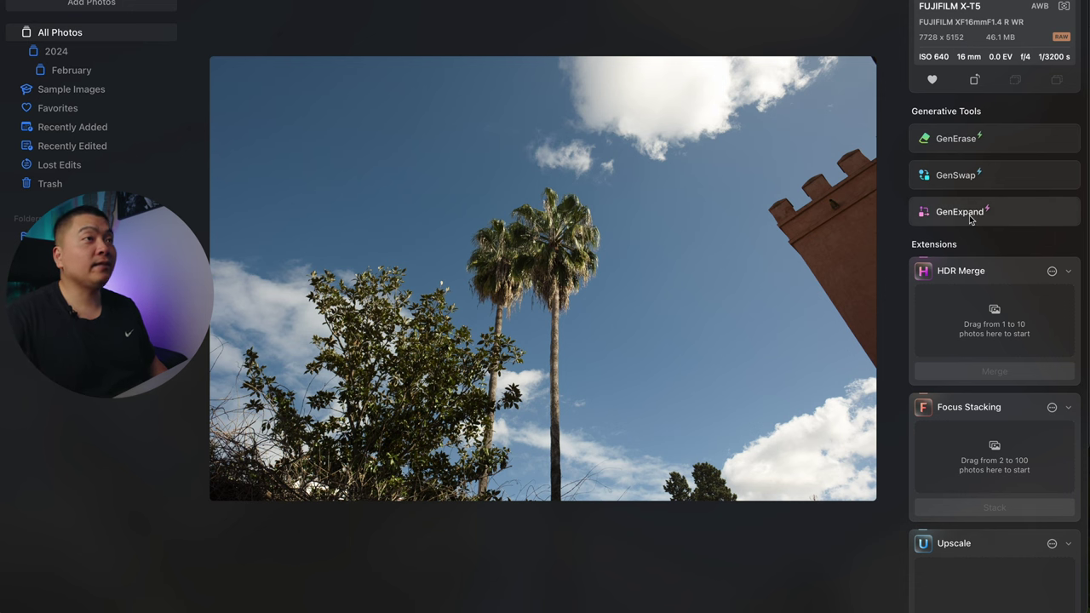
Step: Use GenExpand to extend the palm tree photo below its lower edge, leaving the prompt empty
click(968, 213)
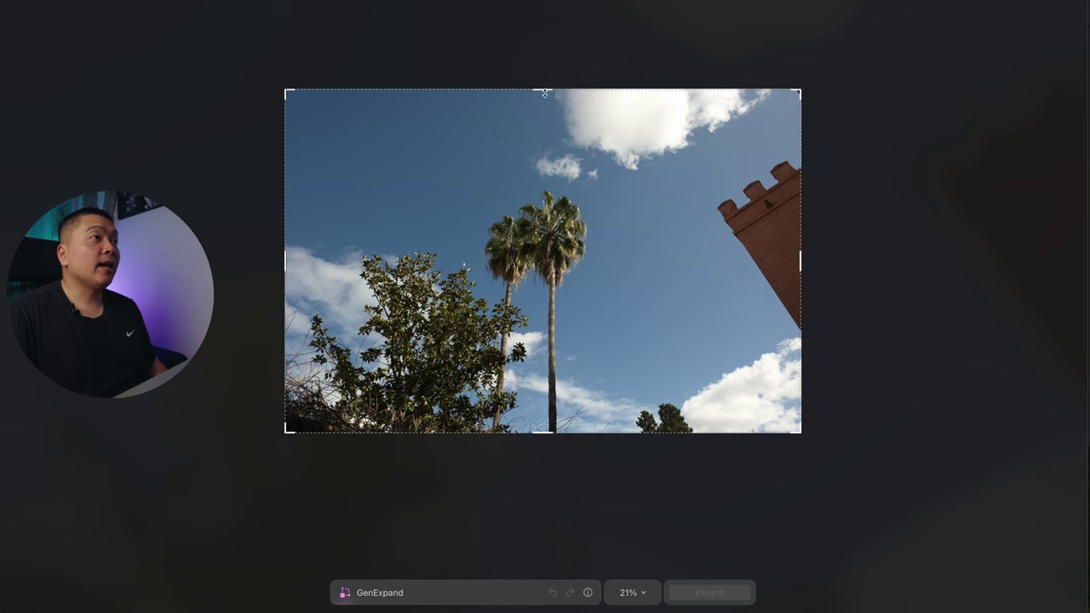
drag(545, 93, 543, 4)
drag(802, 213, 802, 298)
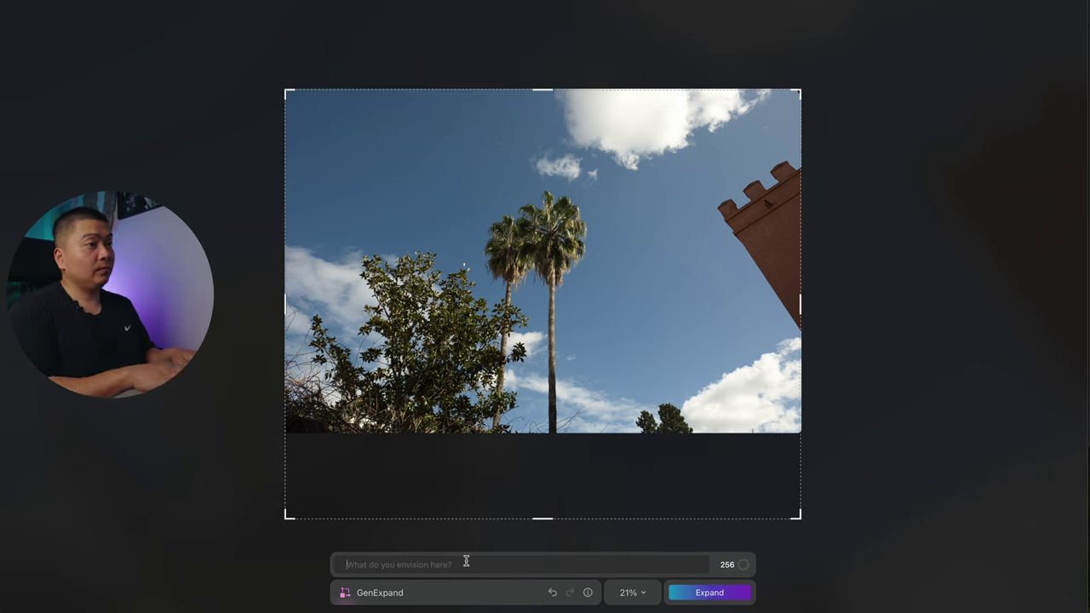
click(467, 561)
click(712, 592)
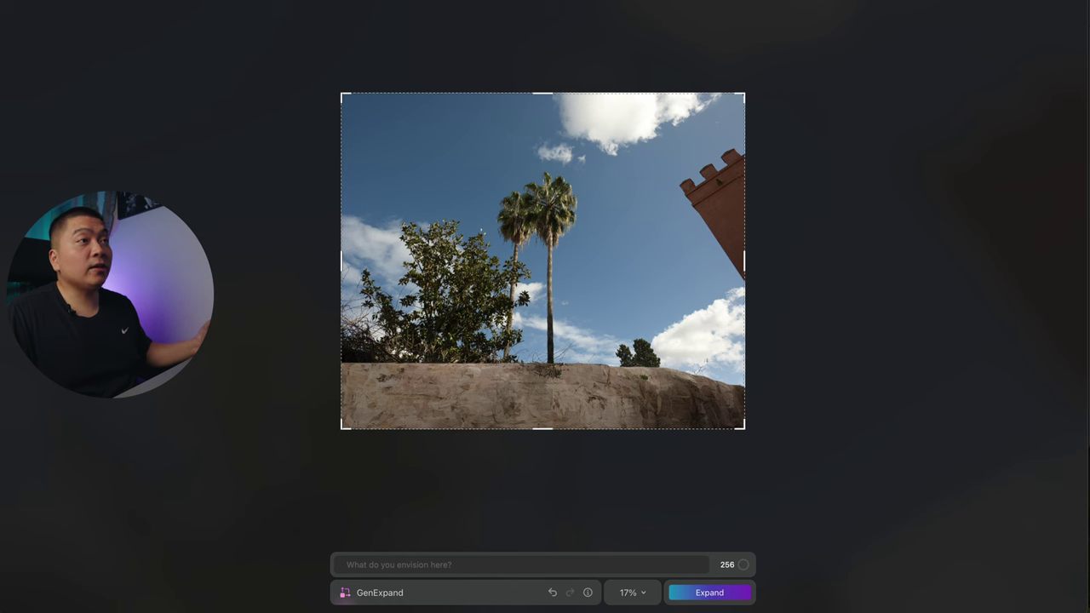
mouse_move(588, 592)
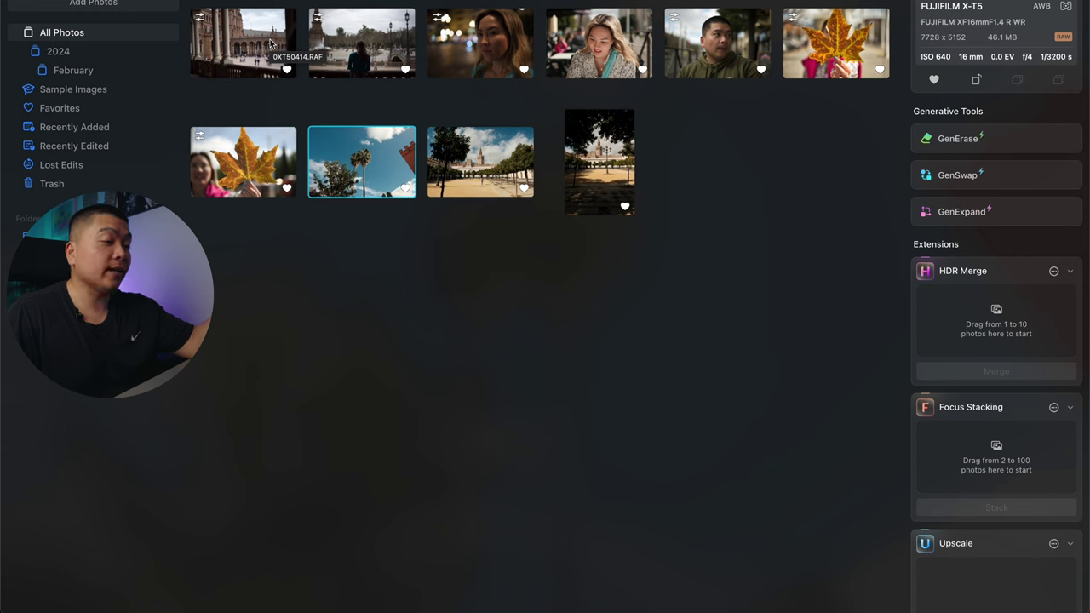
Step: Open the plaza photo 0XT50414.RAF and apply the Toscana preset from the Sunsets collection at strength 50
double_click(271, 42)
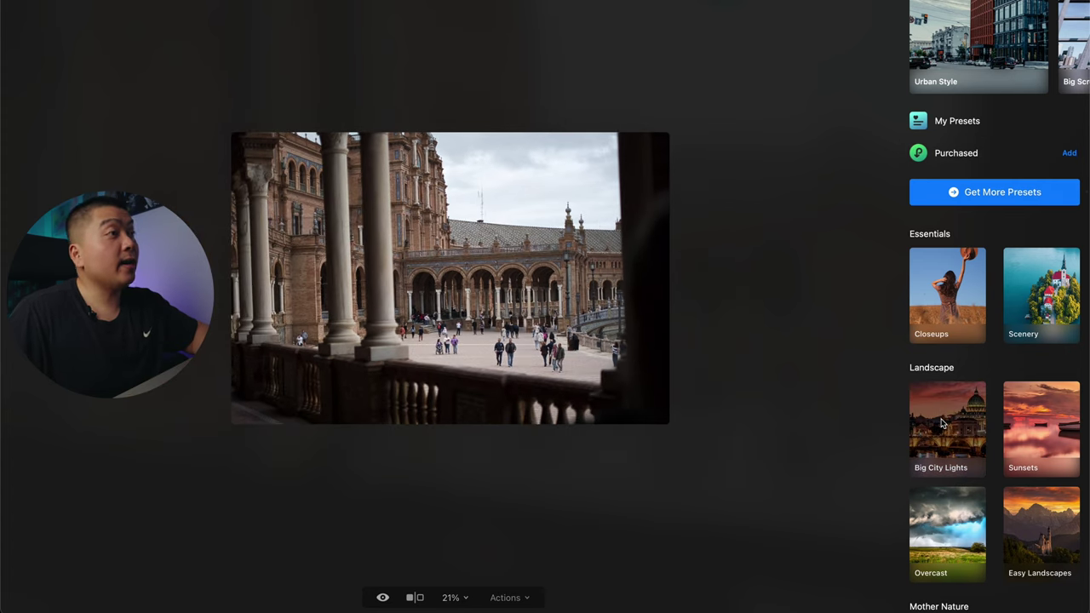
scroll(996, 410, down, 1)
click(1022, 417)
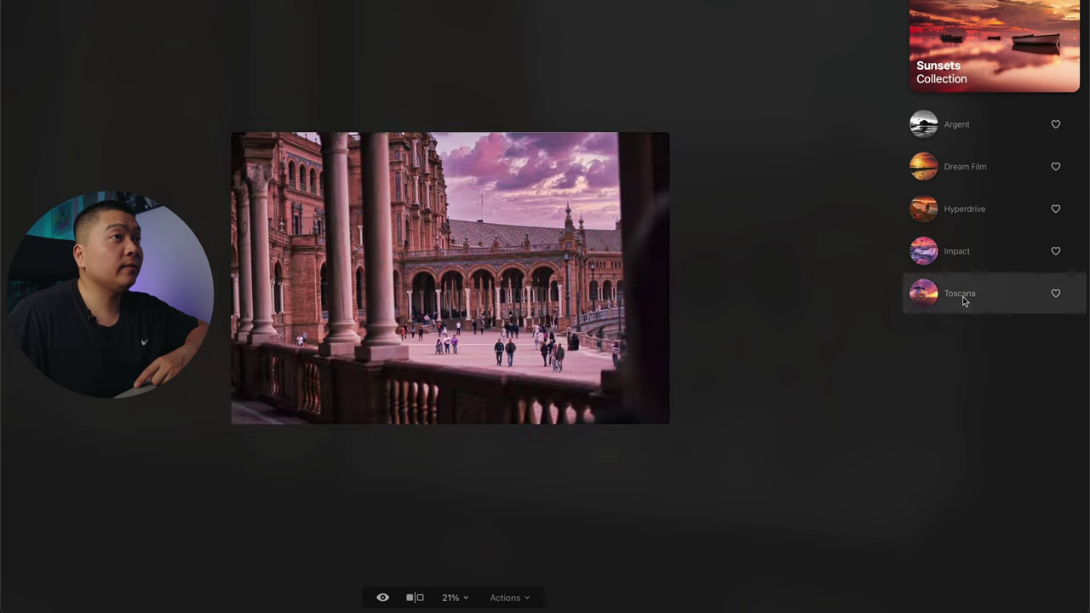
click(960, 299)
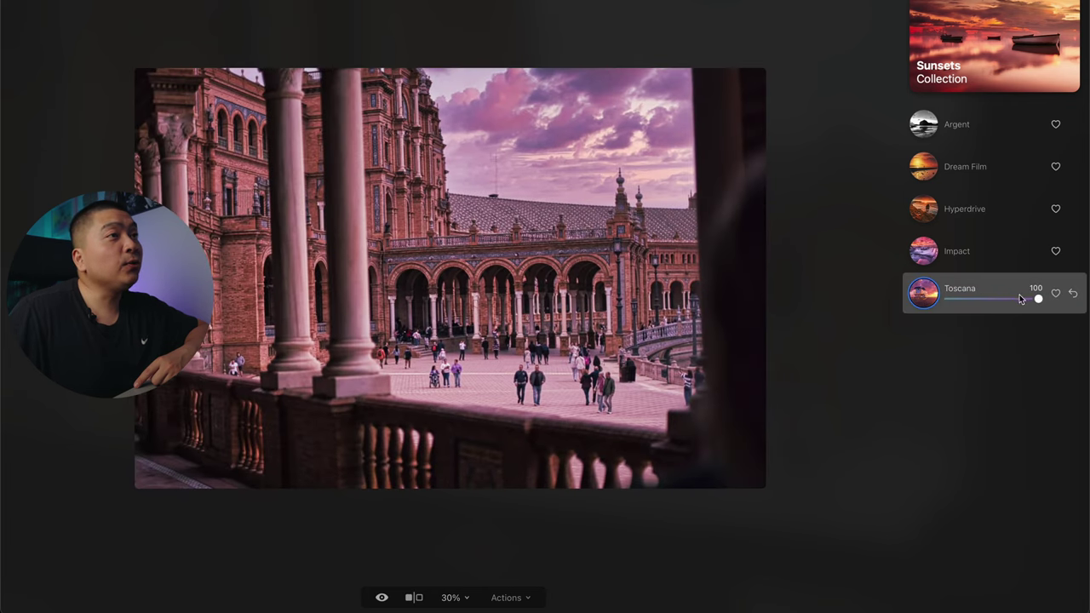
drag(1033, 297, 1004, 300)
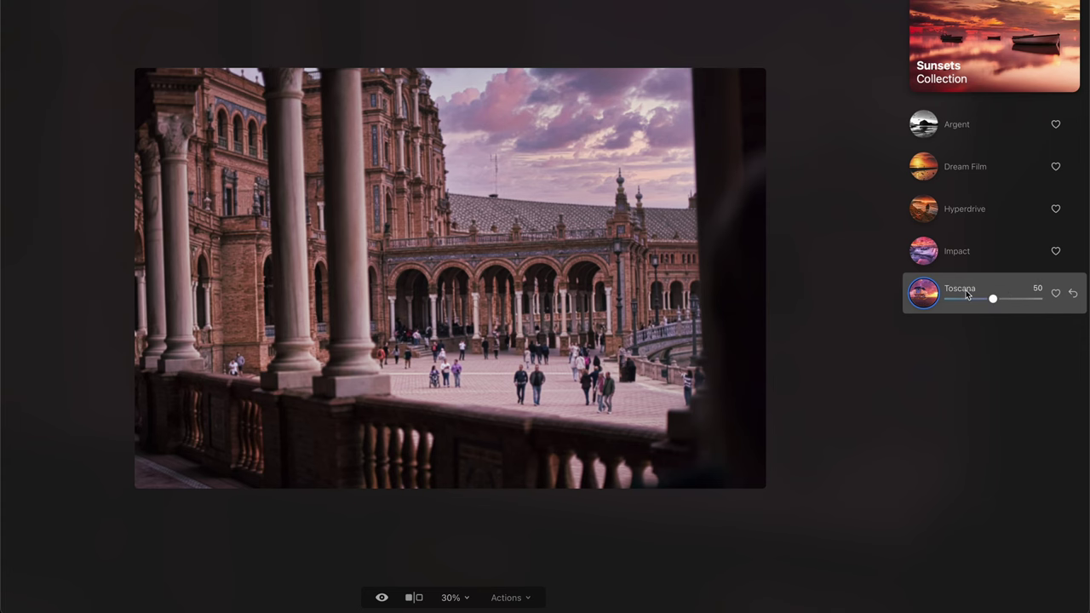
key(Escape)
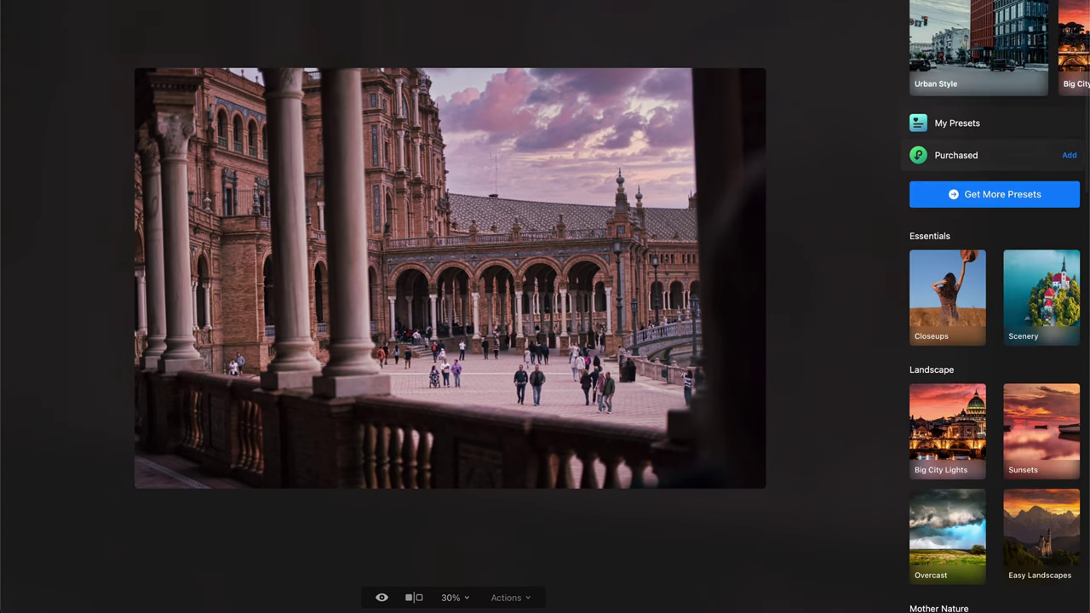
Step: Enhance the plaza photo with Accent at 25 and Sky Enhancer at 33
key(e)
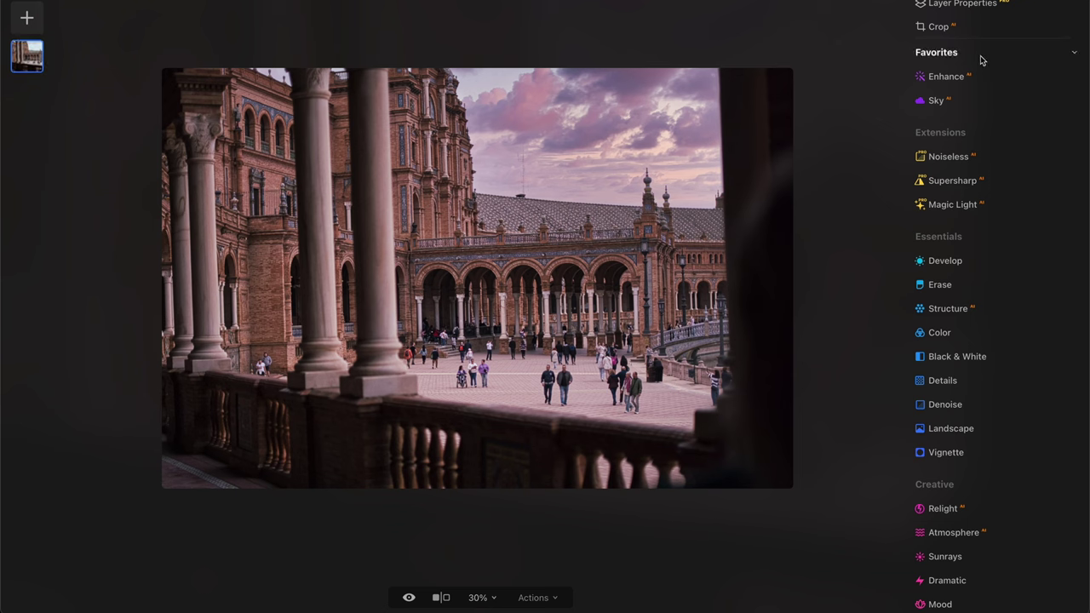
click(955, 76)
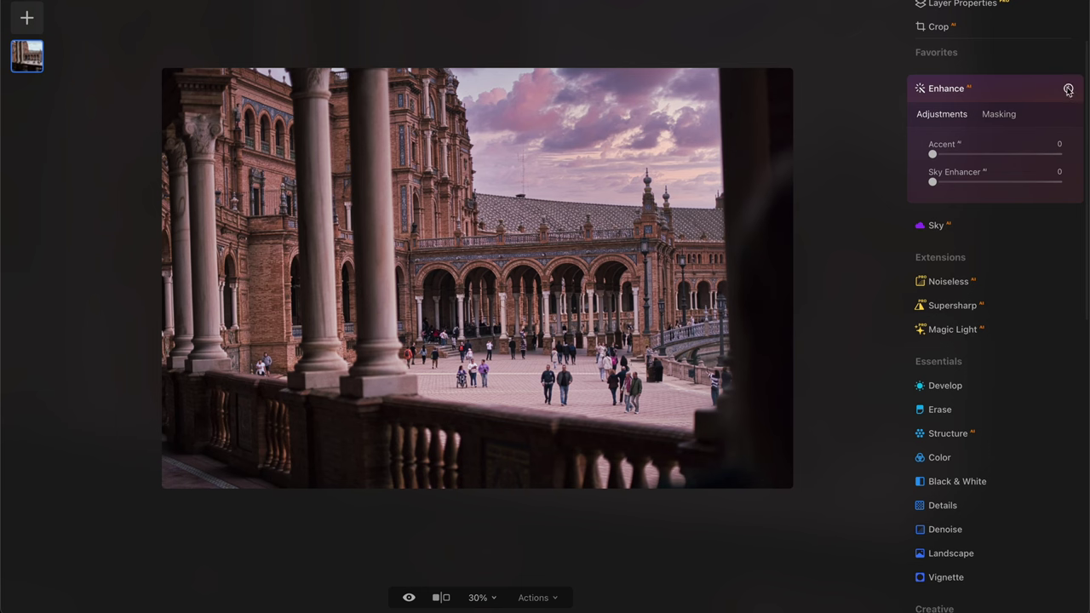
mouse_move(1070, 91)
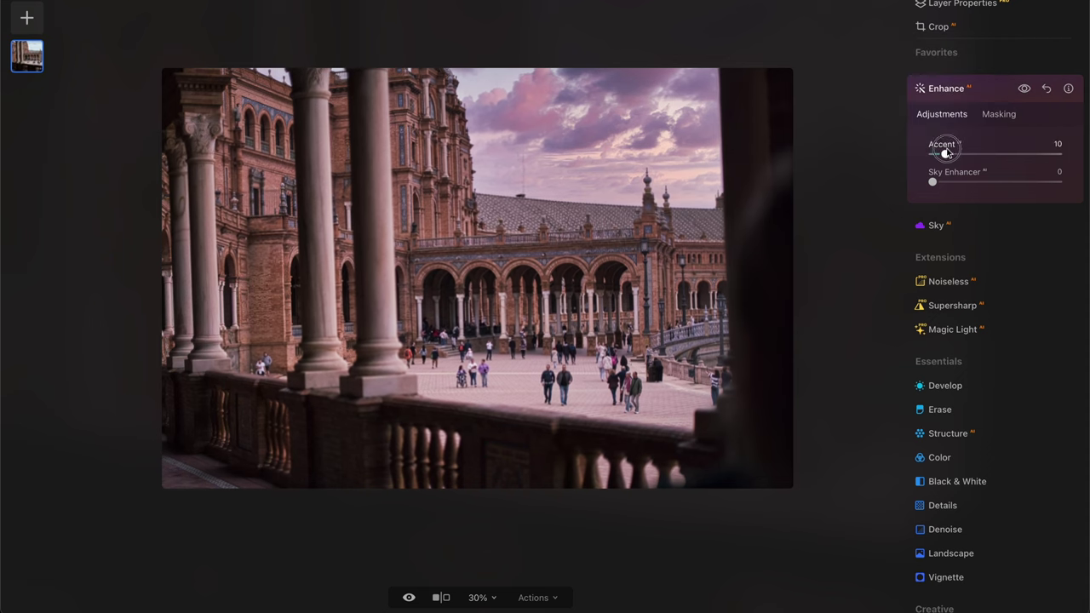
drag(933, 154, 967, 150)
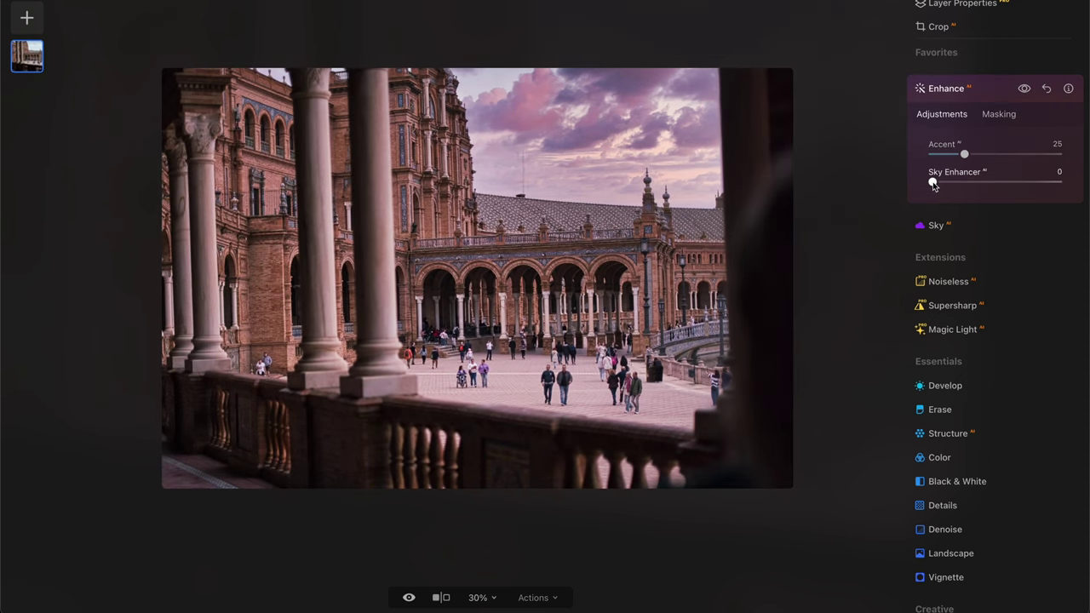
drag(933, 182, 976, 187)
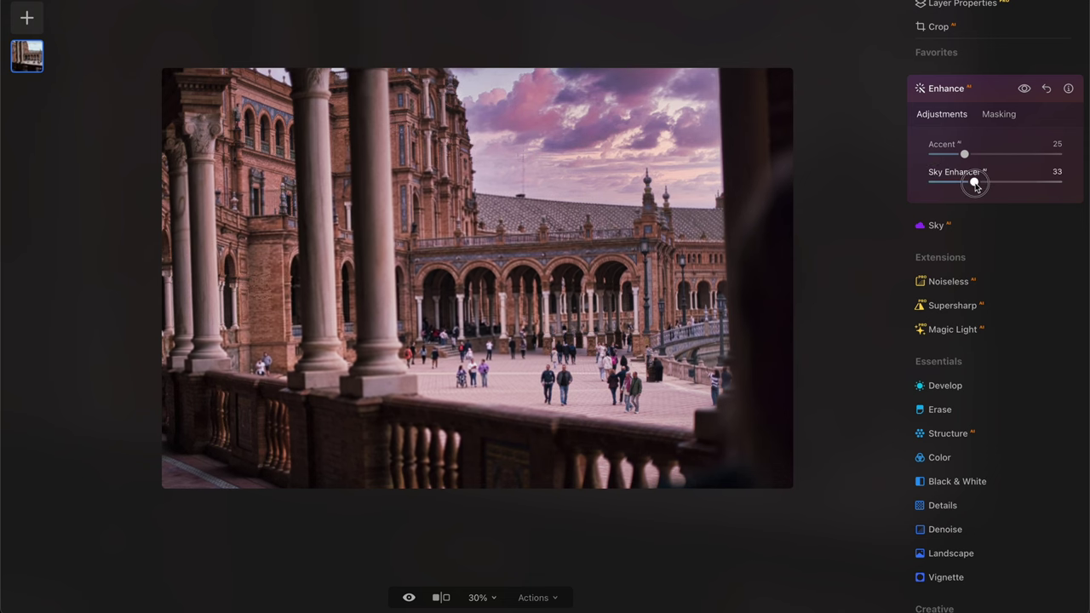
Step: Try replacing the sky with Galaxy 1 and Starry Night 1, and reset the Sky tool
click(936, 224)
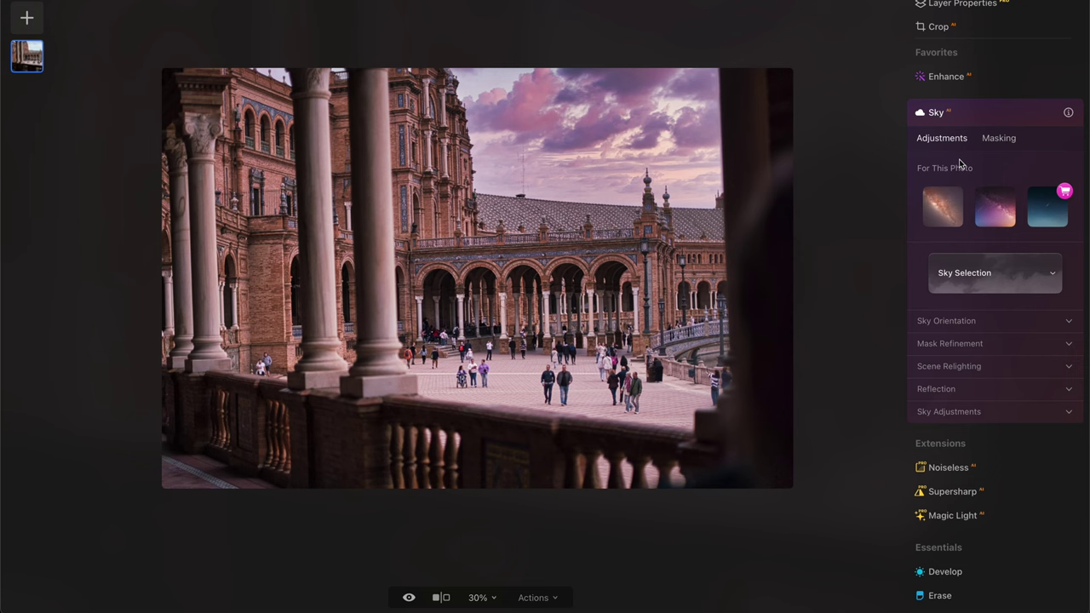
click(950, 207)
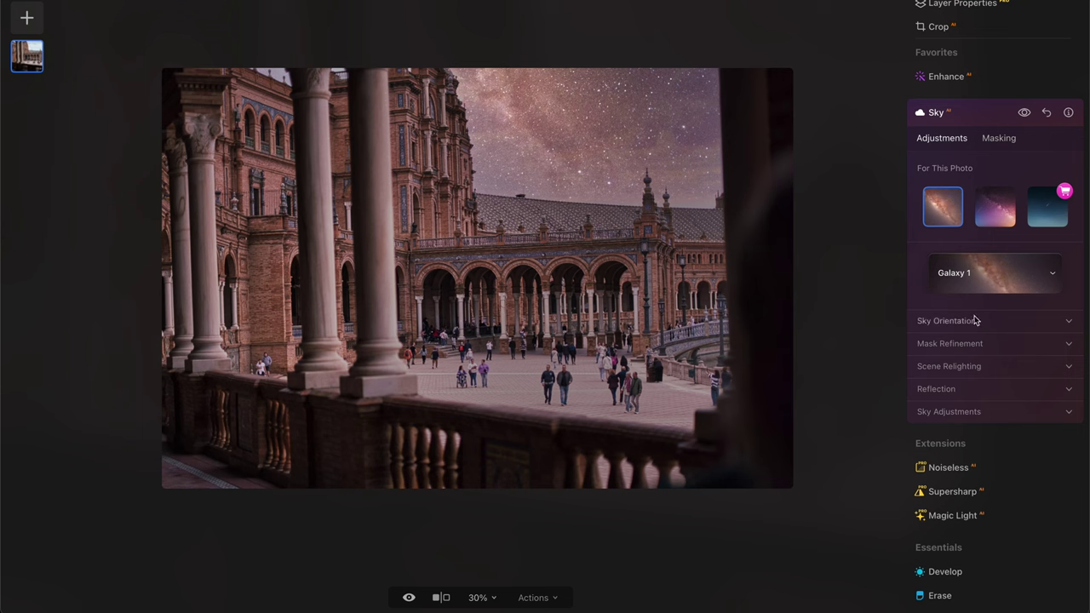
click(962, 412)
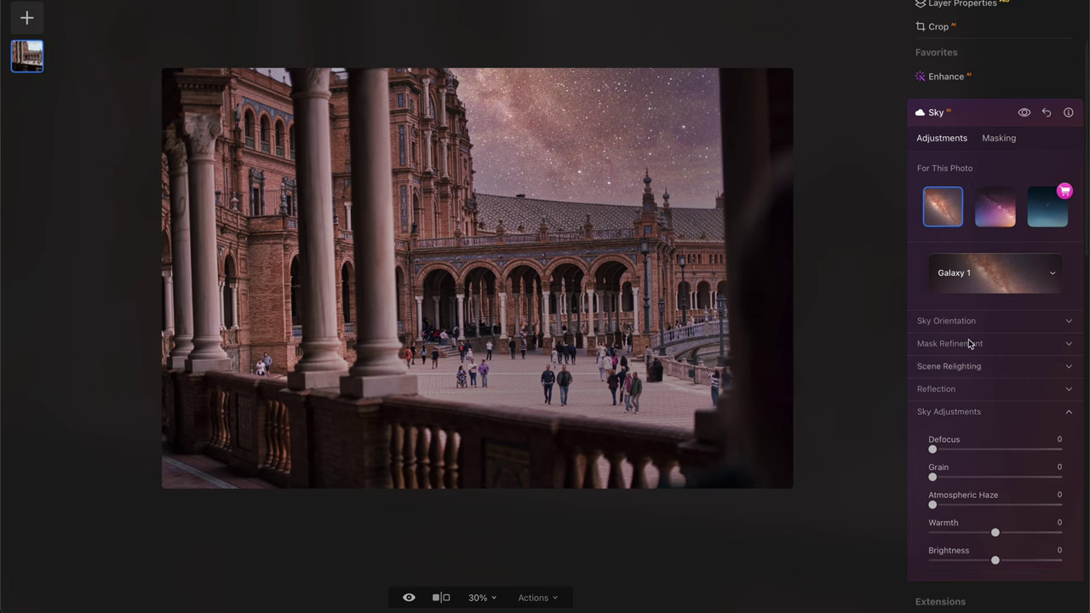
click(1005, 205)
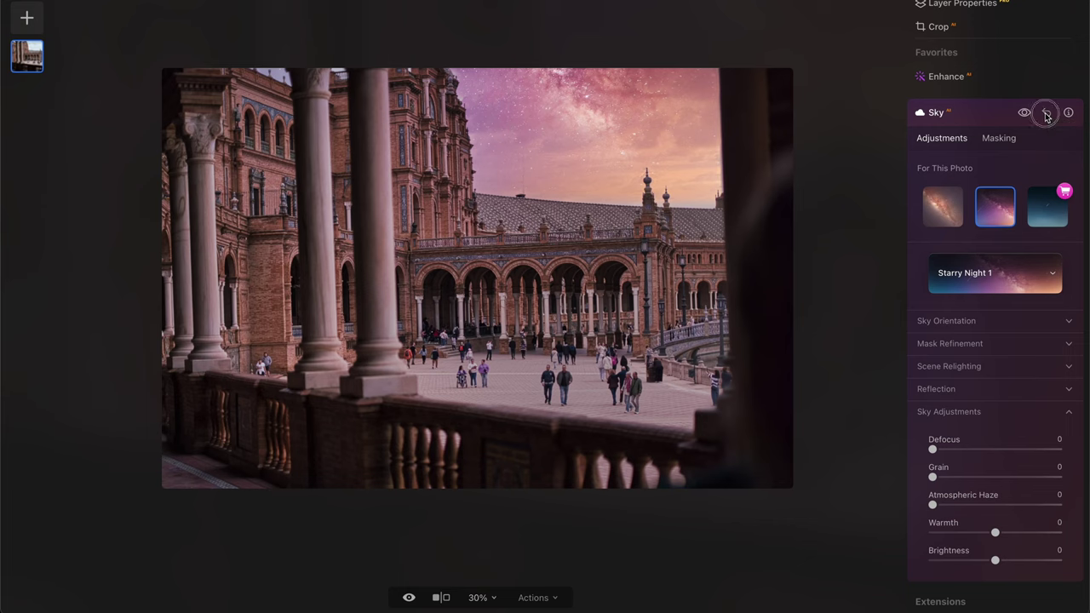
click(1041, 114)
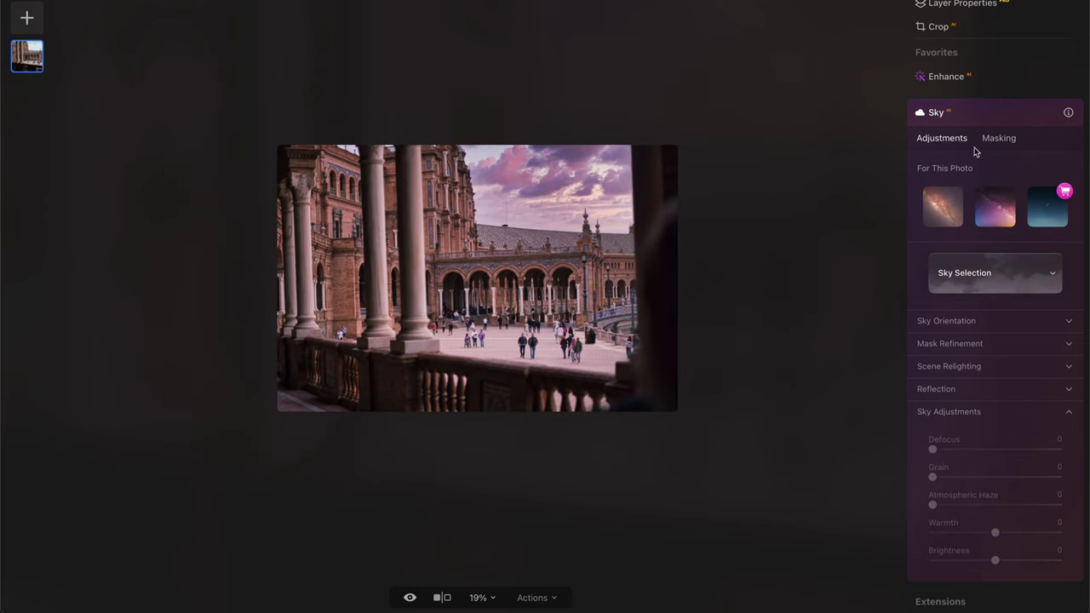
click(971, 112)
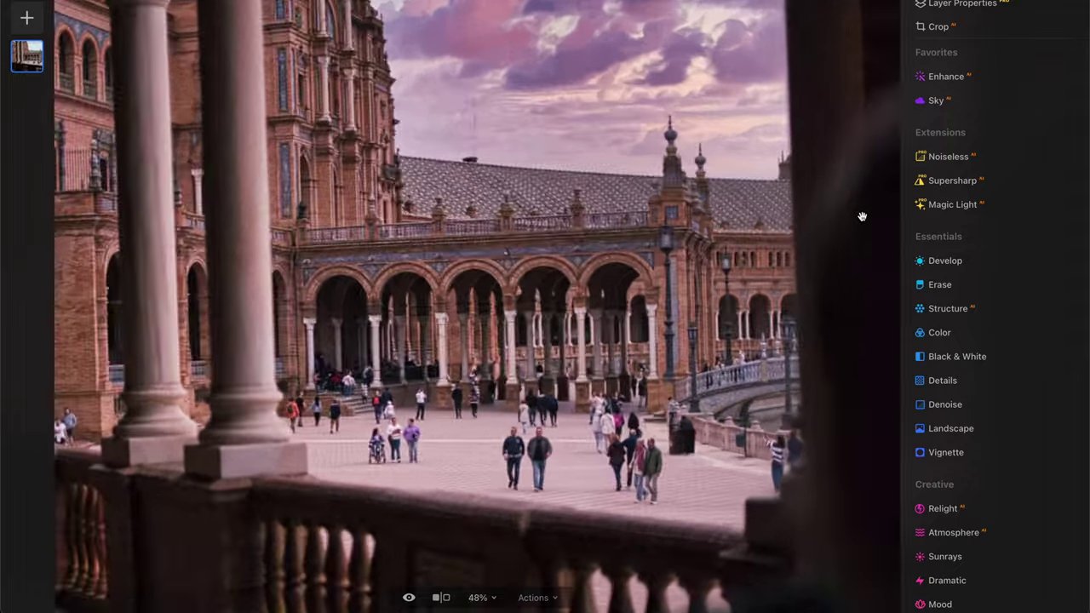
Step: With Develop, set Smart Contrast to 28, Blacks to -16 and Whites to 13, and fine-tune the Light settings
click(945, 260)
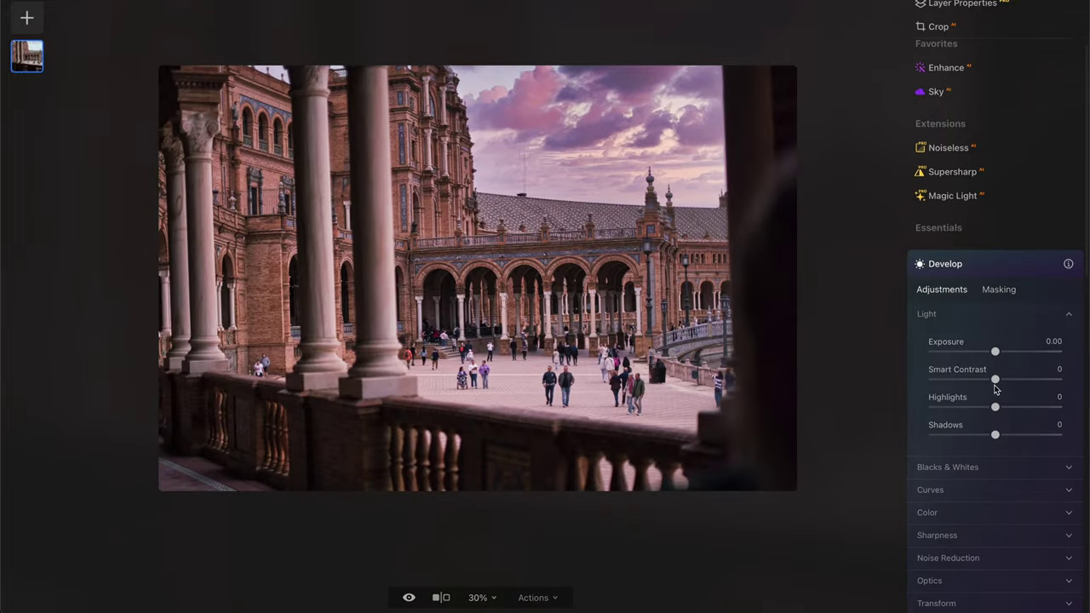
drag(994, 379, 1013, 379)
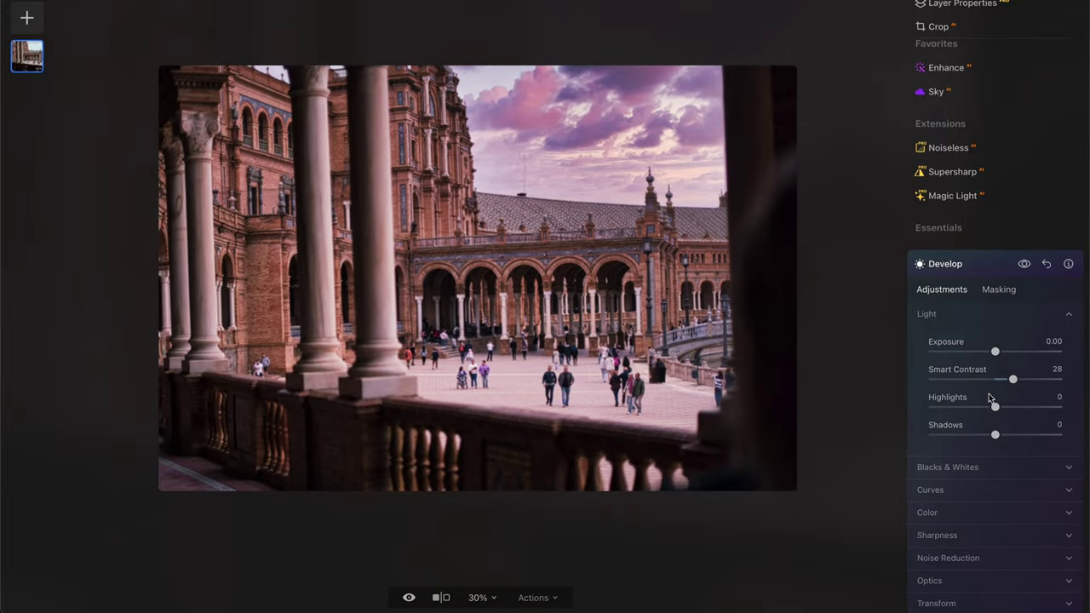
click(955, 466)
drag(995, 429, 1003, 457)
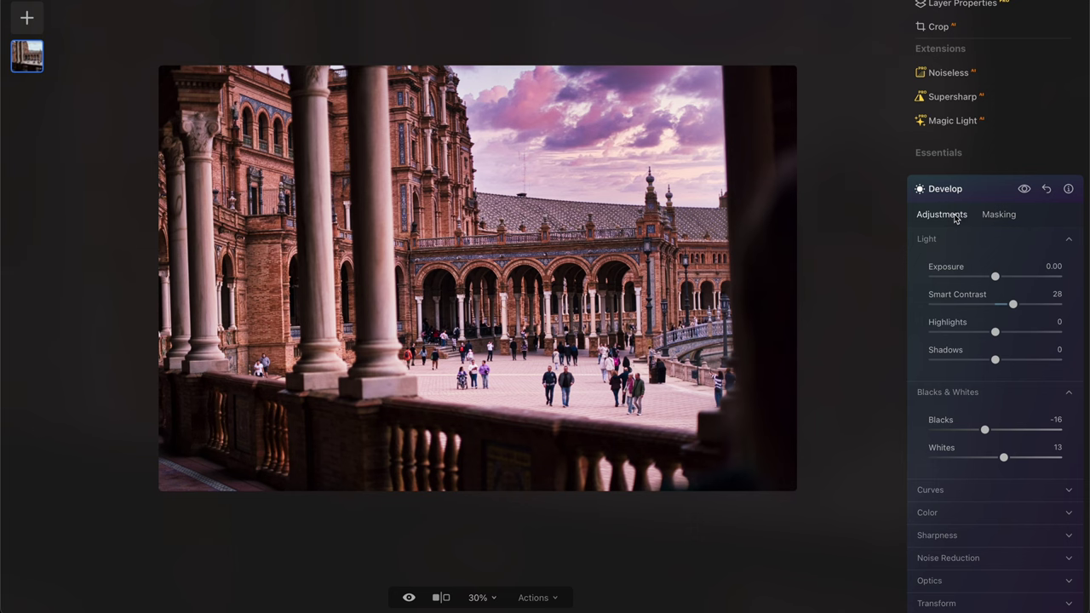
drag(1012, 304, 1007, 361)
click(985, 190)
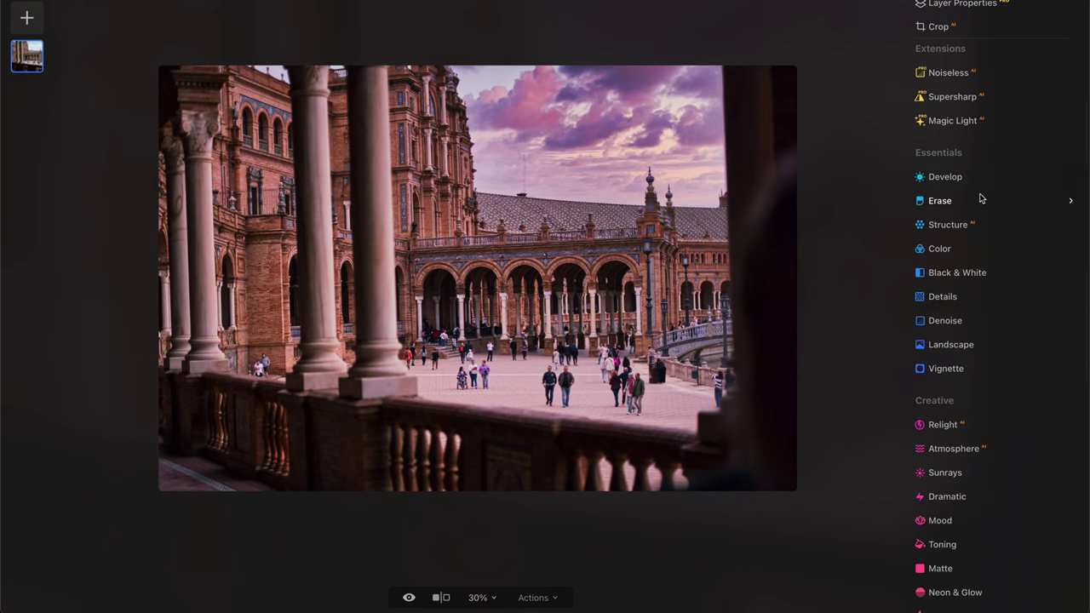
Step: Apply Mystical to the plaza photo with Amount 34, Shadows 39 and Smoothness 29, and compare the result with the original
scroll(977, 221, down, 1)
scroll(980, 281, down, 1)
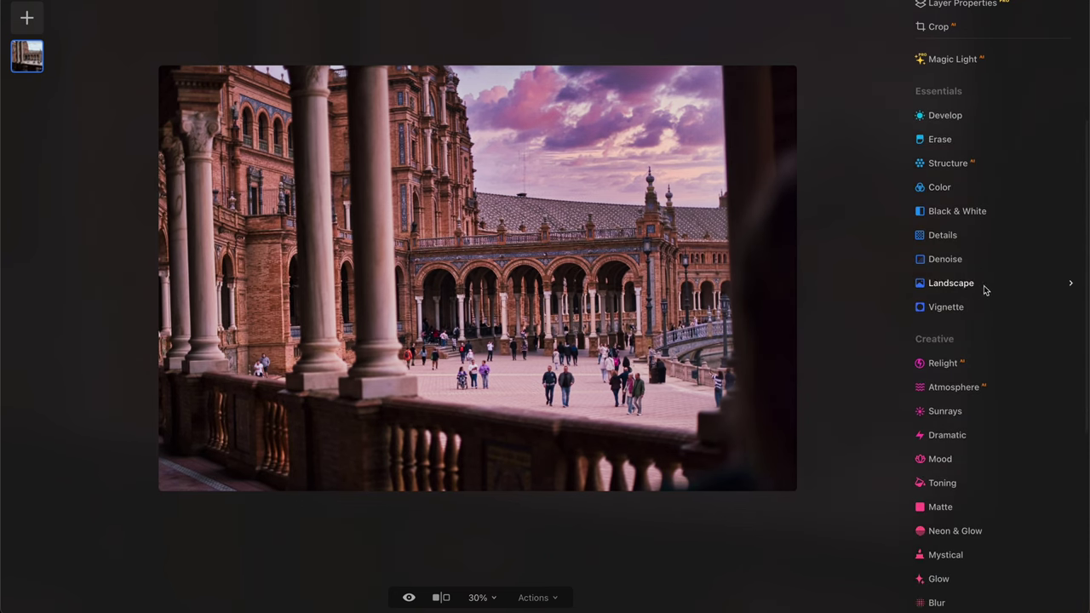
scroll(970, 340, down, 2)
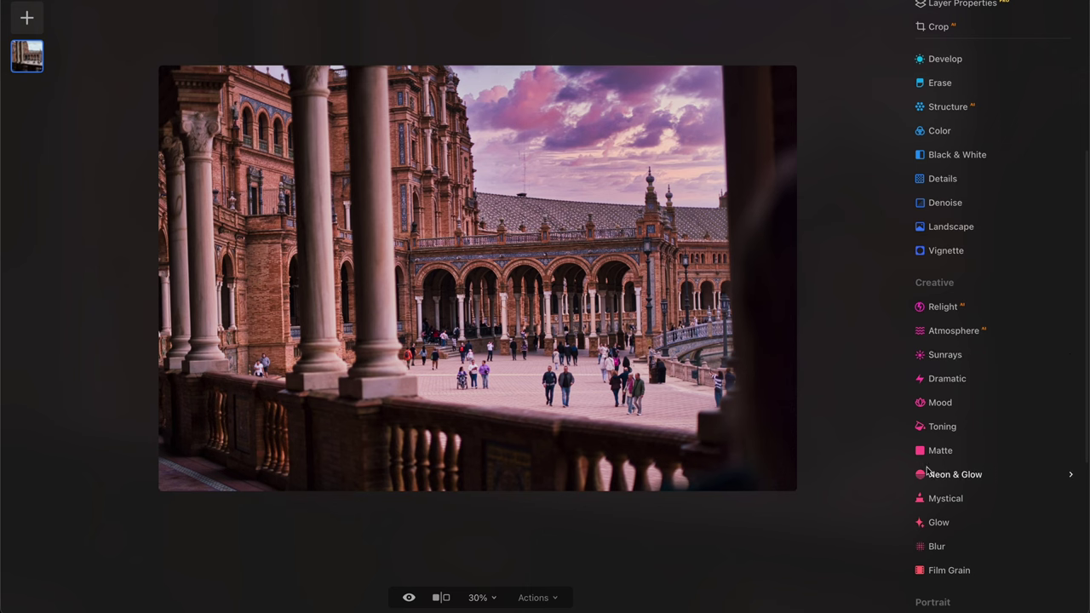
click(955, 500)
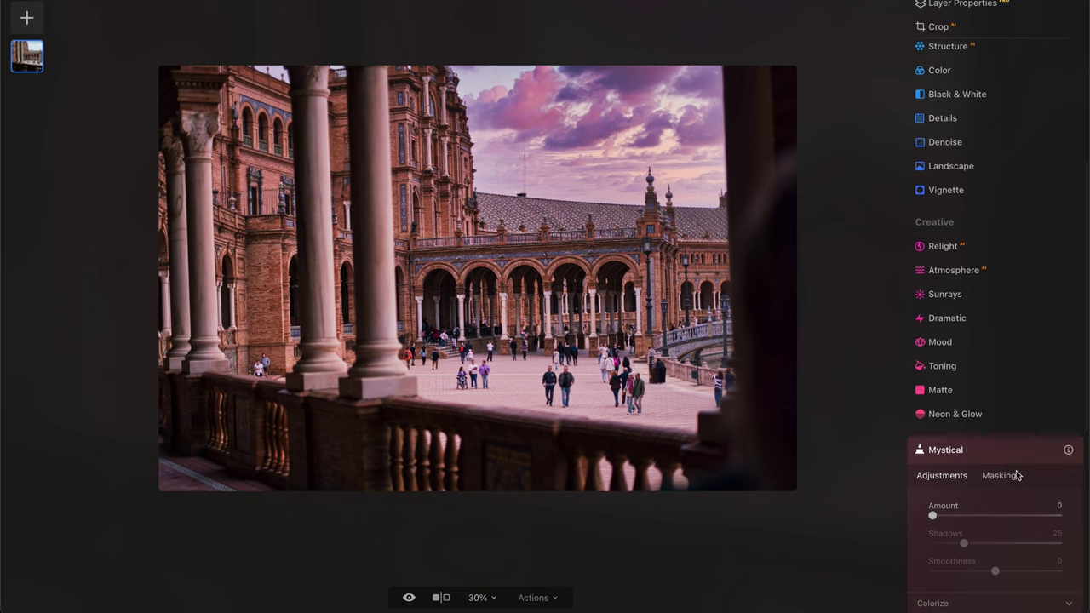
mouse_move(1067, 452)
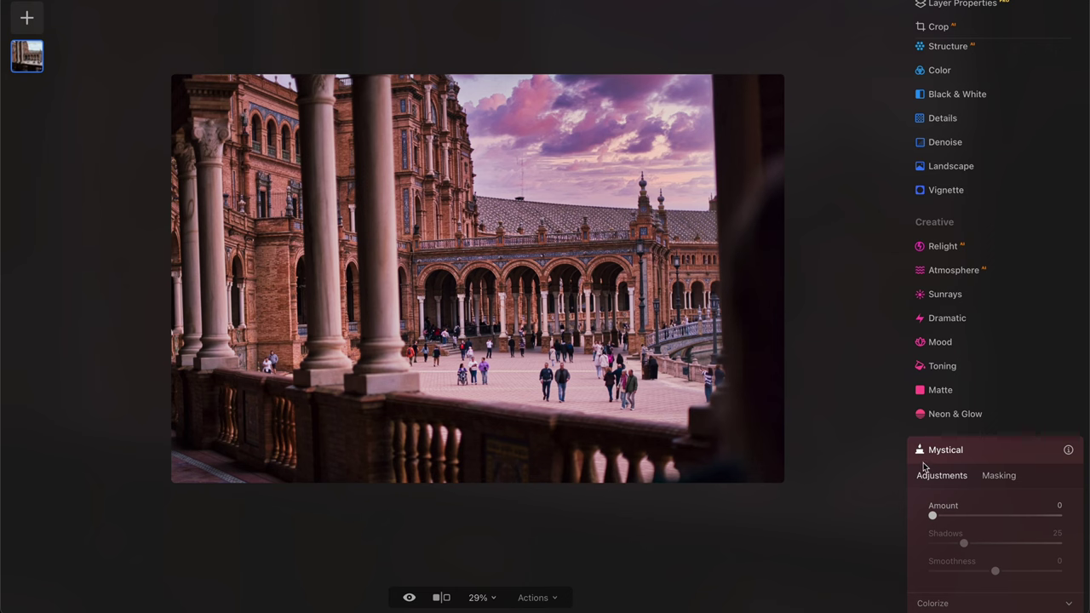
drag(932, 515, 1013, 572)
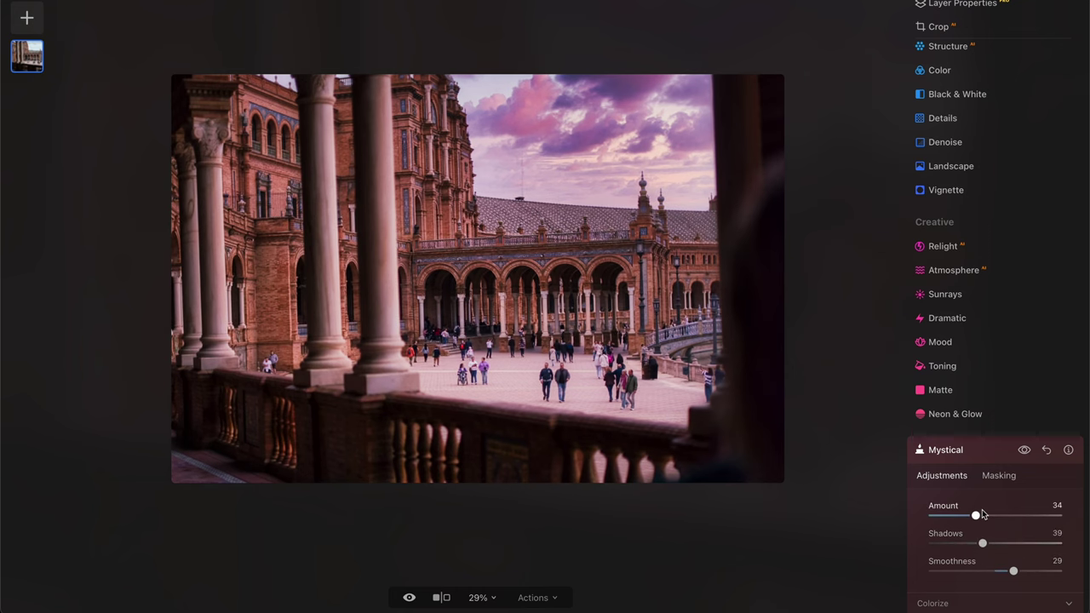
click(1025, 451)
click(971, 446)
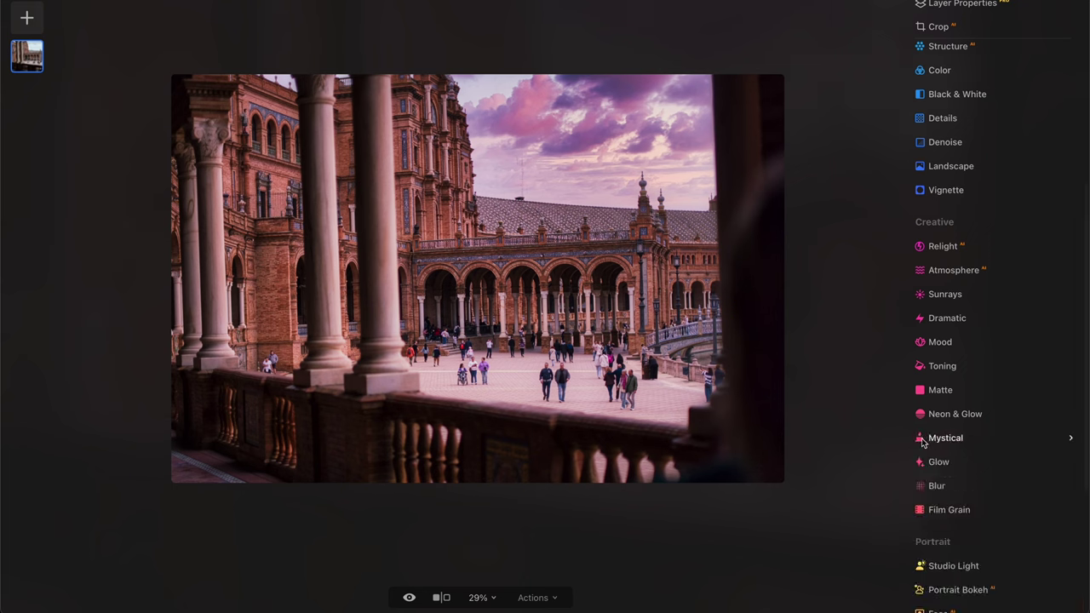
key(backslash)
key(backslash)
Step: Add a Glow of type Orton Effect with the Amount at 13
scroll(979, 452, down, 1)
scroll(966, 459, down, 1)
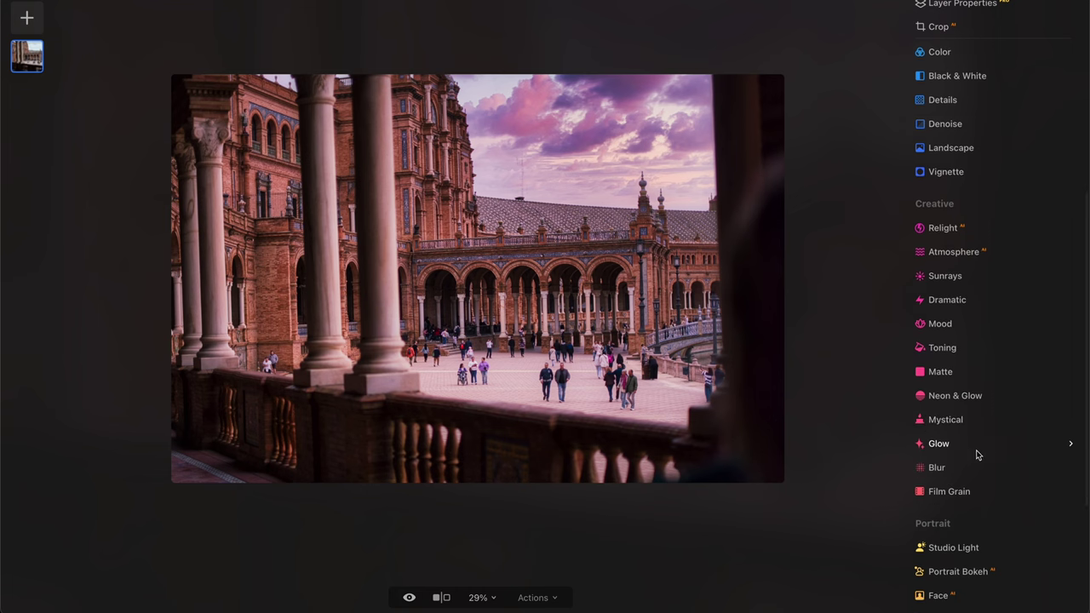
click(977, 453)
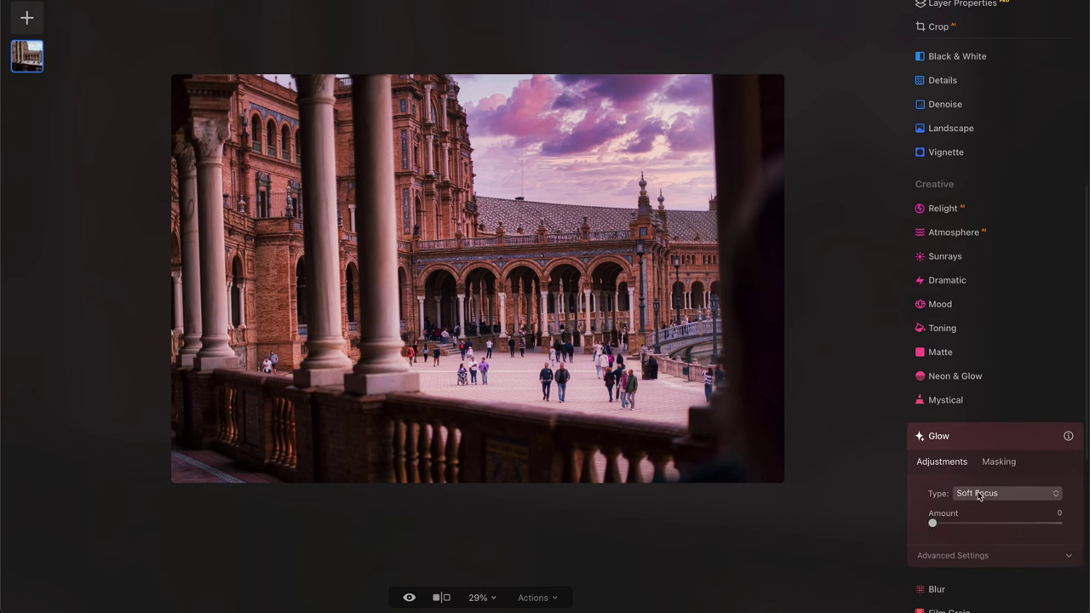
scroll(998, 435, down, 2)
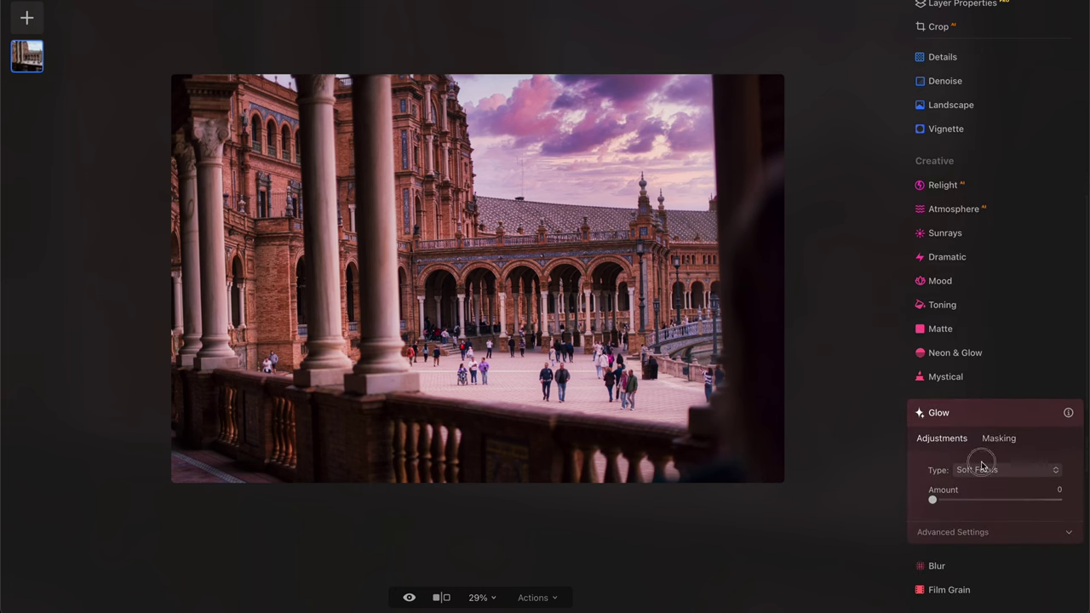
click(978, 468)
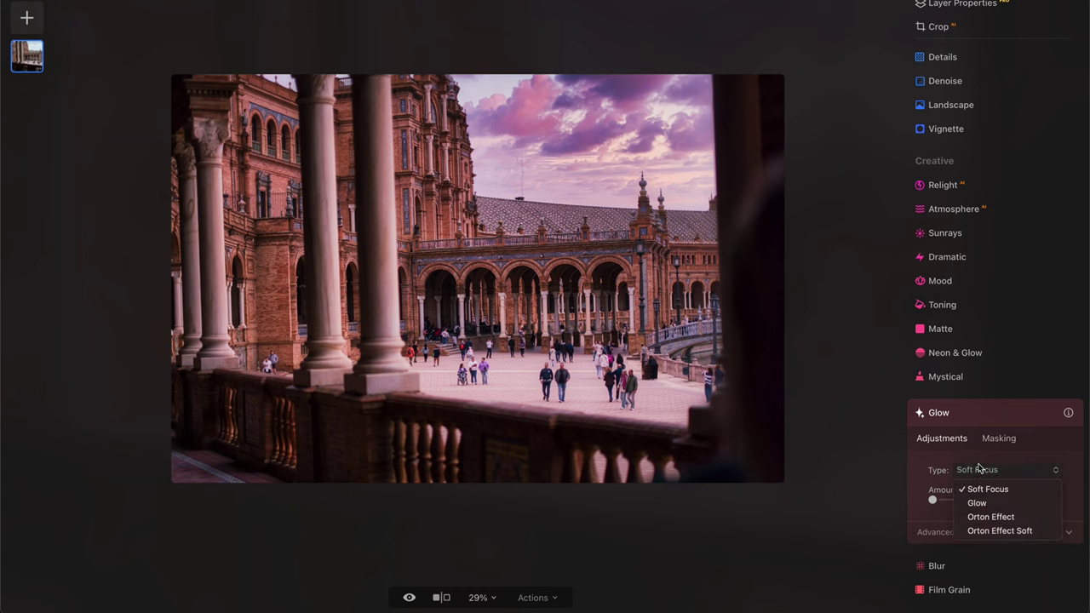
click(980, 517)
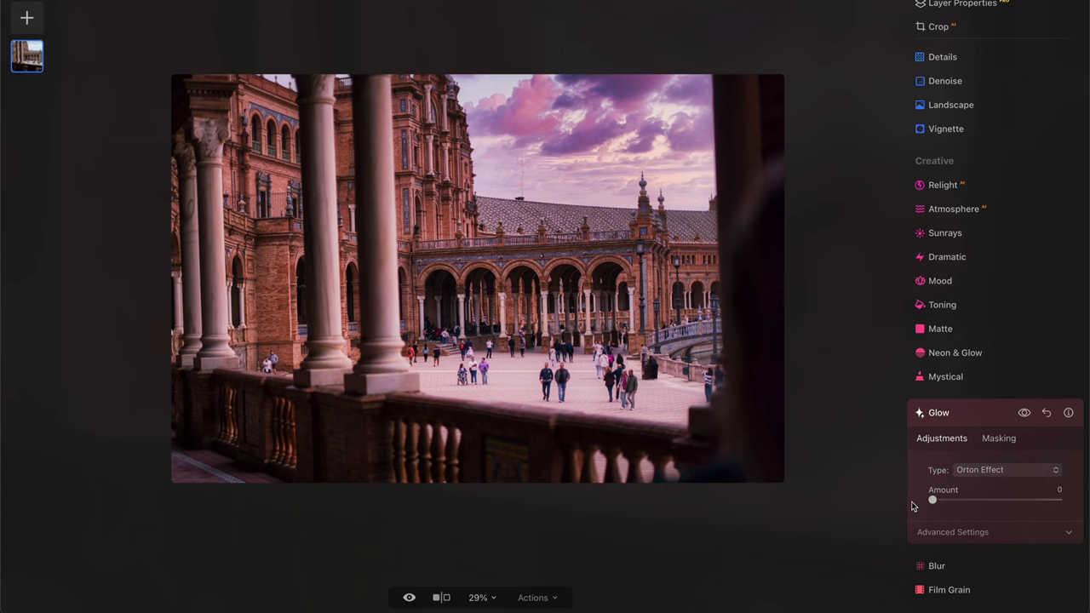
drag(930, 500, 949, 501)
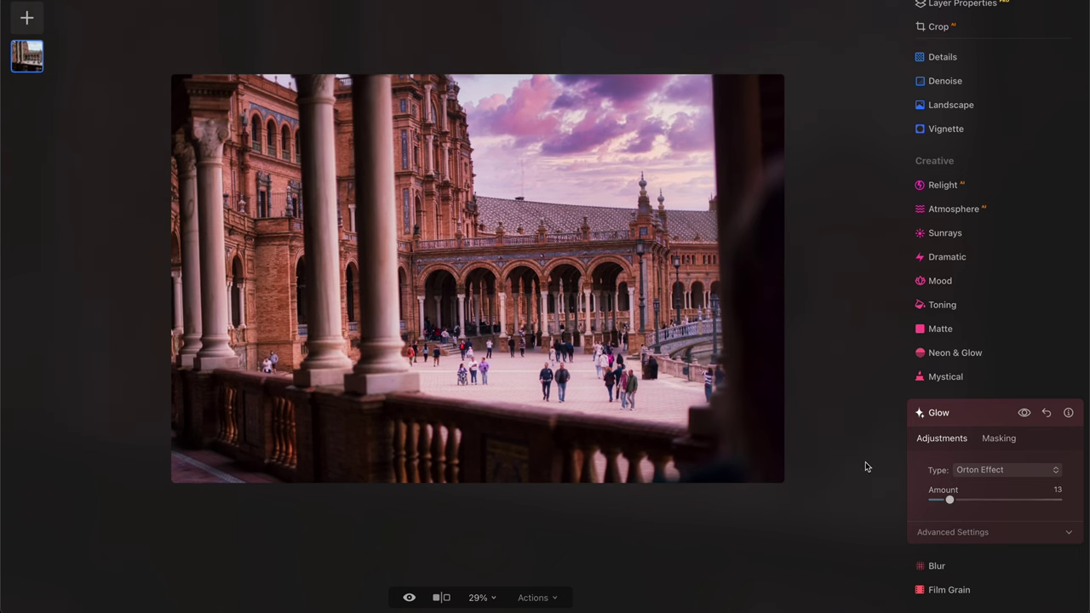
Step: Set the Orton Effect Amount to 17 and inspect the photo up close against the original
scroll(581, 375, up, 3)
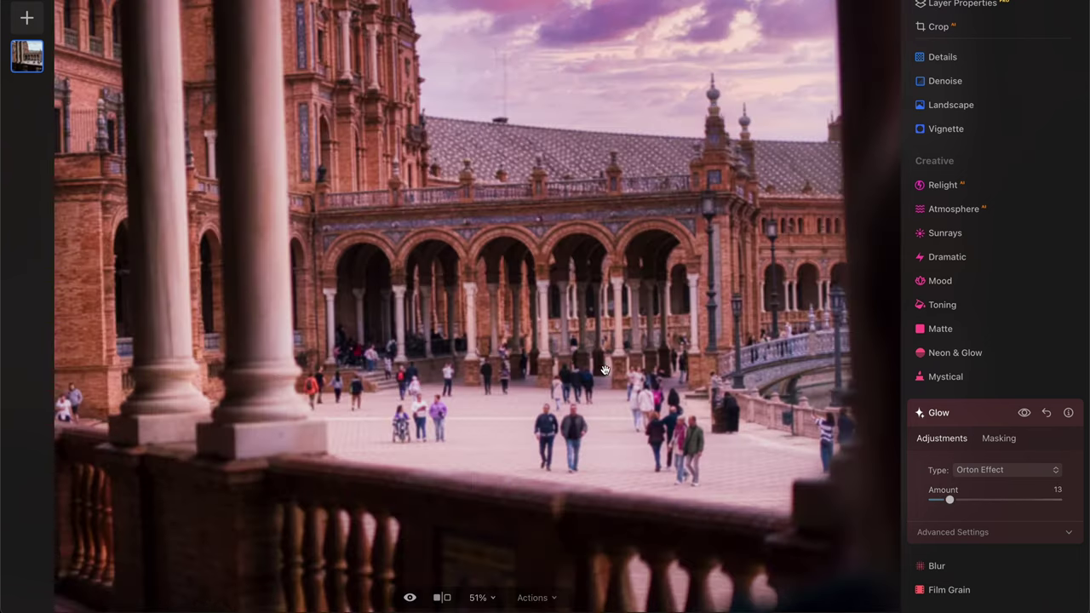
scroll(634, 371, down, 3)
mouse_move(949, 500)
mouse_down()
mouse_move(1087, 505)
mouse_move(943, 499)
mouse_move(954, 501)
mouse_up()
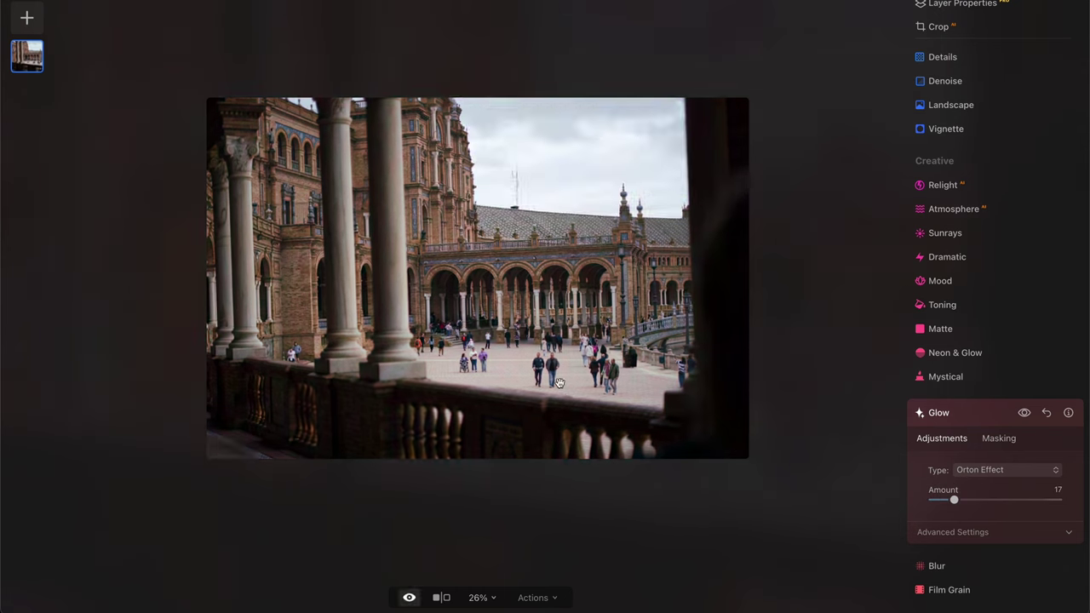
scroll(602, 385, up, 2)
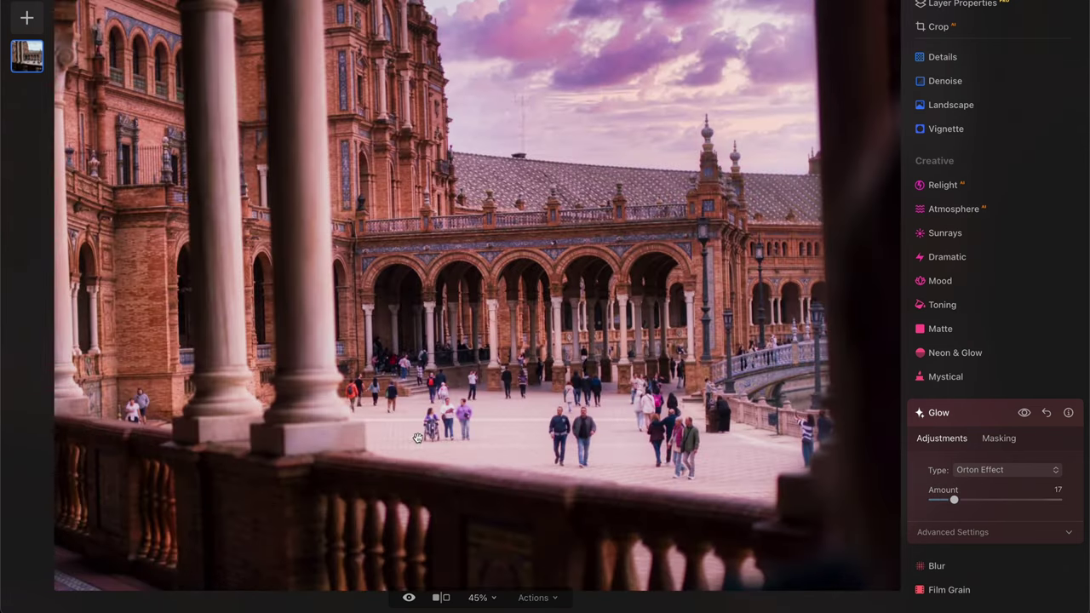
scroll(545, 423, down, 2)
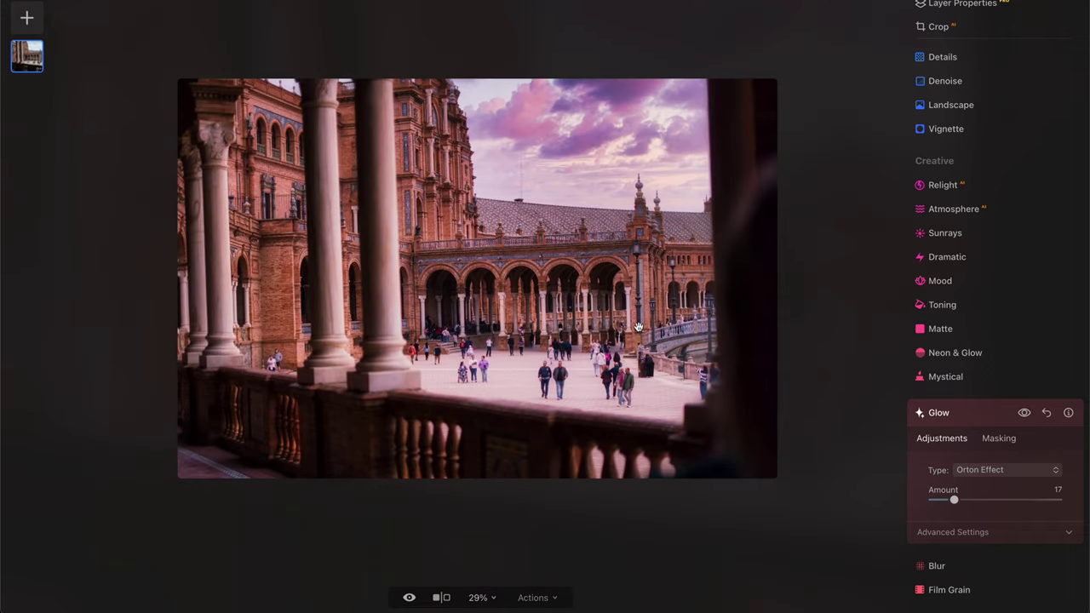
scroll(857, 420, down, 1)
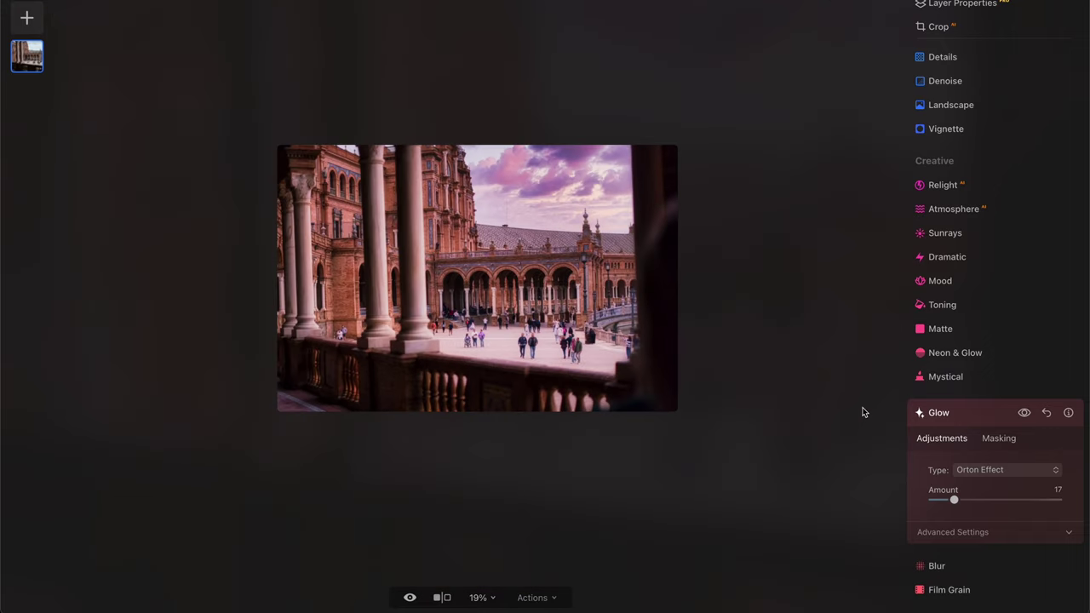
key(backslash)
Step: Try a Warmth of 16 in Color Harmony and reset it to 0
scroll(960, 432, down, 5)
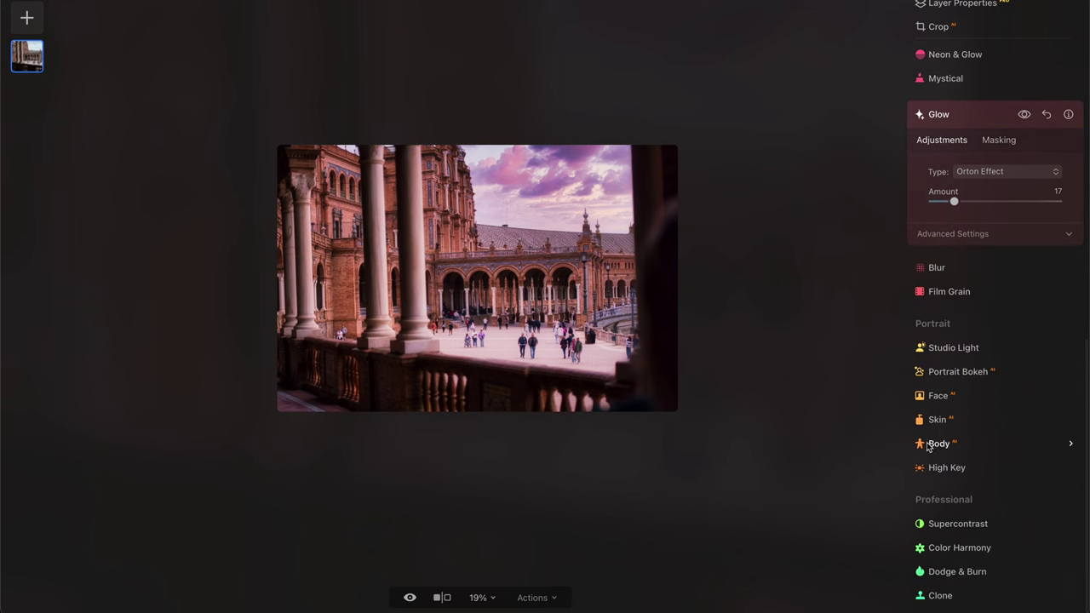
click(1064, 548)
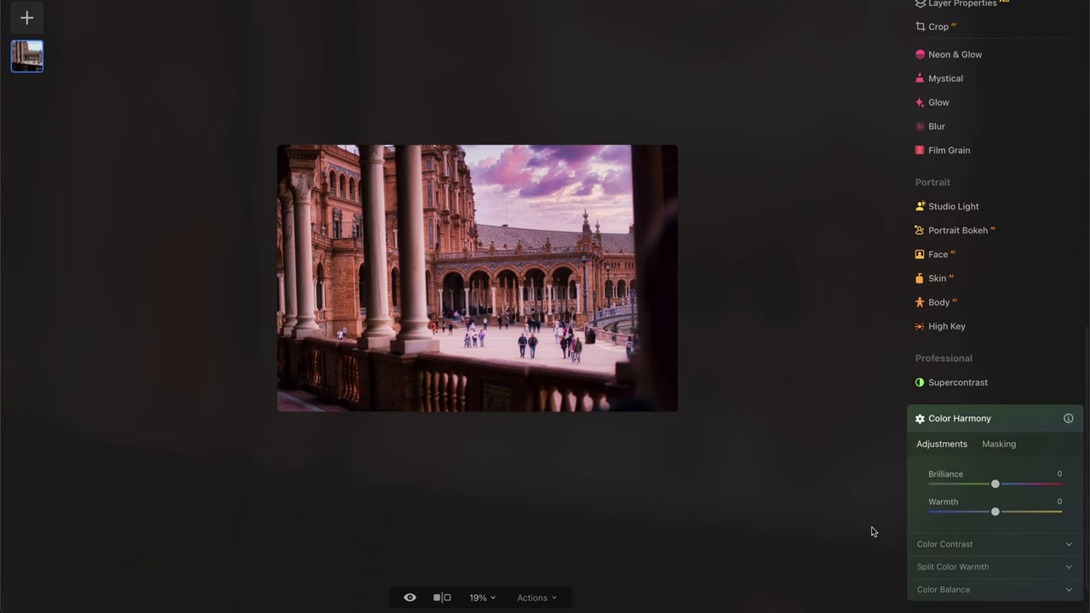
drag(996, 484, 969, 499)
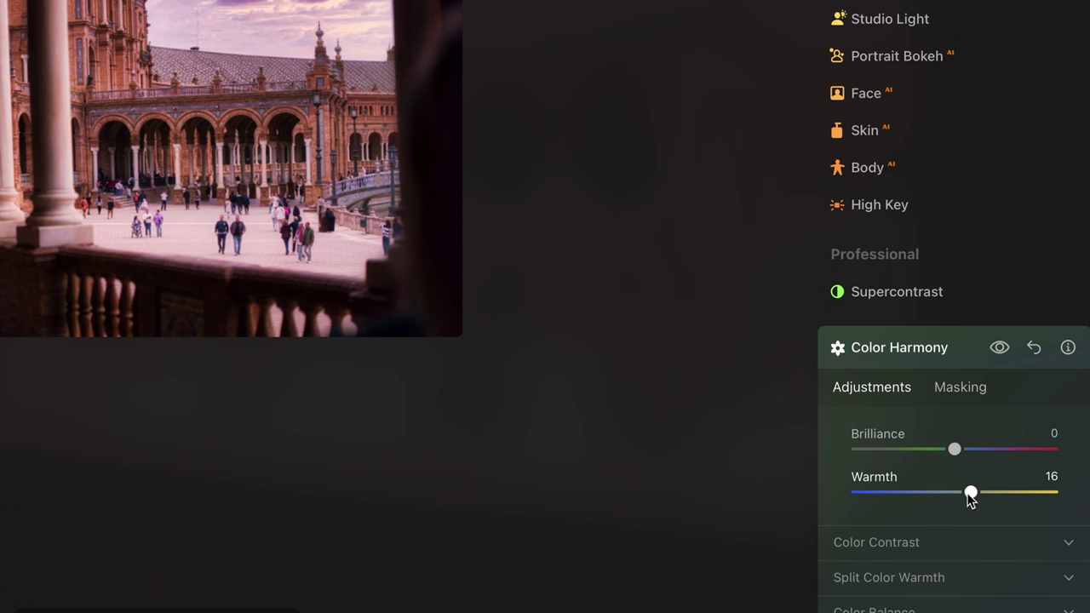
double_click(969, 494)
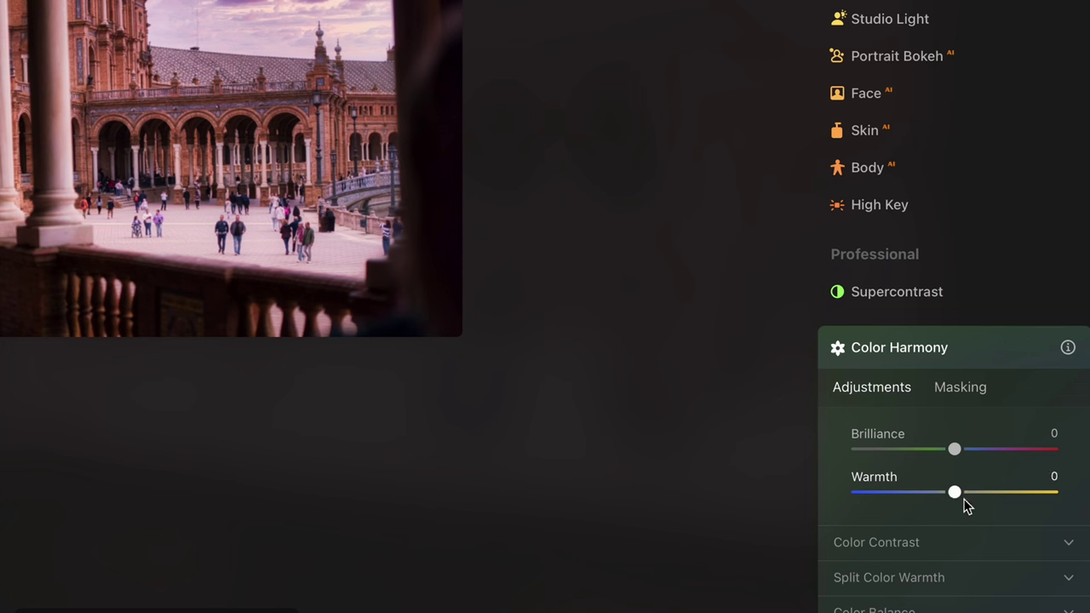
Step: In Color Harmony, set the Split Color Warmth values to Warm 7 and Cool -52
click(949, 540)
scroll(922, 523, down, 3)
click(945, 511)
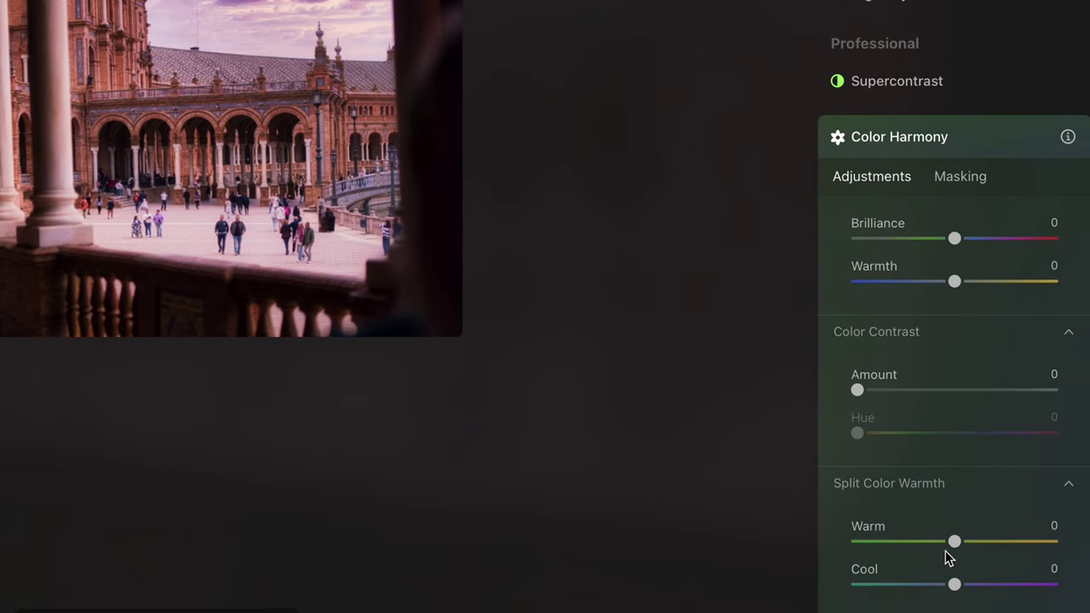
mouse_move(953, 543)
mouse_down()
mouse_move(905, 545)
mouse_move(962, 545)
mouse_up()
drag(954, 584, 908, 591)
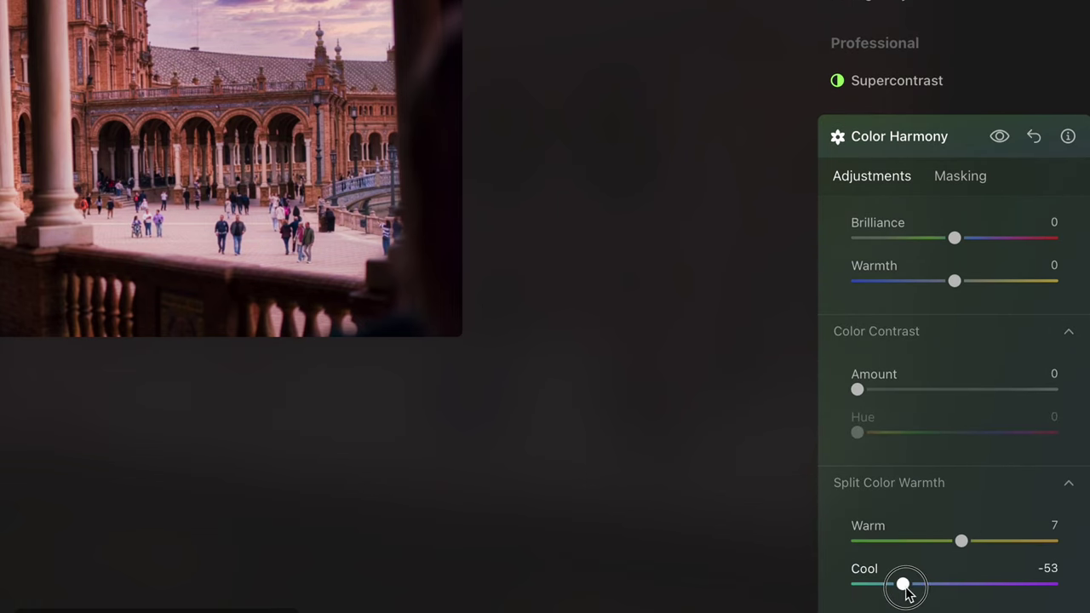
scroll(966, 468, down, 2)
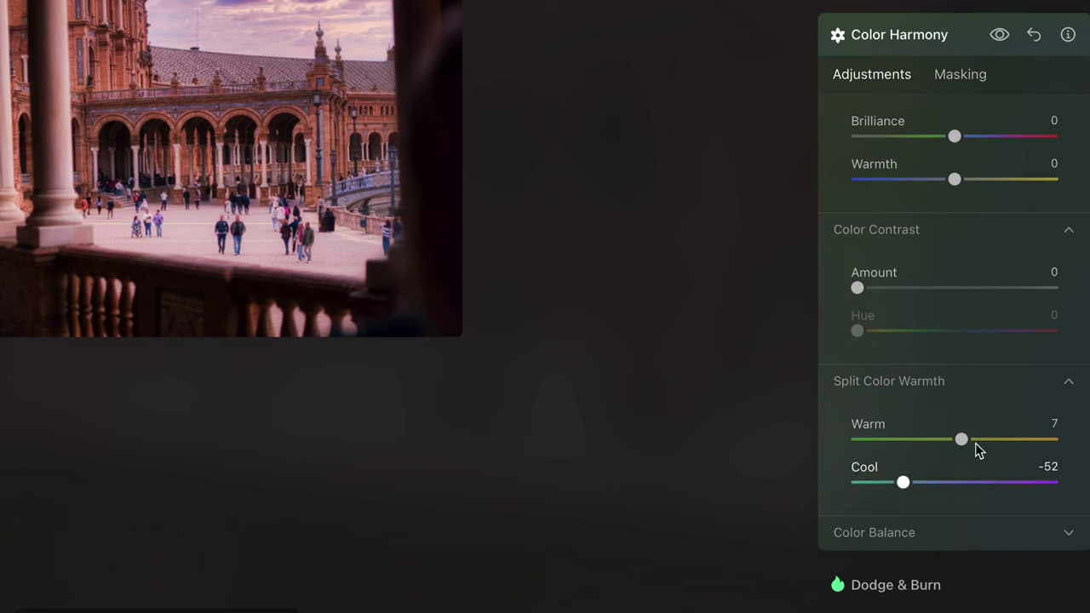
click(946, 39)
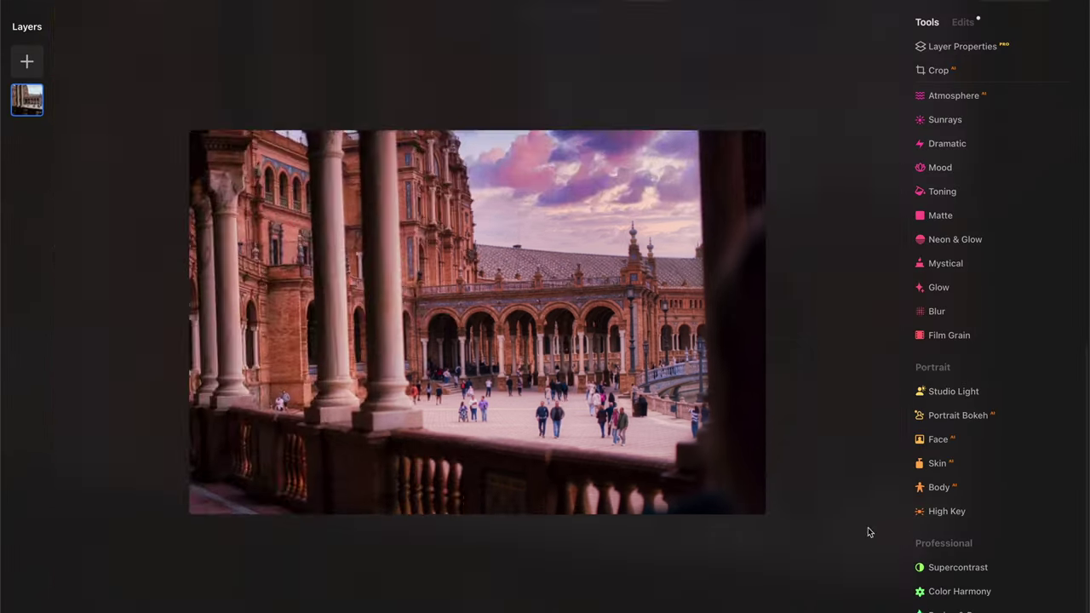
Step: Choose to share the finished plaza photo to disk and compare the edit with the original
scroll(851, 525, up, 3)
scroll(800, 517, down, 4)
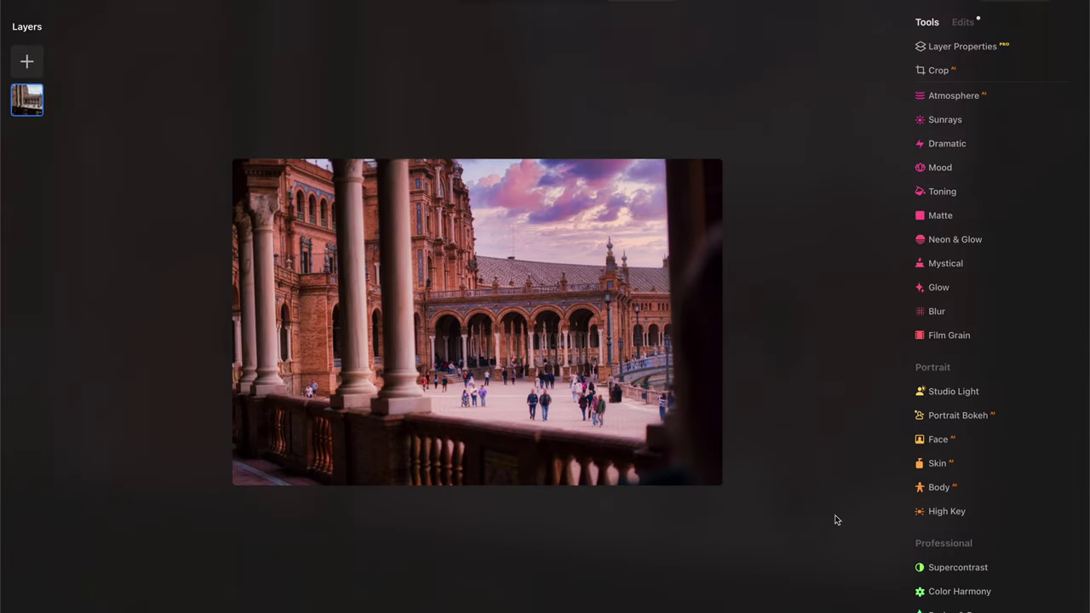
scroll(616, 411, up, 2)
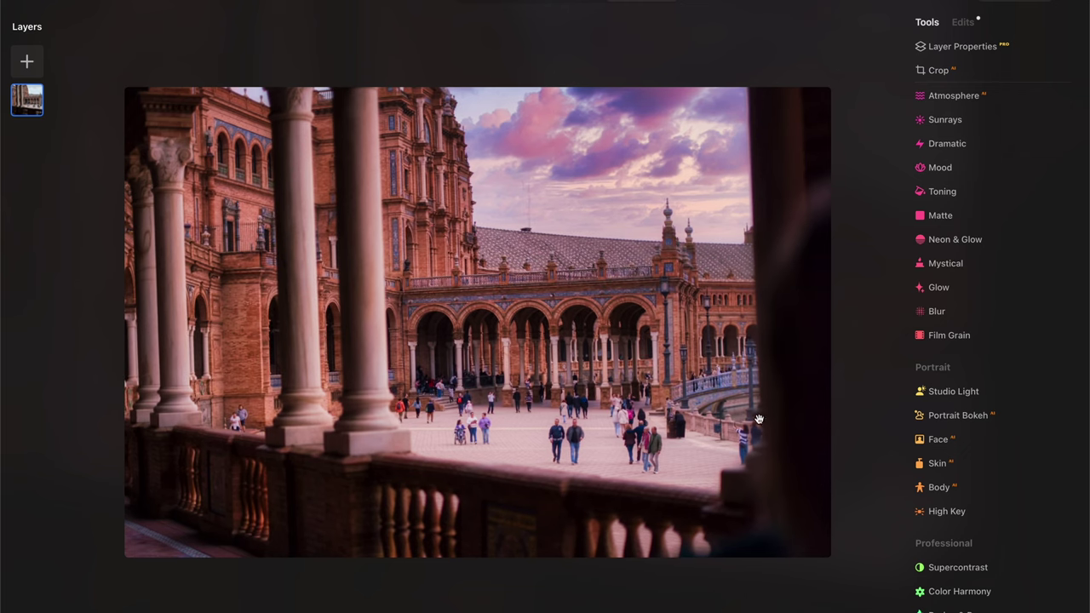
click(1064, 7)
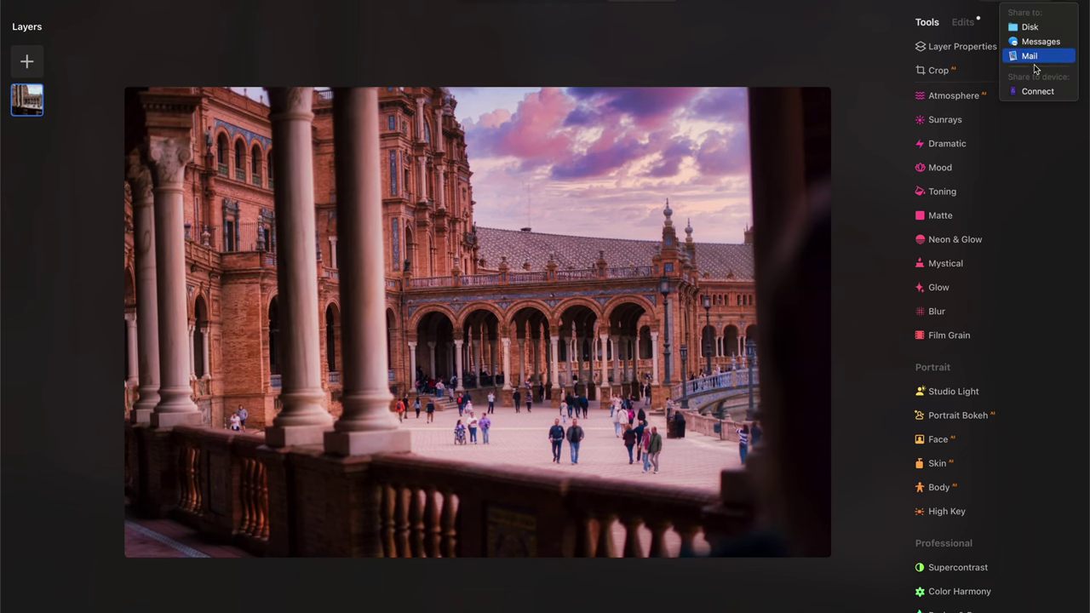
click(1030, 28)
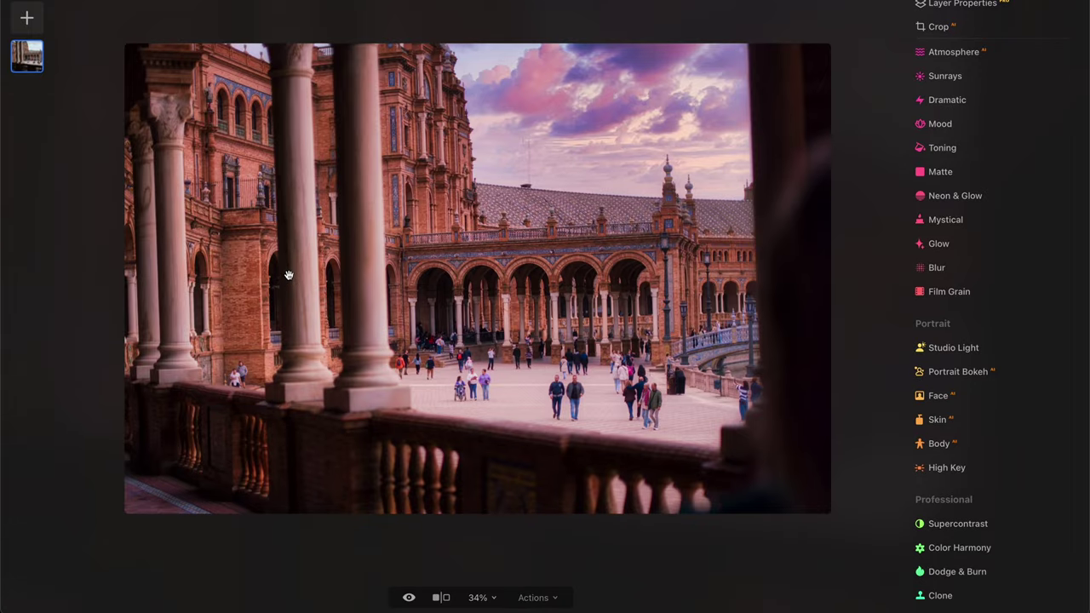
key(backslash)
key(backslash)
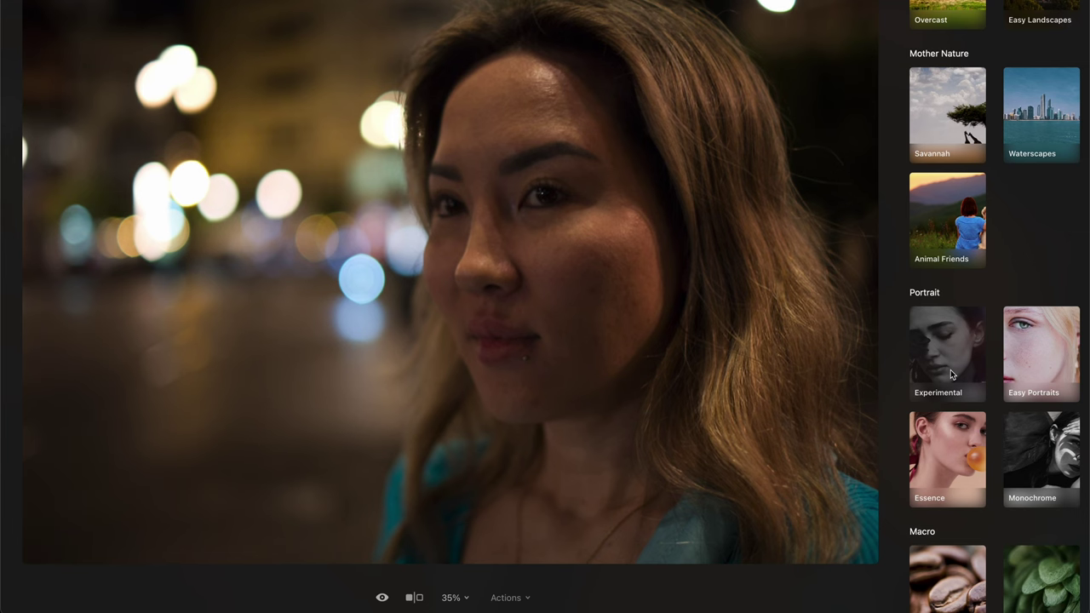
Step: Try the Experimental portrait presets Burned Film, Celebrate, Cold Frame, Color Ramp and Glow on the night portrait, ending with Feather Light
click(951, 374)
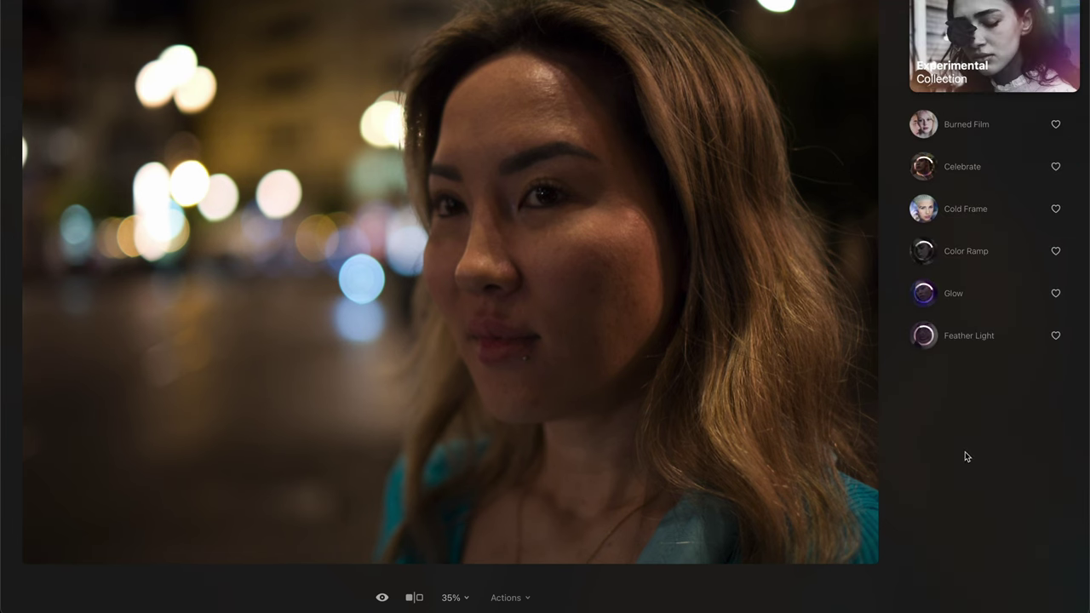
click(937, 124)
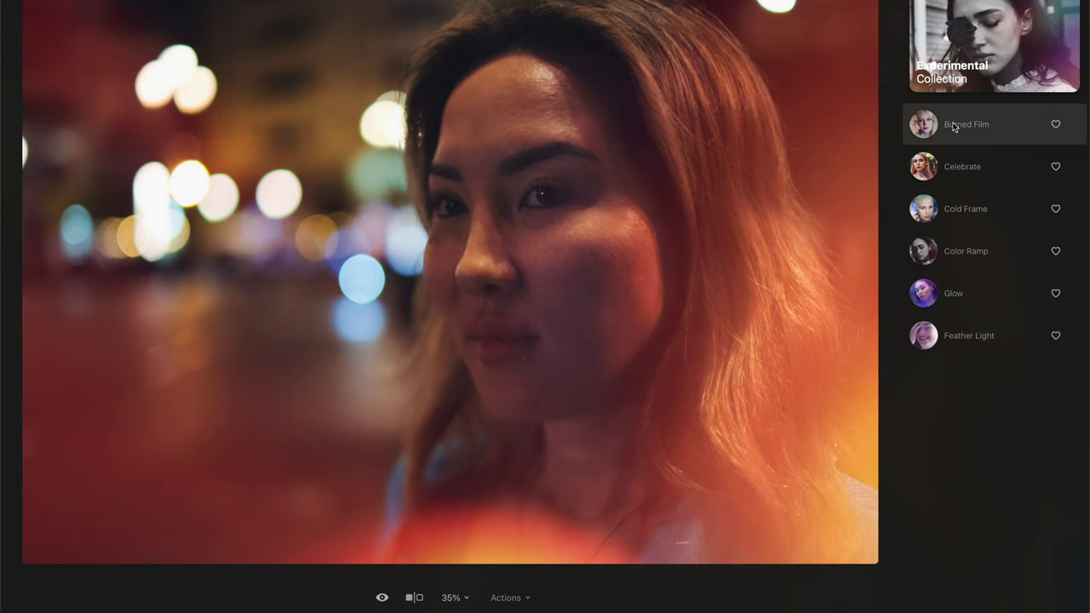
click(956, 168)
click(967, 210)
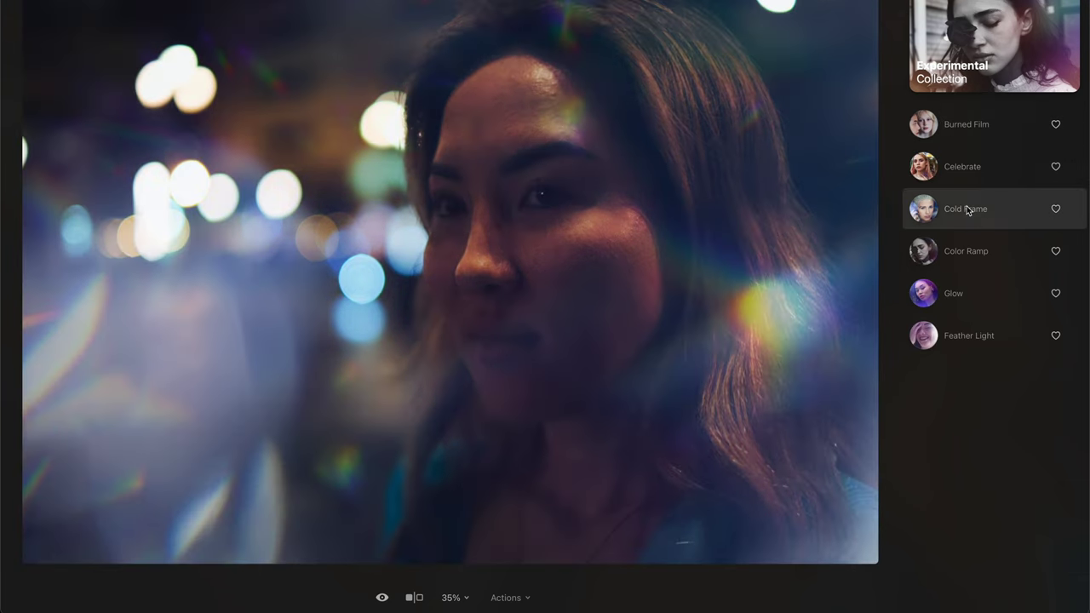
click(975, 253)
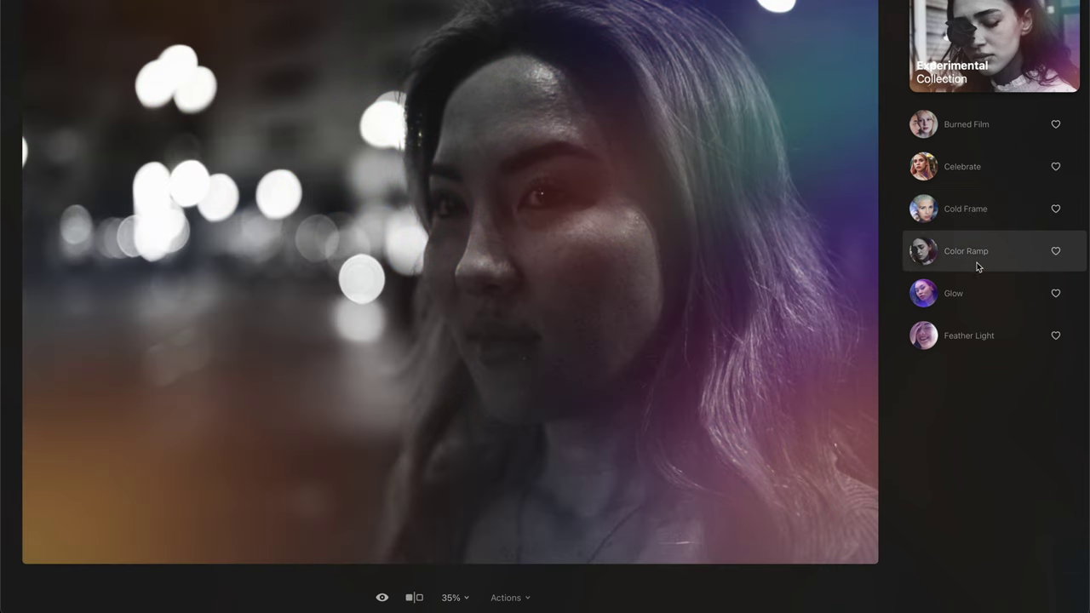
click(979, 291)
click(969, 334)
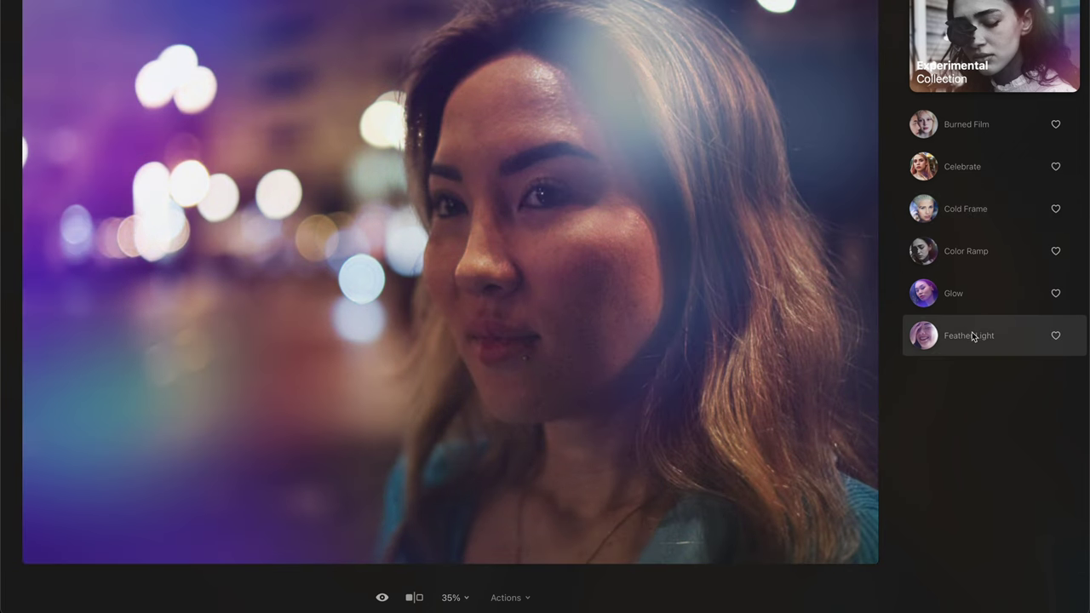
Step: Apply the Feather Light preset to the night portrait and reduce its strength to roughly two thirds
mouse_move(972, 336)
drag(1039, 341, 1004, 341)
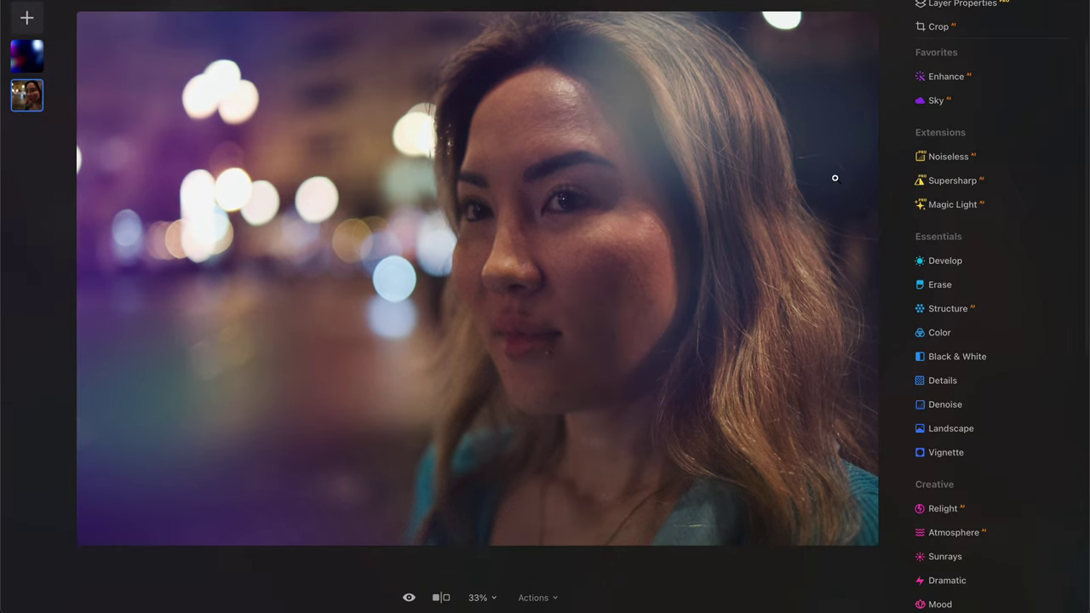
Step: Set the night portrait's Develop white balance to a Temperature of -29 and a Tint of 13
scroll(960, 202, down, 1)
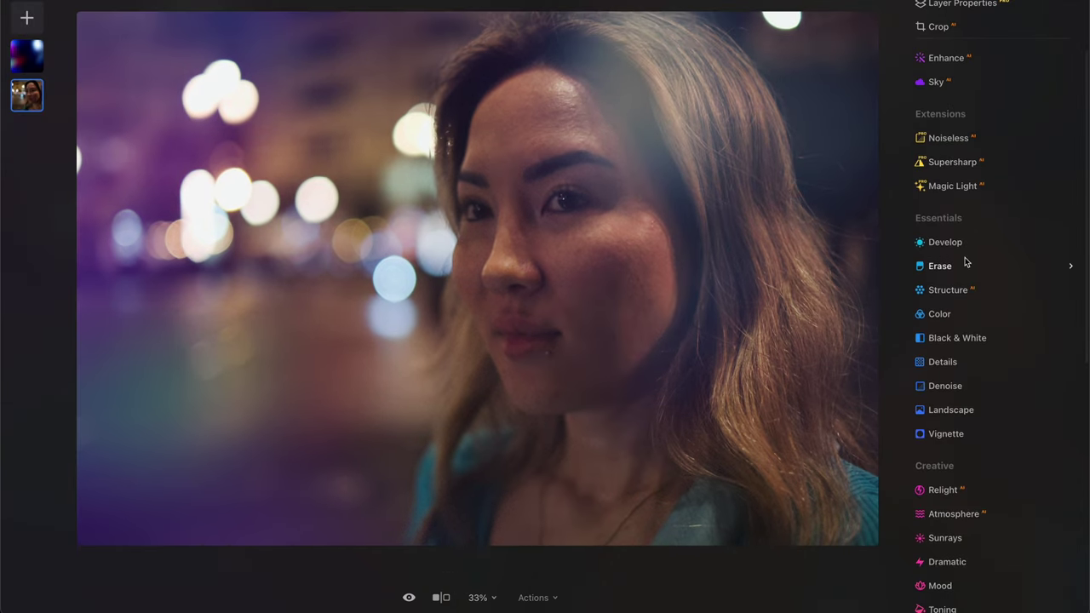
click(945, 313)
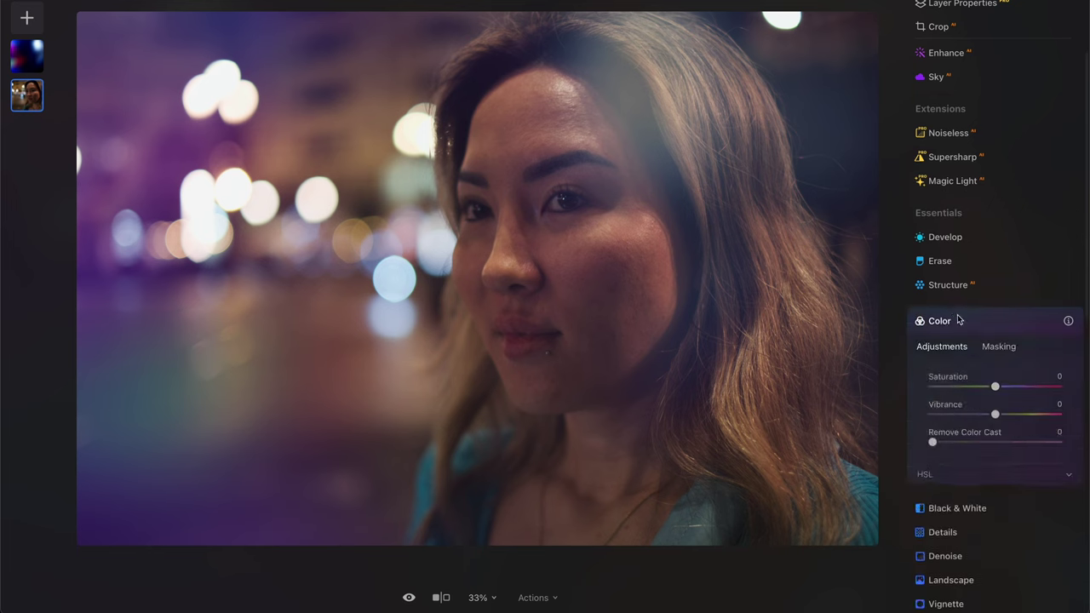
scroll(978, 451, down, 3)
drag(984, 414, 1003, 449)
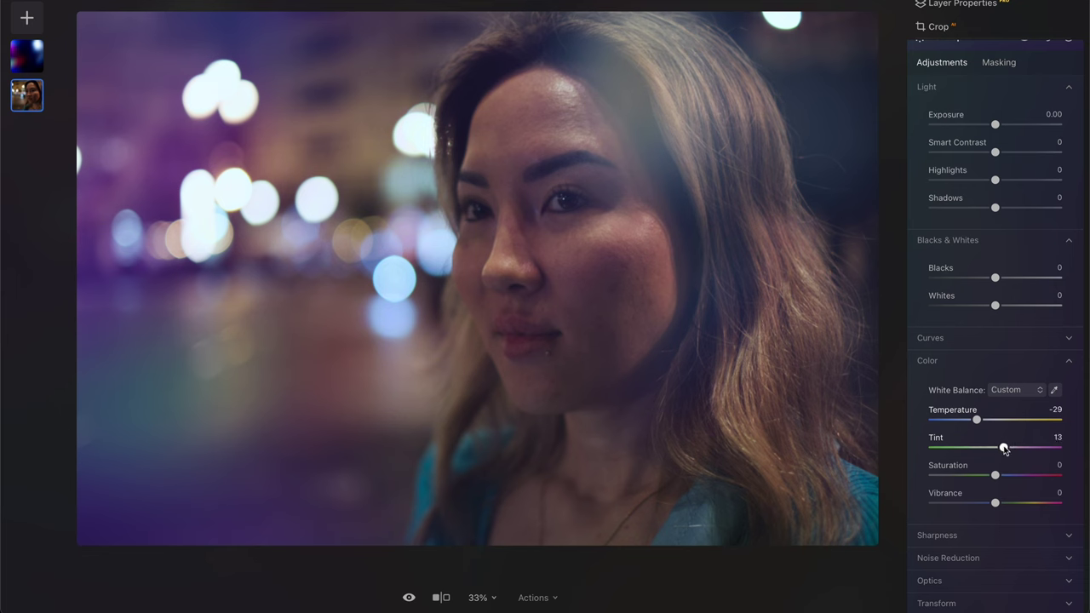
Step: Add a point in the highlights of the night portrait's Develop curve and raise it slightly
scroll(992, 494, down, 5)
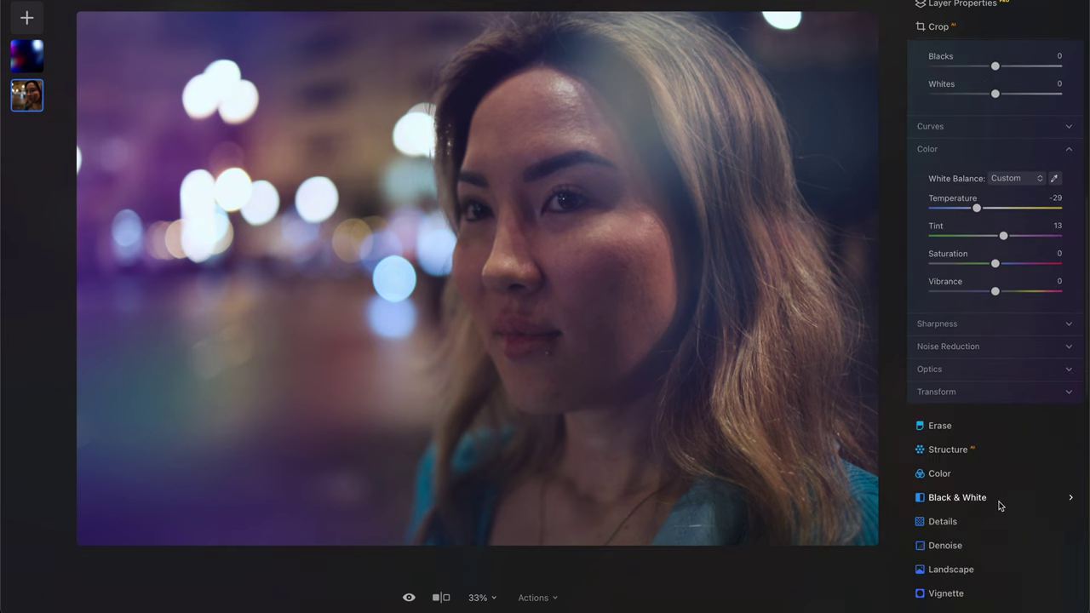
scroll(1007, 396, up, 4)
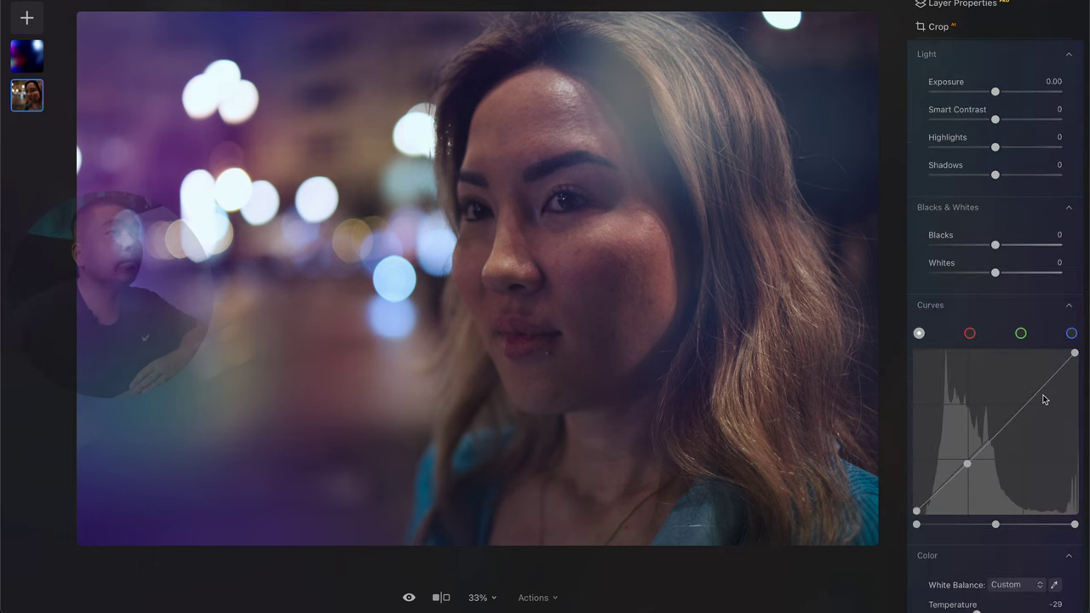
drag(1039, 388, 1032, 383)
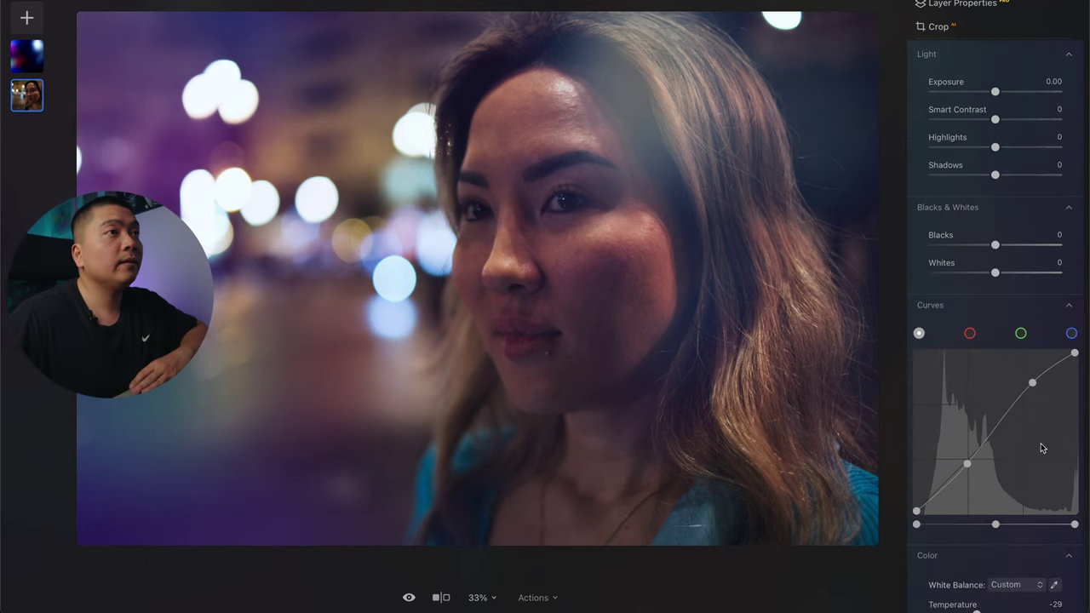
Step: Look through the remaining editing tools and compare the edited night portrait with the original
scroll(979, 443, down, 10)
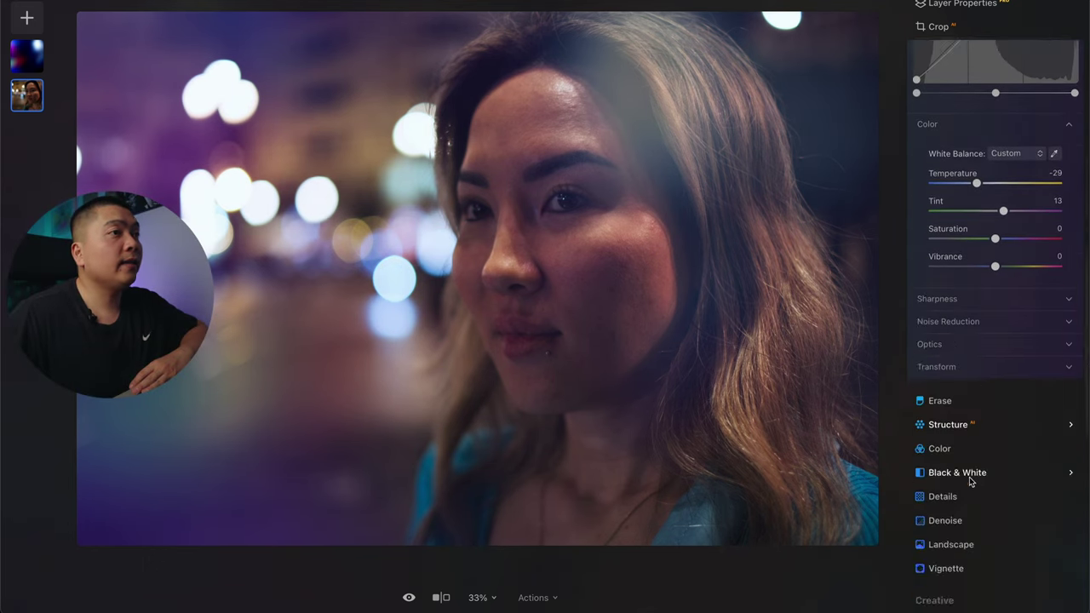
scroll(971, 483, down, 6)
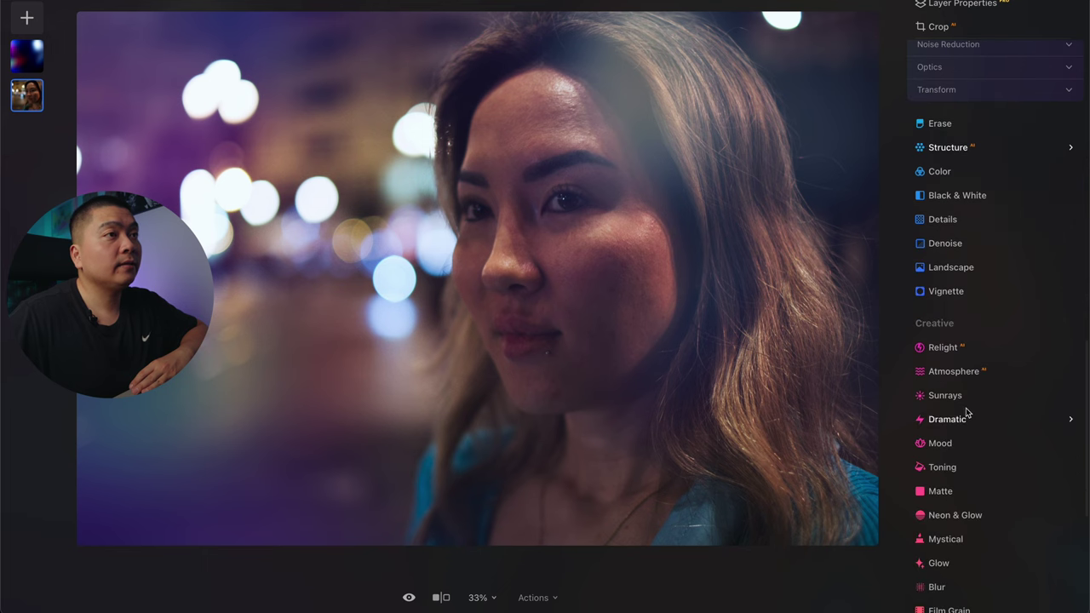
scroll(977, 505, down, 3)
scroll(971, 515, up, 5)
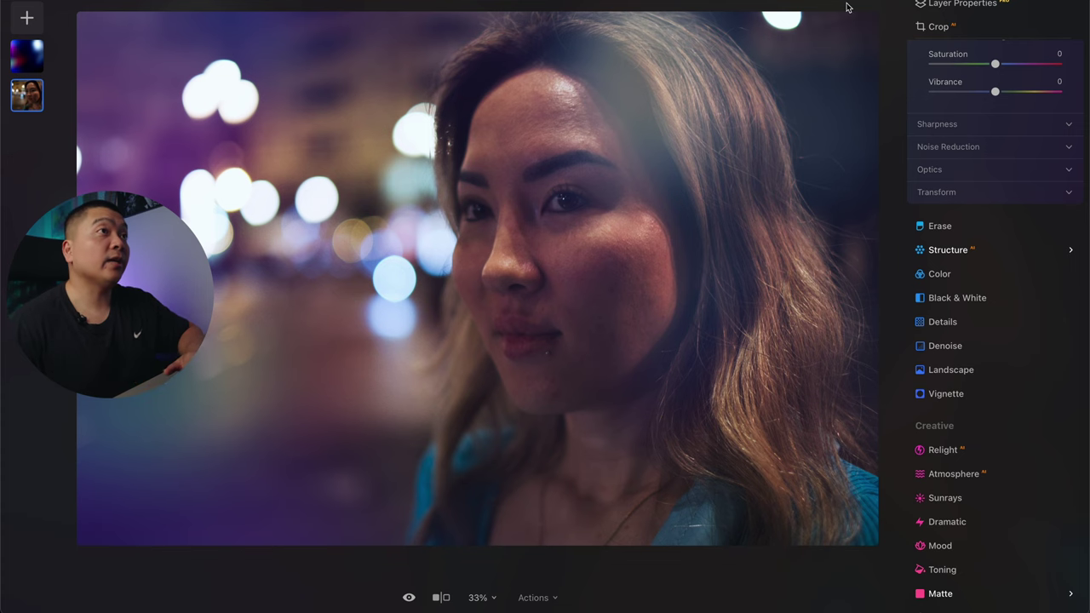
key(backslash)
key(backslash)
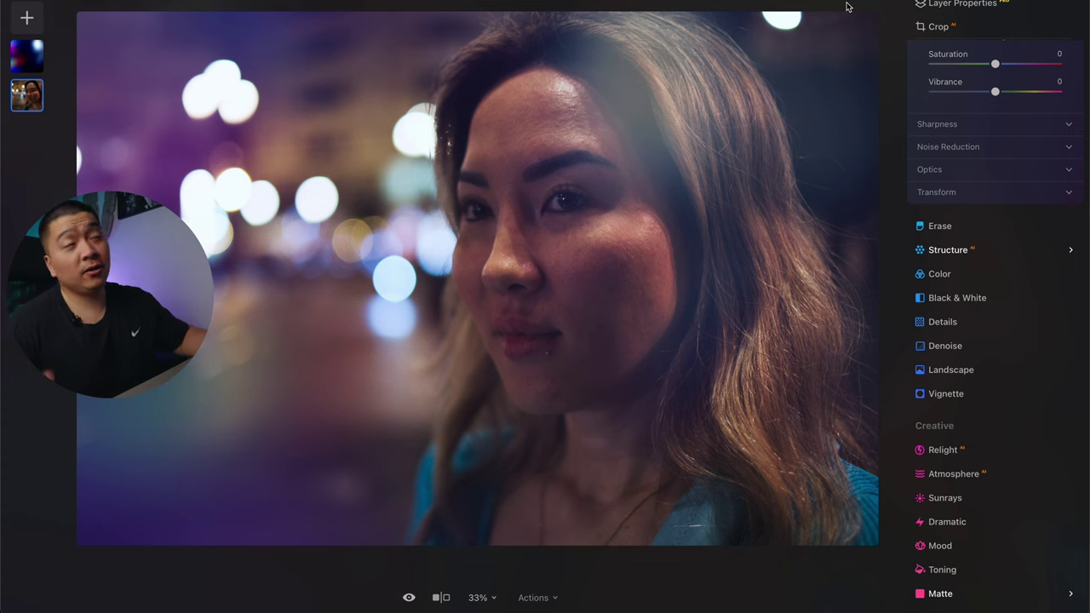
click(27, 57)
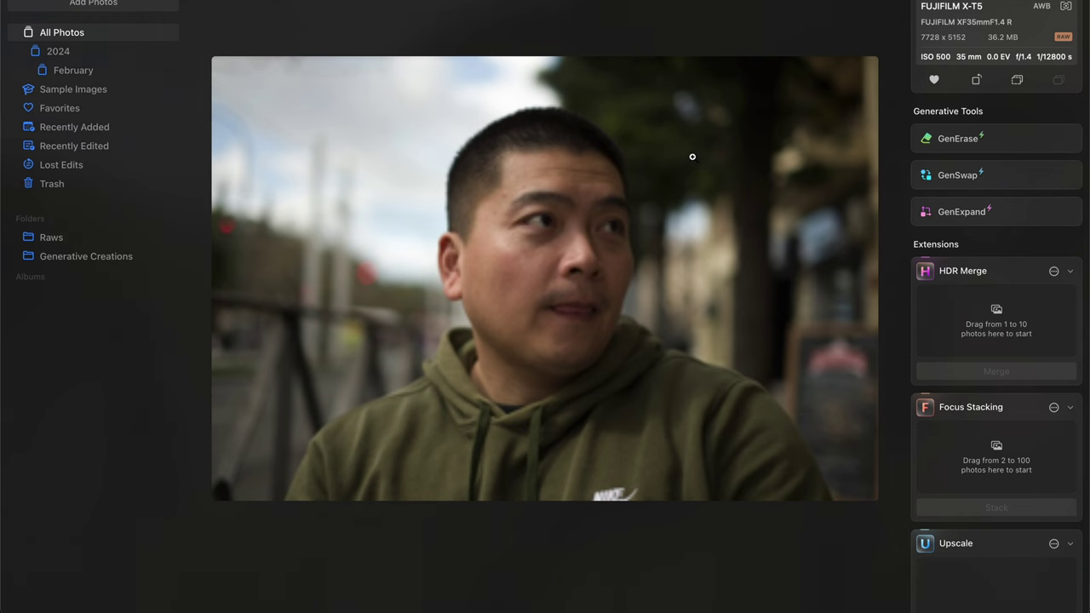
Step: Open the portrait of the man in the green hoodie and browse the presets to the Essence collection
double_click(692, 157)
scroll(1002, 264, up, 5)
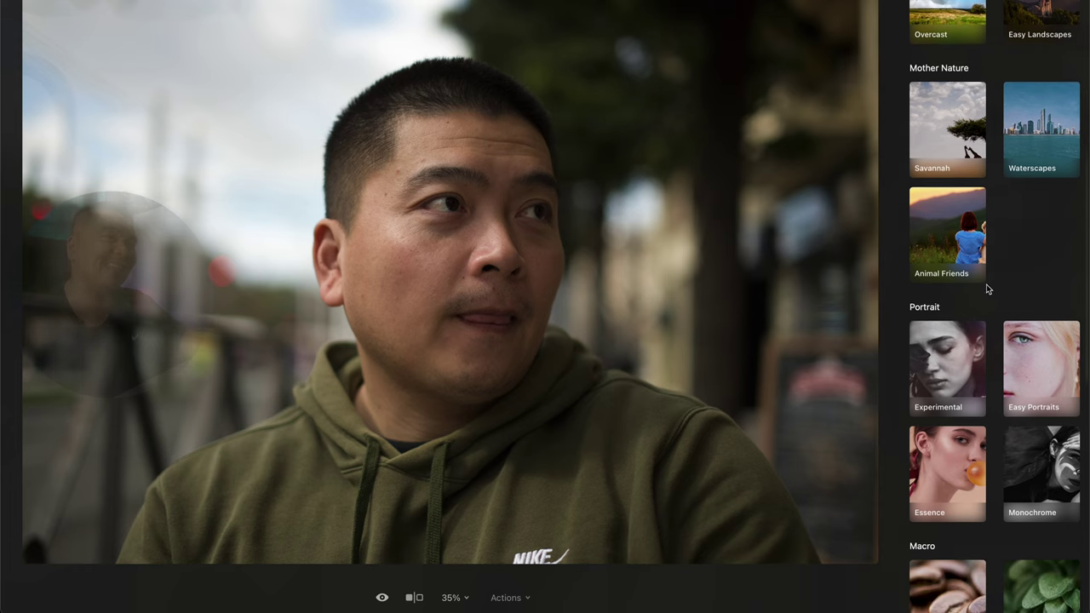
scroll(986, 286, down, 1)
scroll(986, 287, down, 5)
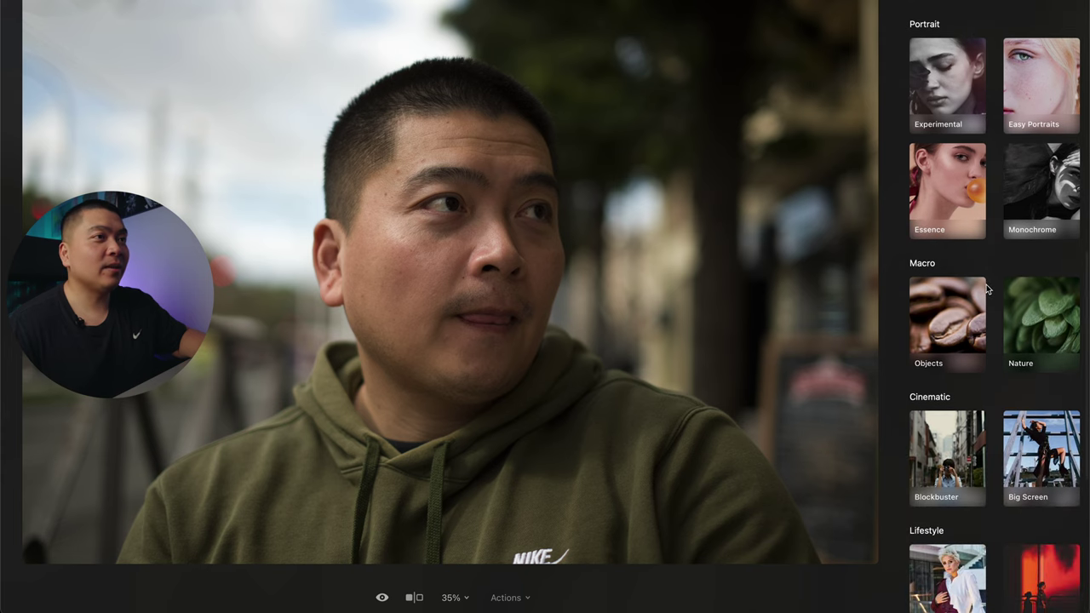
scroll(986, 288, down, 5)
scroll(986, 287, down, 2)
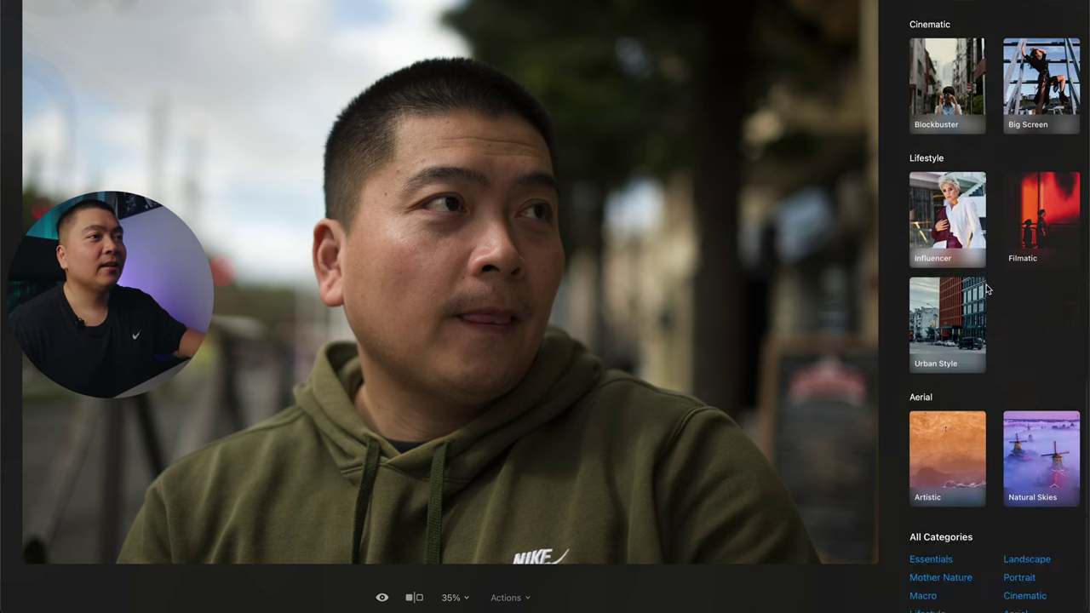
scroll(985, 288, up, 7)
click(975, 279)
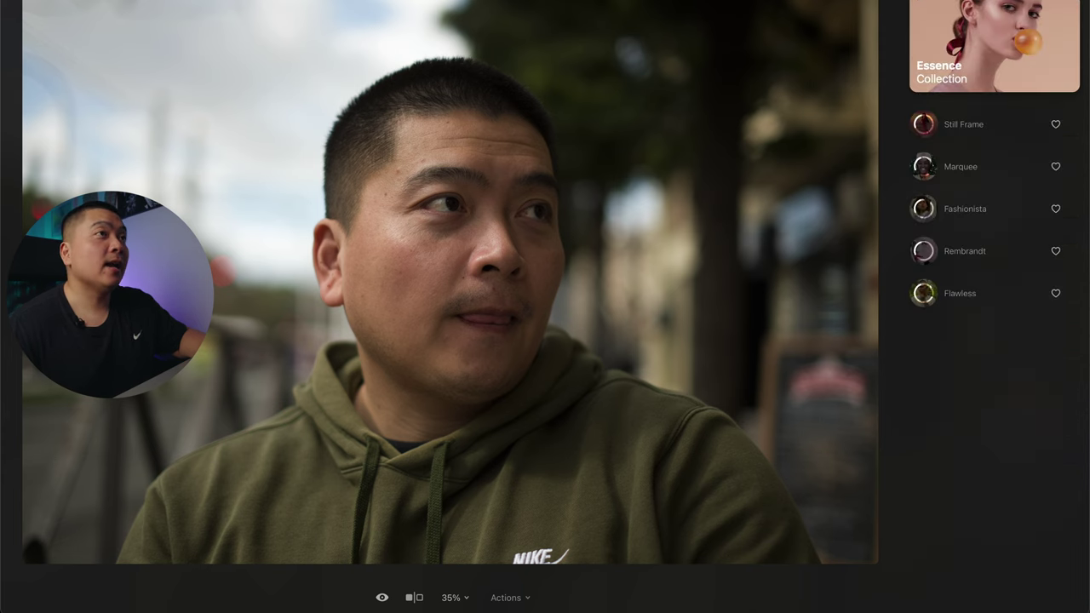
Step: Compare the Still Frame and Marquee presets on the hoodie portrait and apply Marquee
click(950, 122)
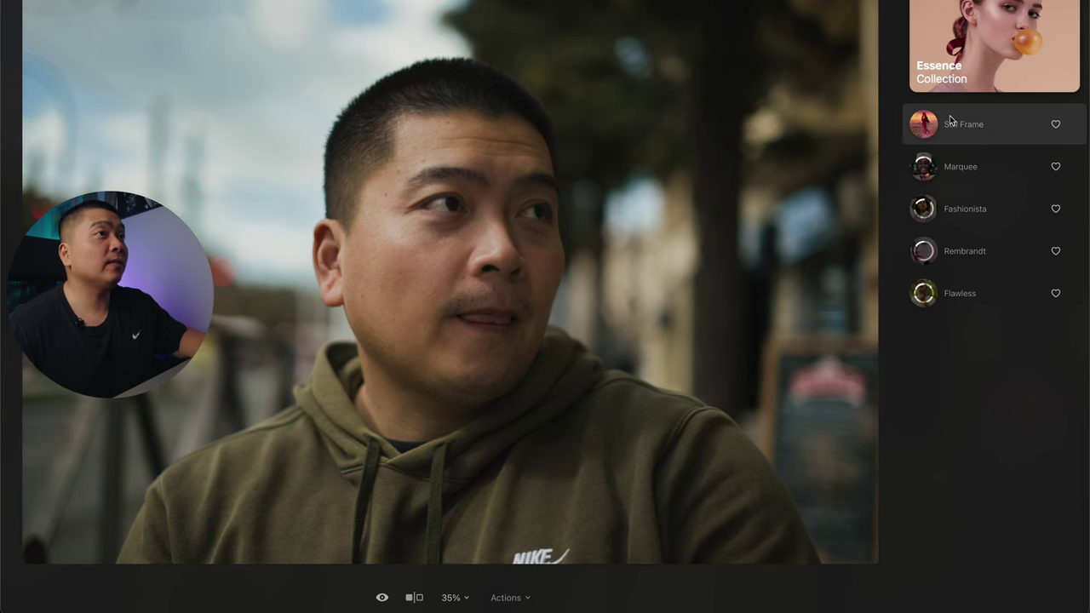
click(956, 165)
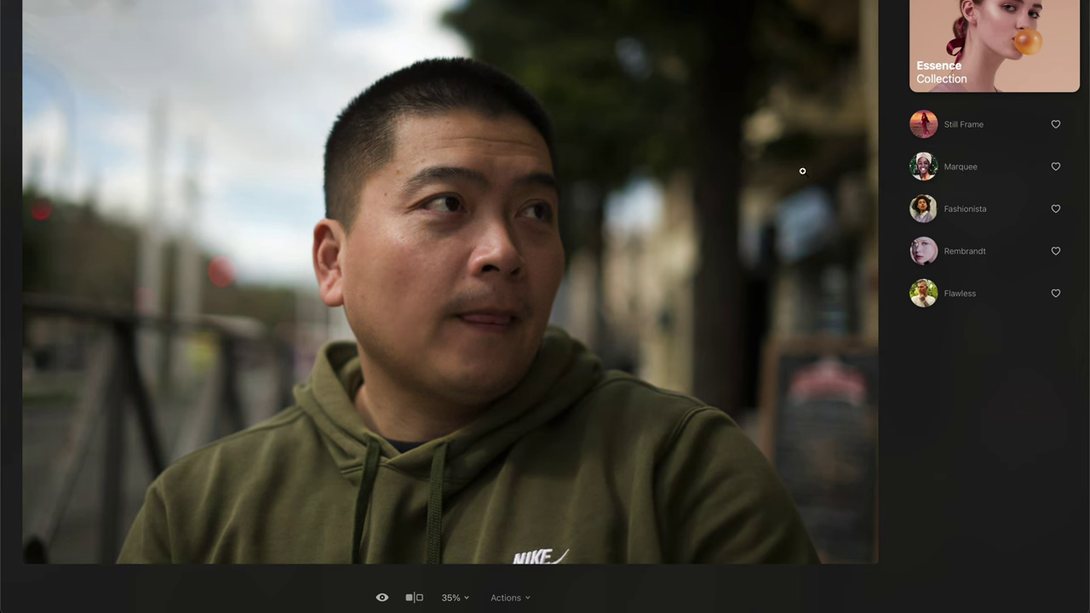
click(966, 143)
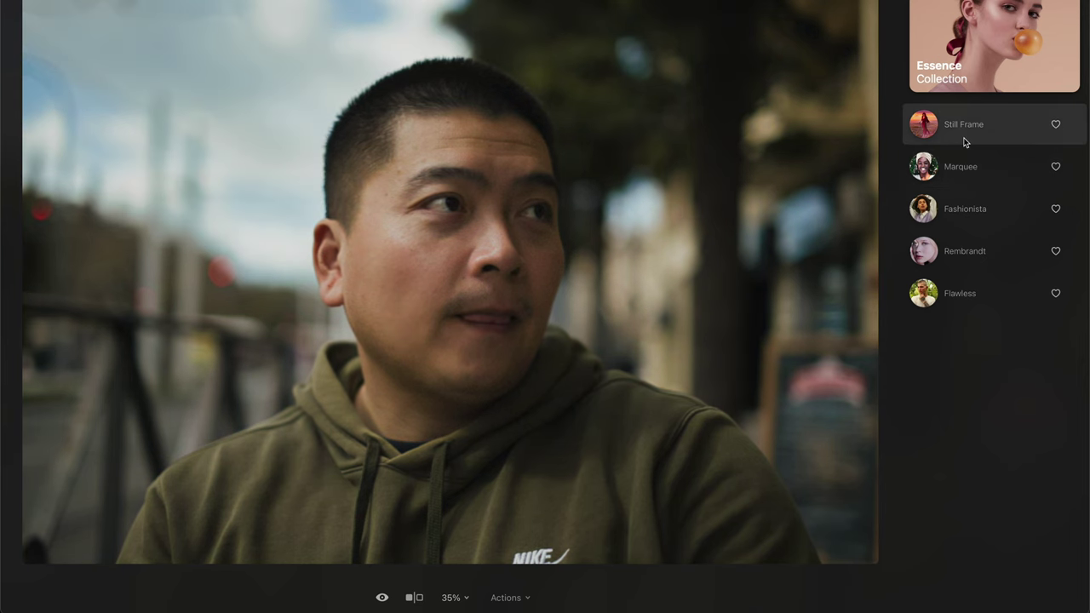
click(962, 160)
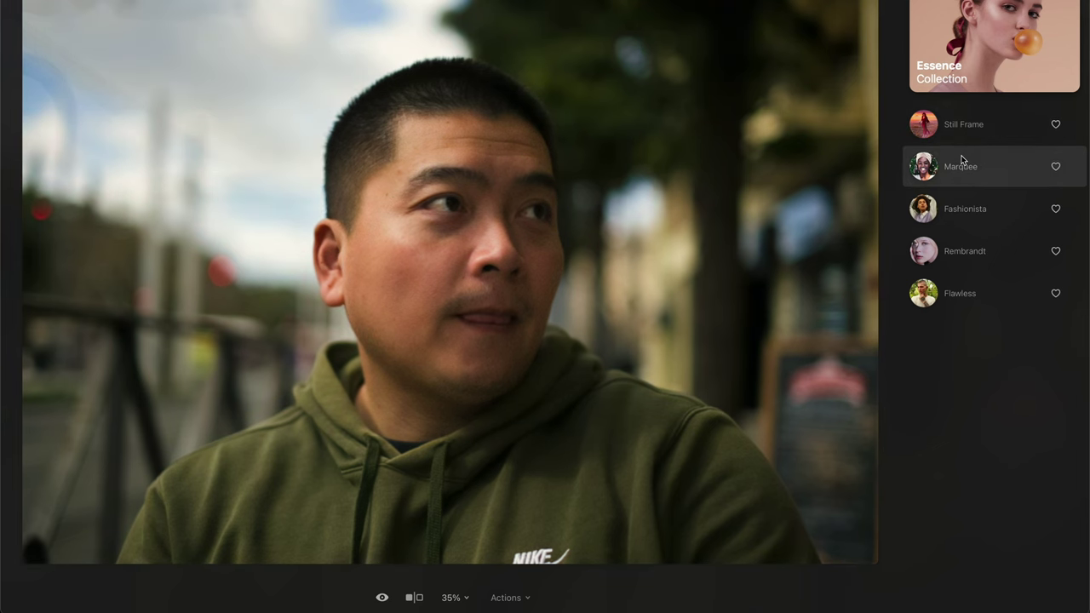
click(961, 146)
click(961, 165)
click(961, 146)
click(958, 160)
click(956, 167)
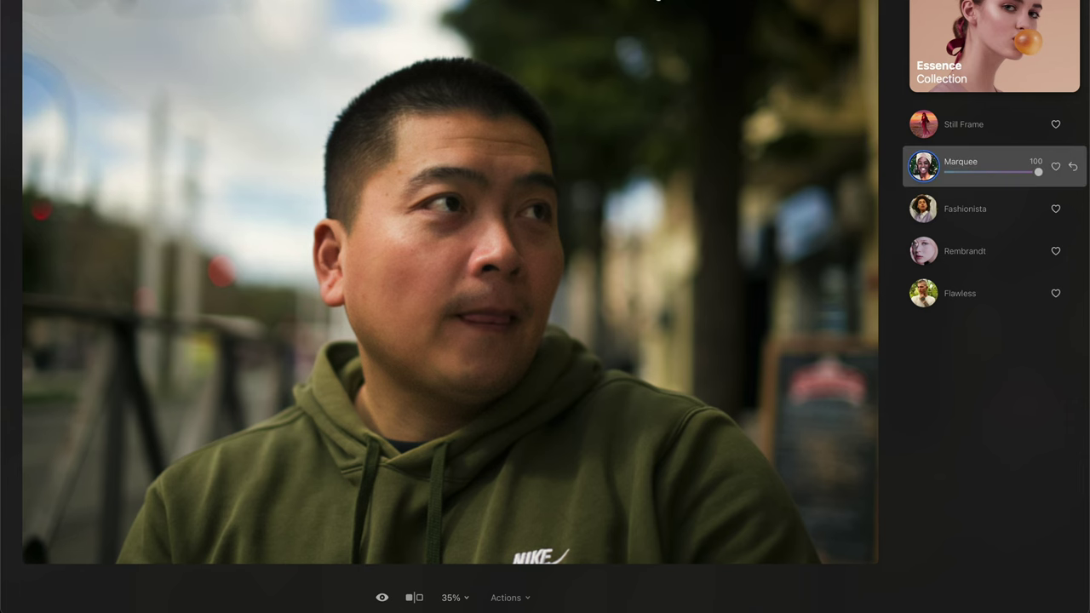
Step: Set Face Light to 11 in the Face tool for the hoodie portrait
click(757, 0)
scroll(968, 338, down, 5)
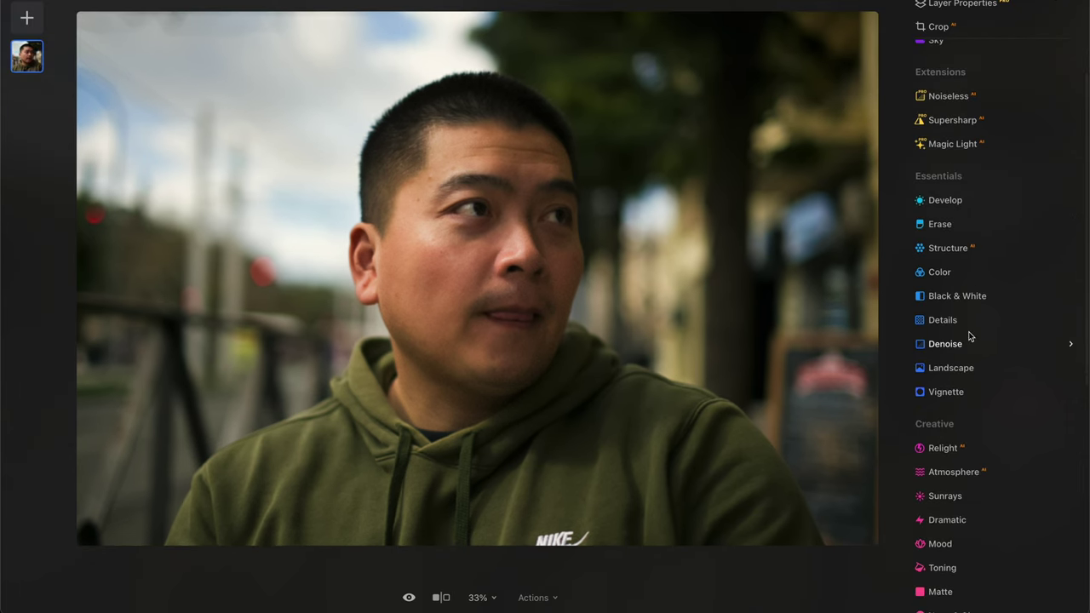
scroll(964, 408, down, 1)
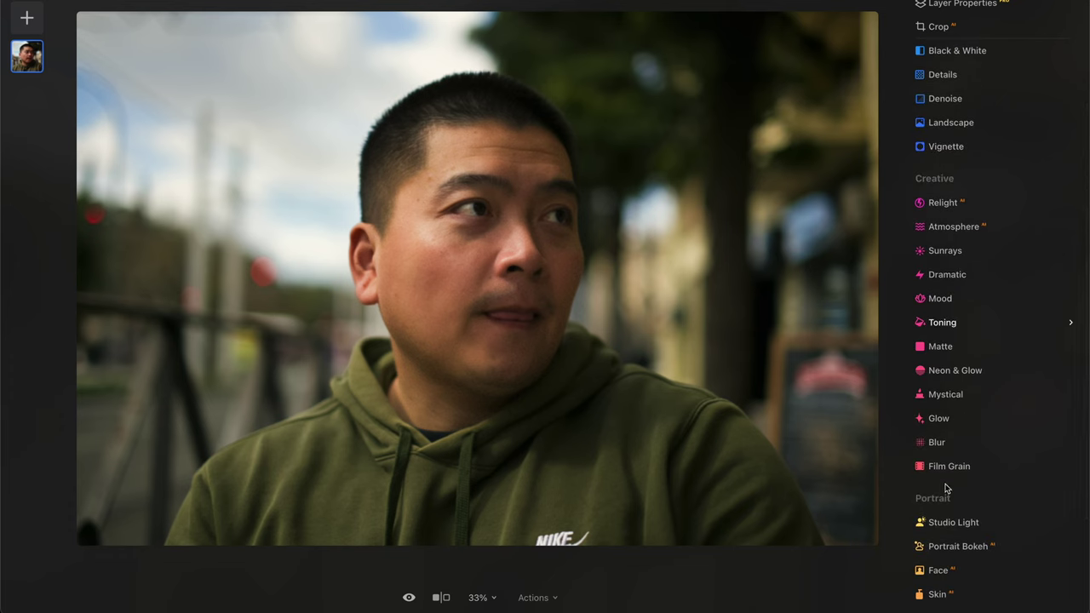
scroll(946, 484, down, 1)
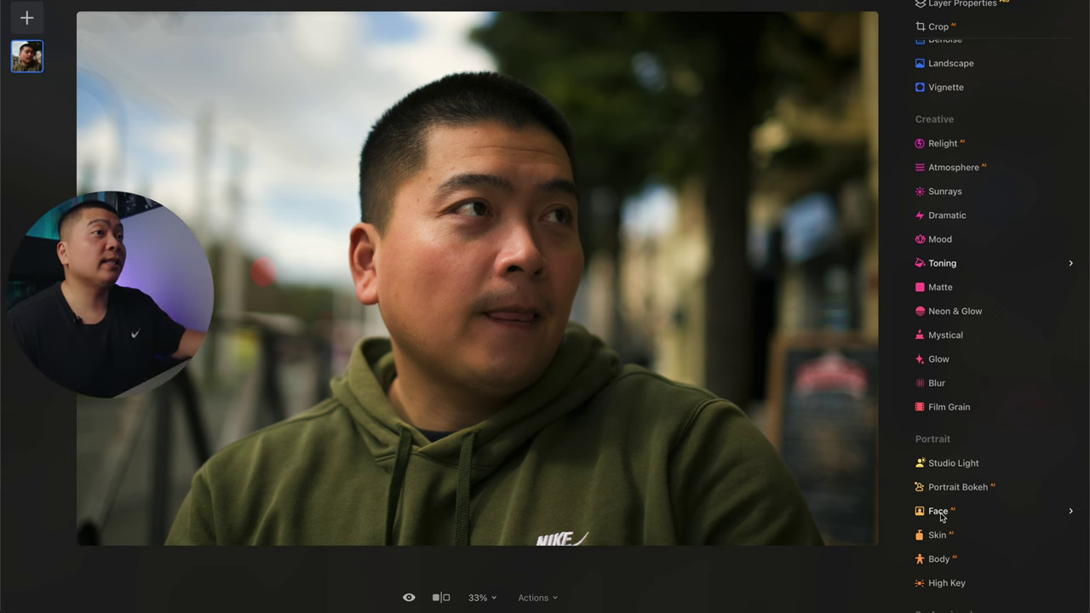
click(1055, 517)
drag(932, 392, 947, 390)
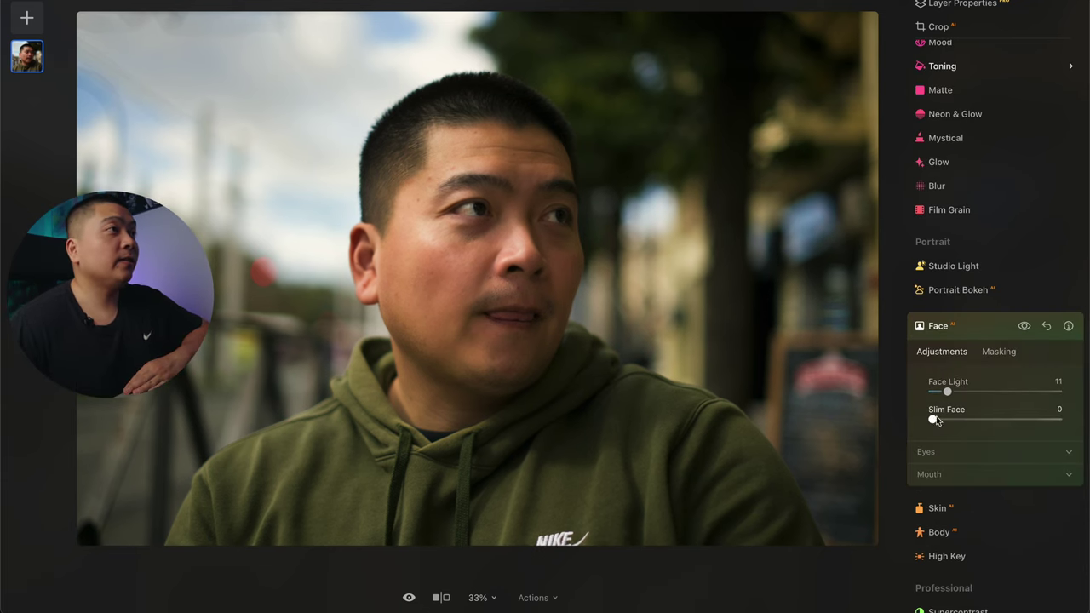
key(backslash)
Step: Set Slim Face to 5 and compare the edited hoodie portrait with the original
mouse_move(932, 420)
mouse_down()
mouse_move(987, 418)
mouse_move(937, 421)
mouse_up()
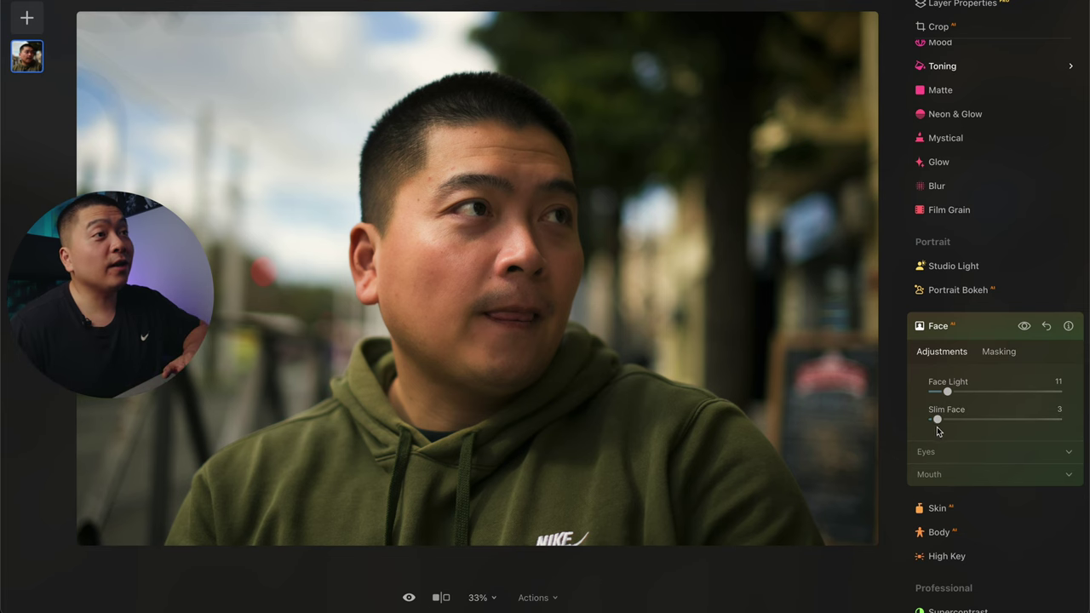
mouse_move(938, 417)
mouse_down()
mouse_move(973, 419)
mouse_move(939, 427)
mouse_up()
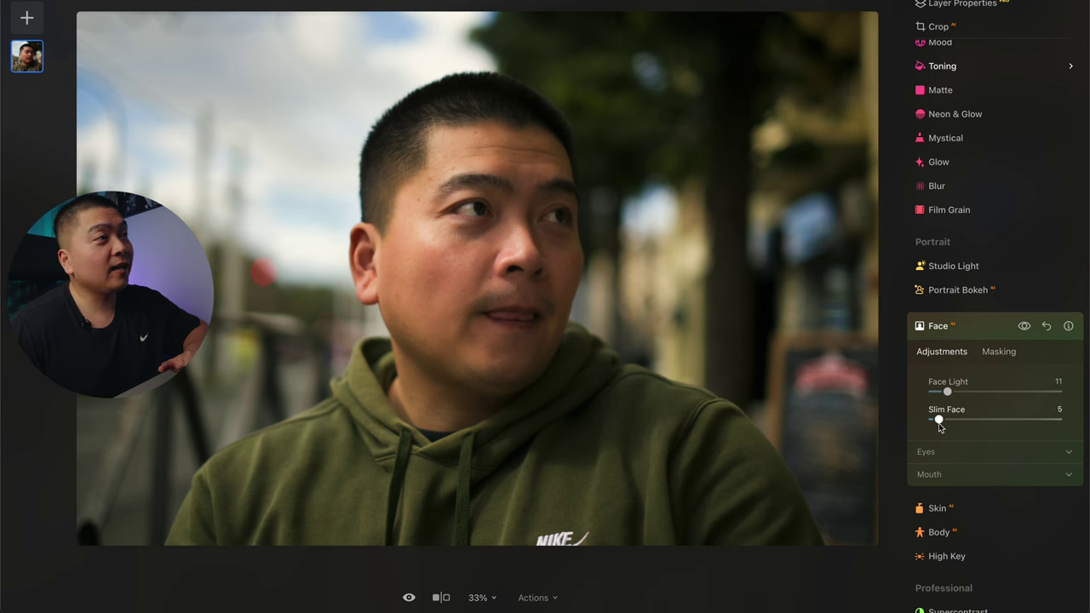
key(backslash)
key(backslash)
key(backslash)
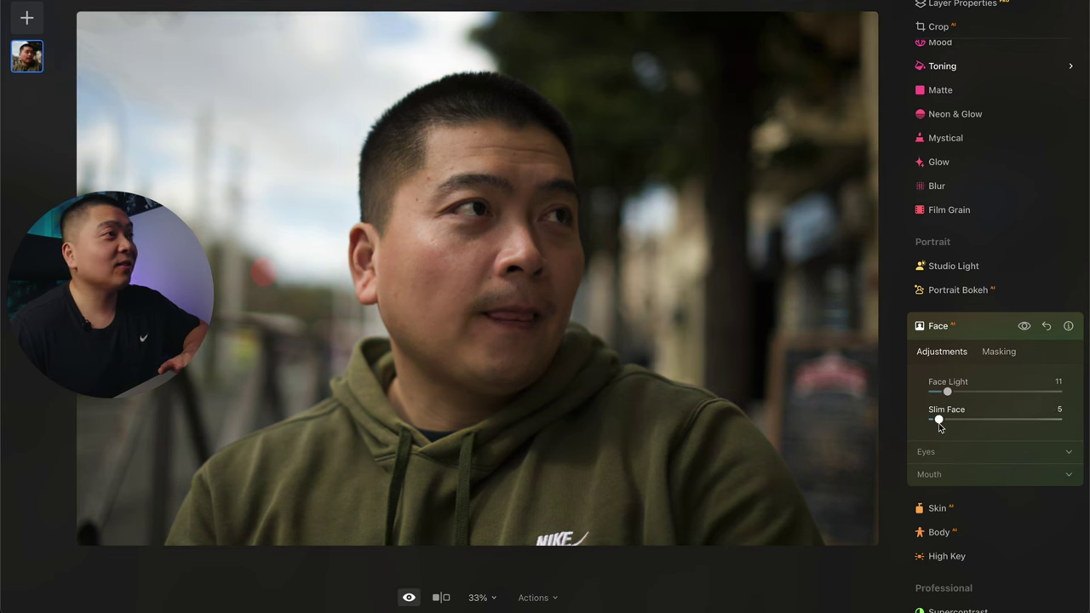
key(backslash)
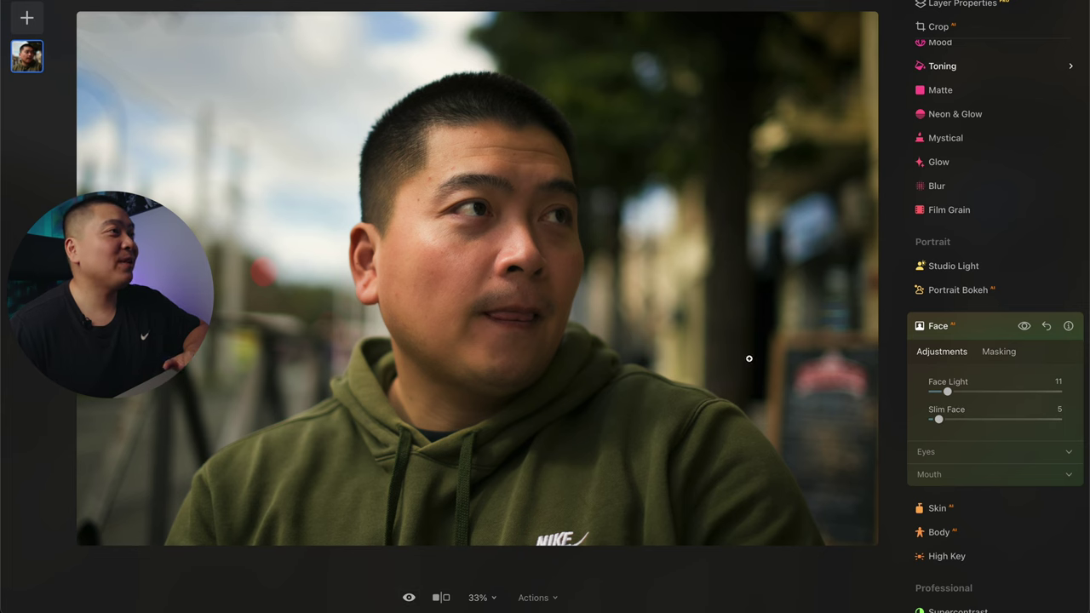
Step: Set Iris Flare to 75 in the Face tool's Eyes settings
click(1021, 456)
scroll(1013, 442, down, 2)
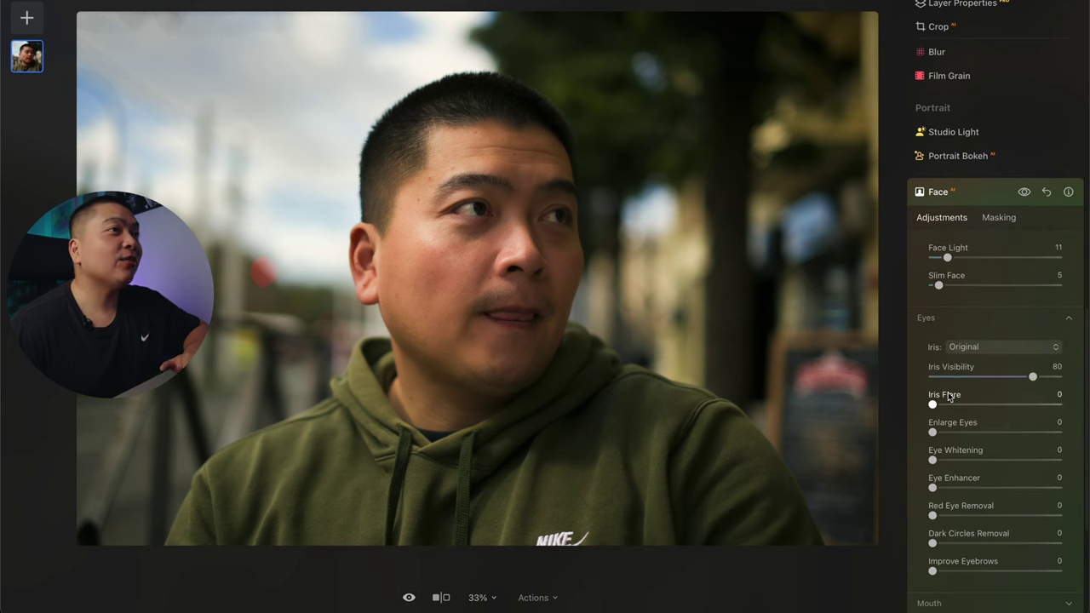
drag(934, 407, 1026, 407)
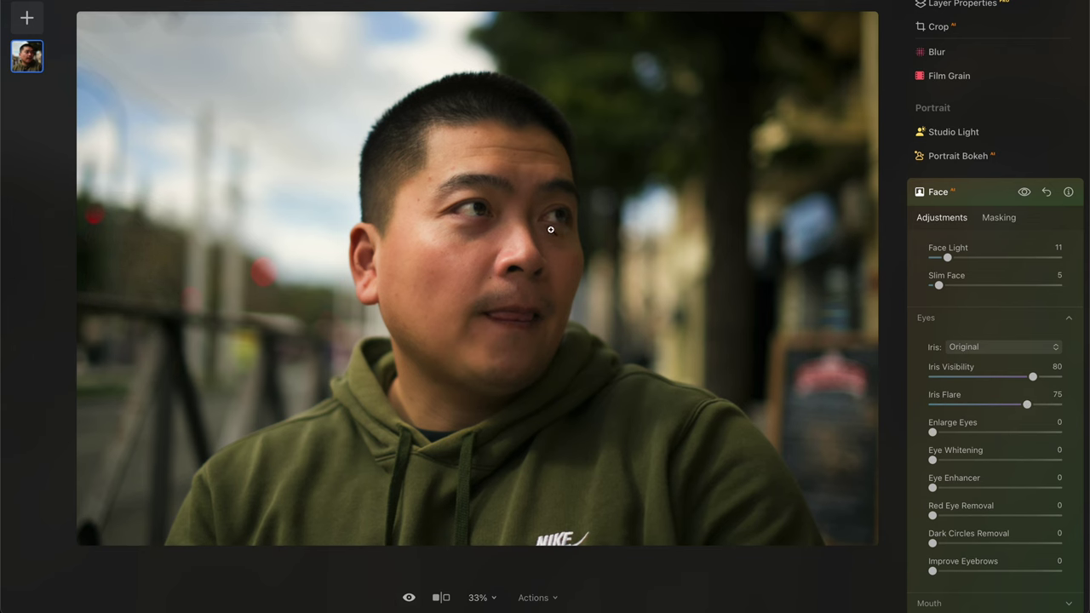
Step: Try an Eye Whitening value of 19 and lower it to 10
click(509, 219)
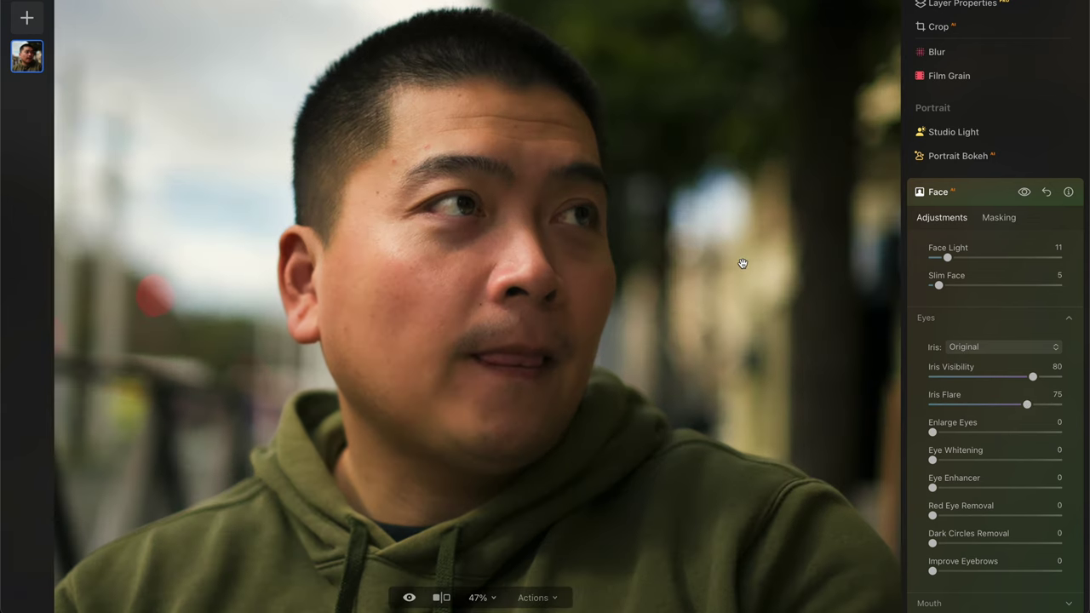
scroll(945, 435, down, 1)
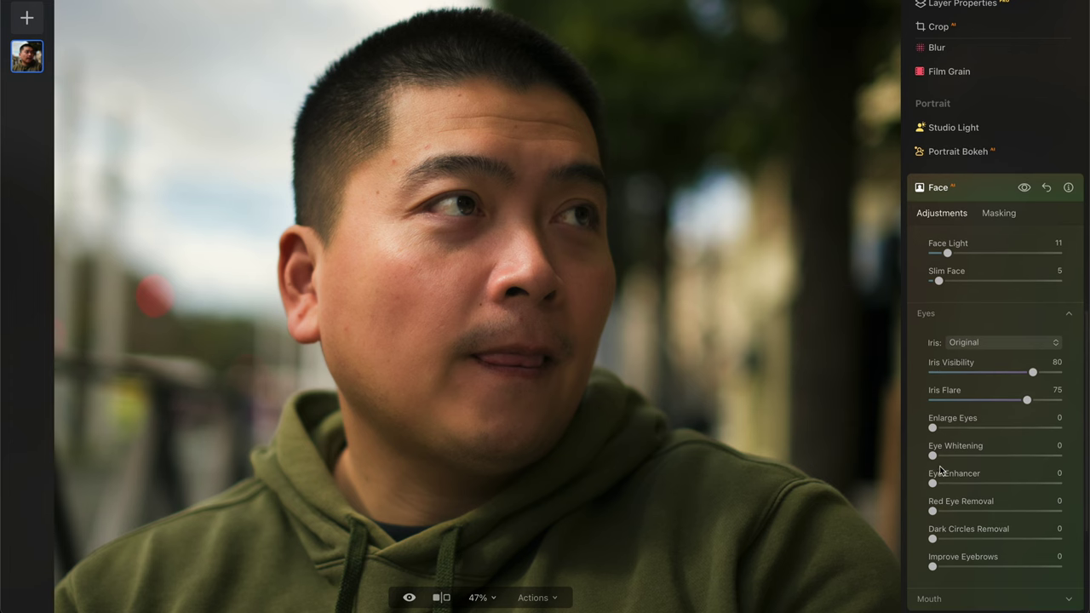
drag(932, 455, 956, 455)
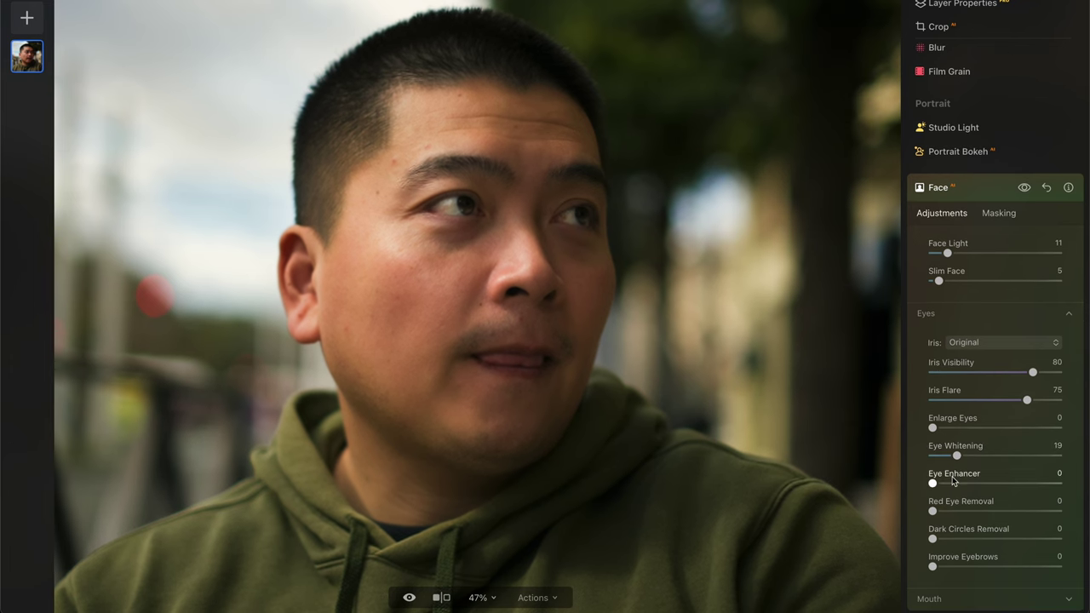
key(ctrl+minus)
drag(957, 456, 948, 459)
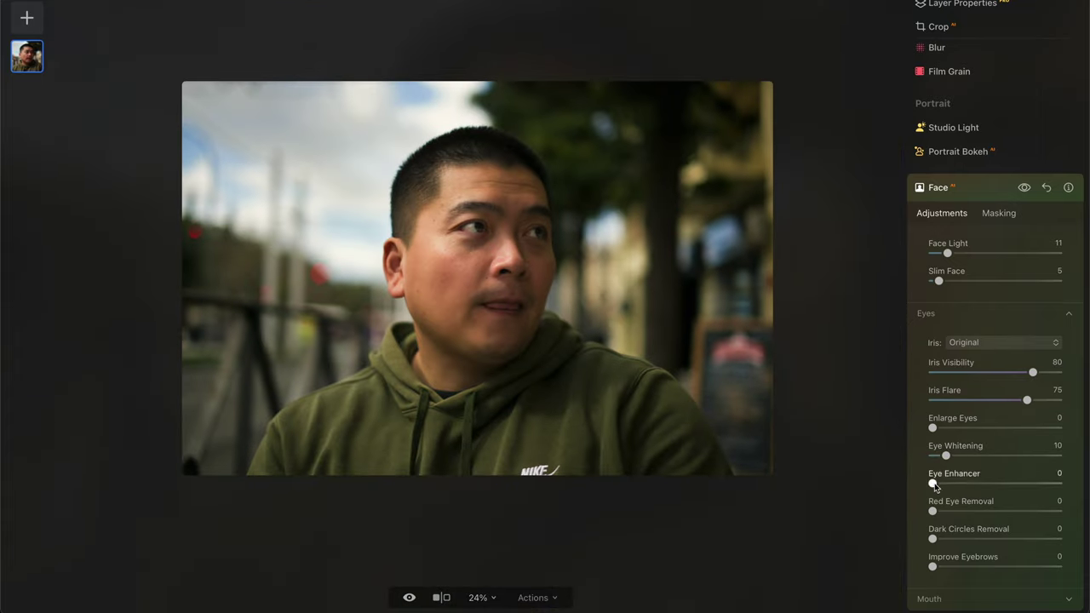
Step: Set Eye Enhancer to 21, try Dark Circles Removal at 50 and 100, and lower it to 32
key(ctrl+plus)
drag(933, 483, 958, 484)
drag(932, 540, 992, 542)
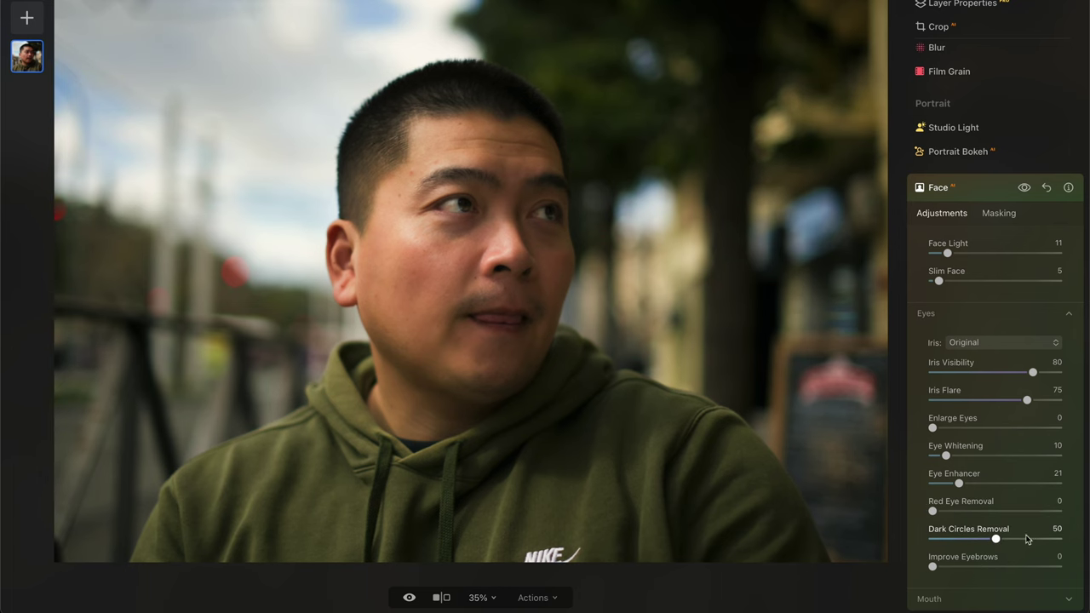
drag(997, 540, 1086, 545)
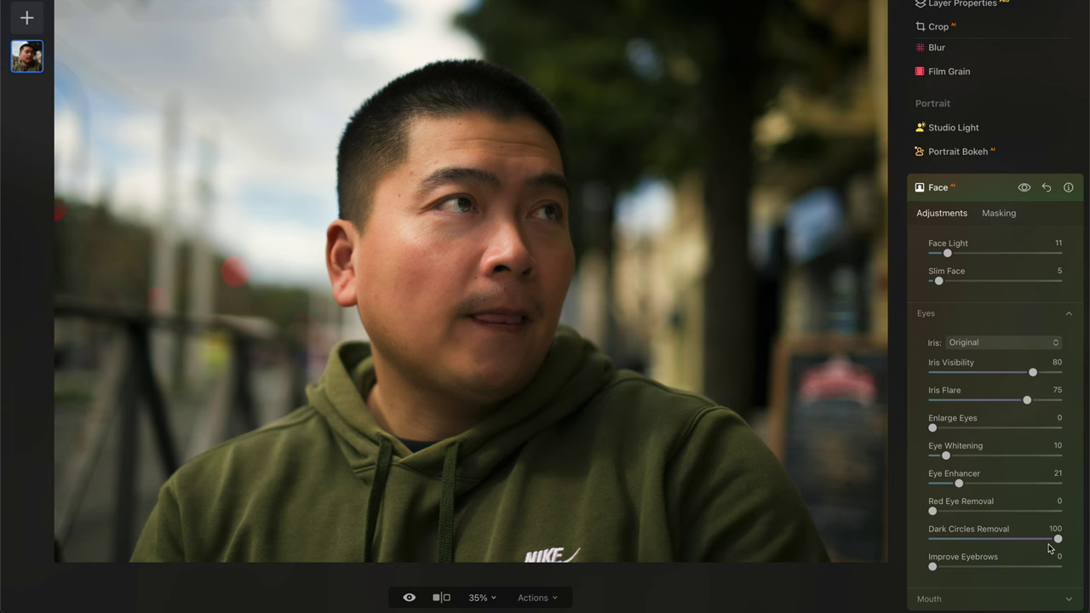
drag(1029, 542, 976, 542)
Step: Try an Improve Eyebrows value of 84 and lower it to 13
scroll(985, 511, down, 3)
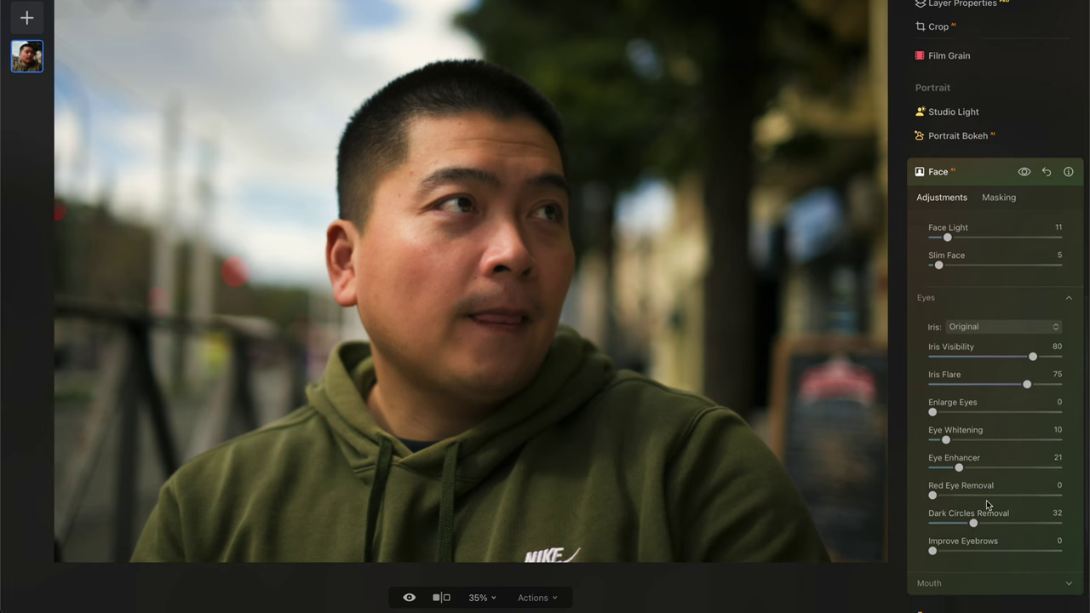
drag(934, 498, 1042, 500)
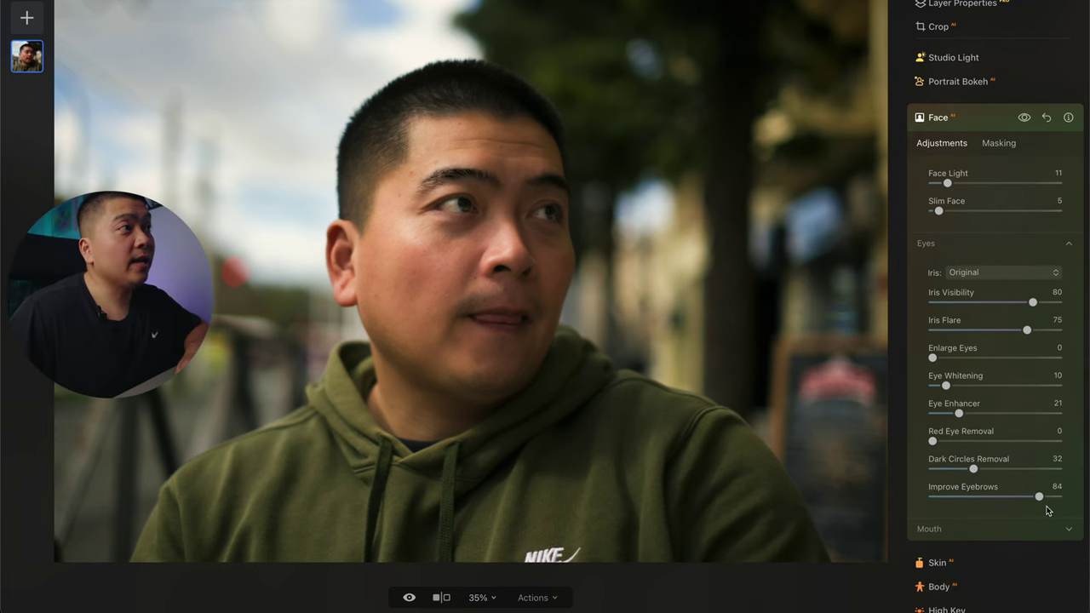
drag(1046, 499, 948, 501)
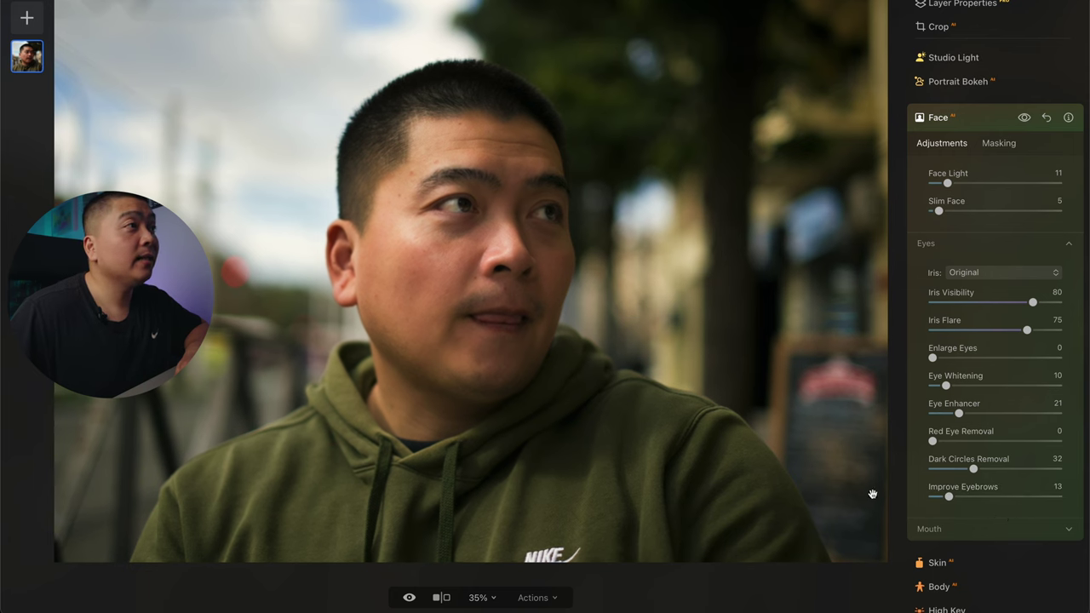
Step: Set Lips Saturation to 19 and Lips Redness to 16 in the Face tool's Mouth settings
click(1006, 532)
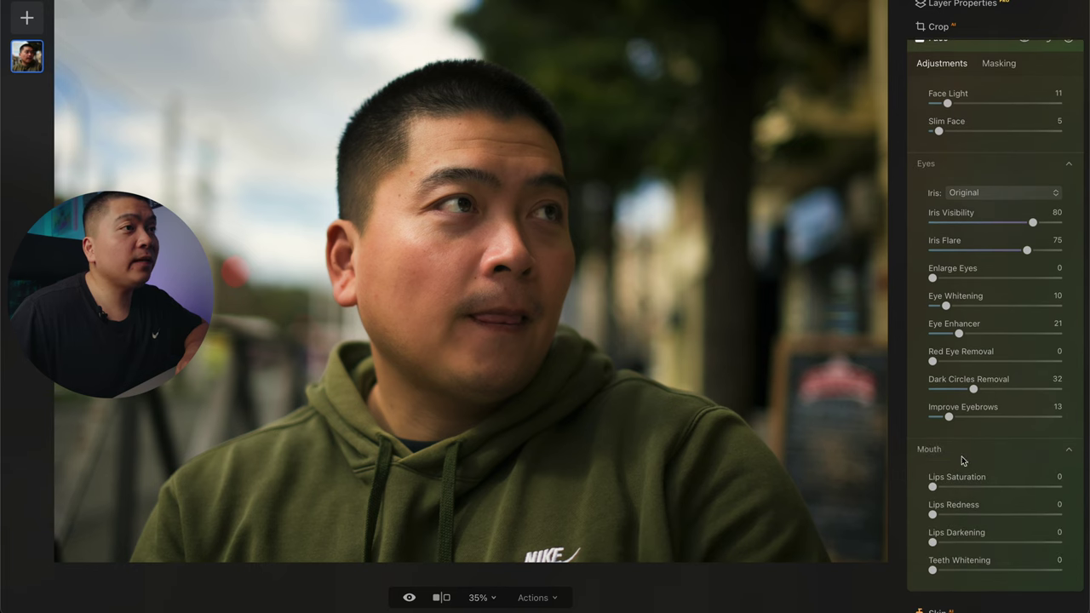
drag(937, 490, 959, 484)
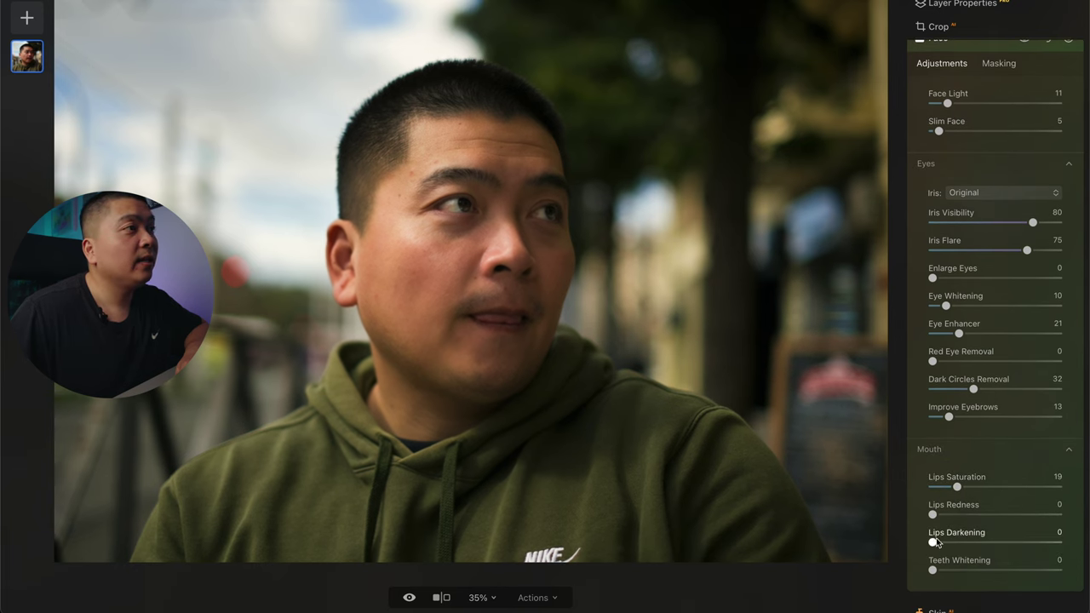
mouse_move(933, 514)
mouse_down()
mouse_move(976, 514)
mouse_move(952, 513)
mouse_up()
Step: Smooth the hoodie portrait with the Skin tool, using Amount 13, Shine Removal 23 and Skin Defects Removal enabled
scroll(954, 477, down, 2)
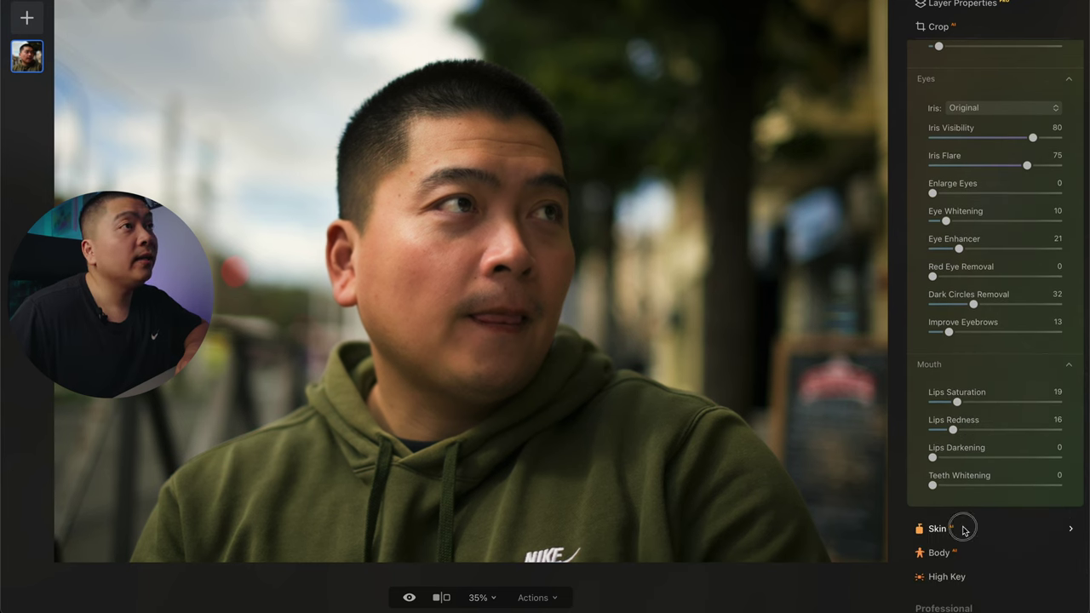
click(936, 528)
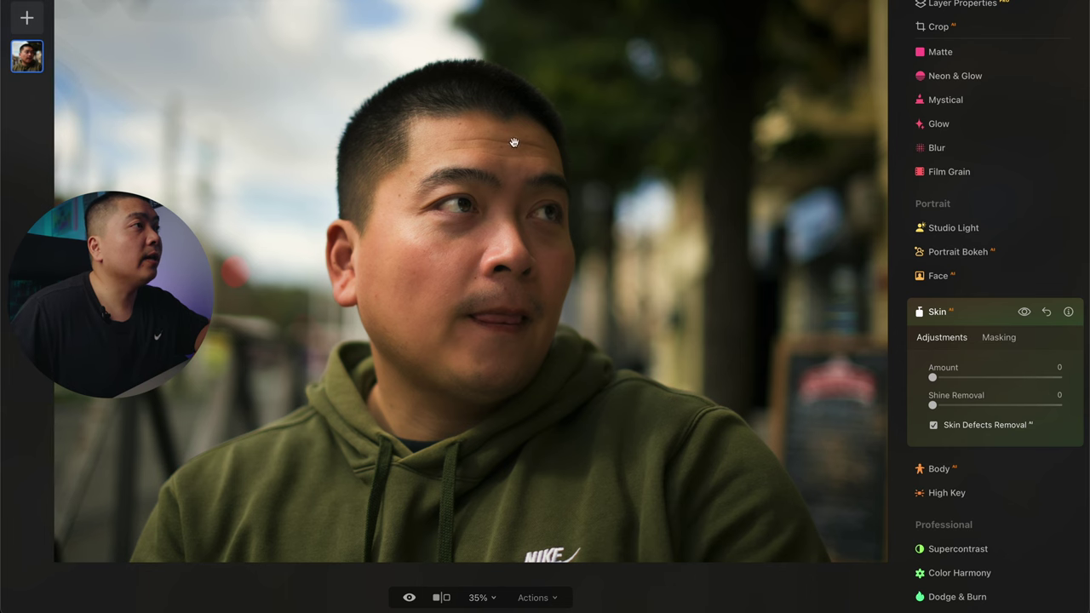
scroll(425, 162, up, 3)
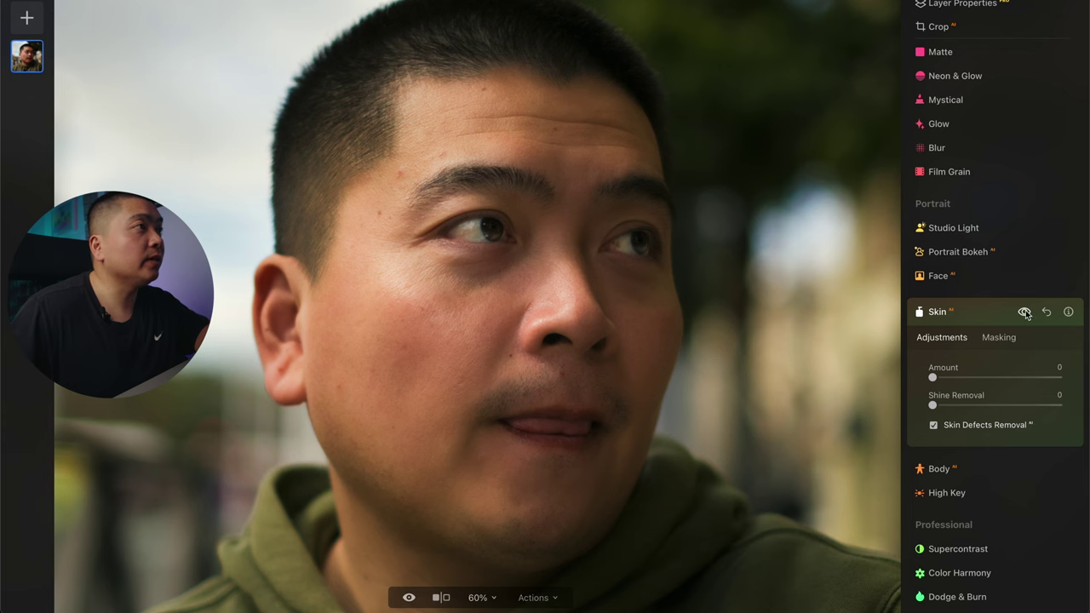
drag(940, 378, 950, 378)
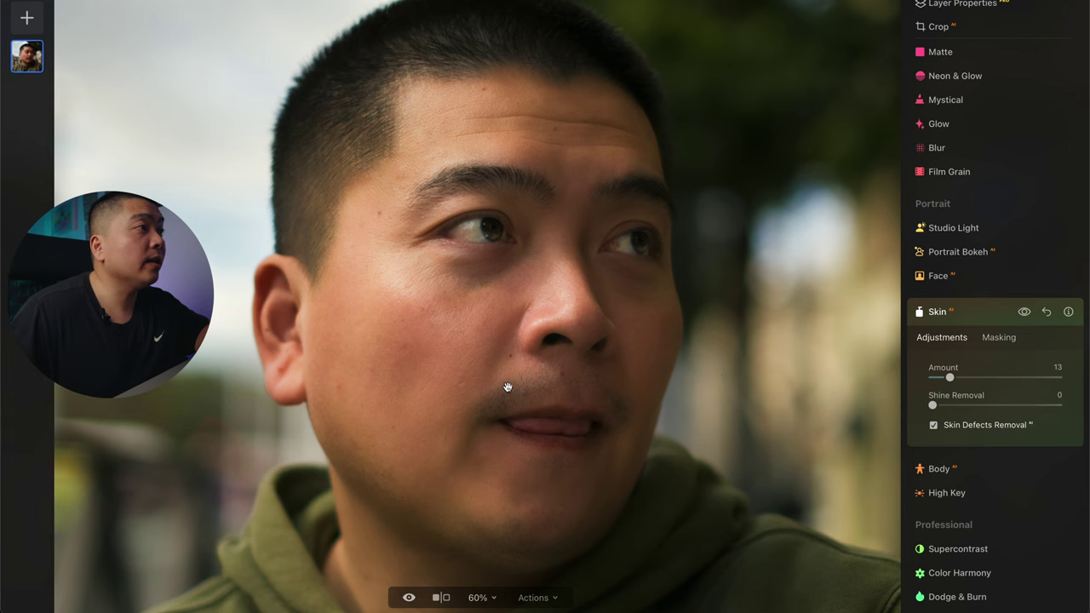
key(ctrl+0)
key(ctrl+minus)
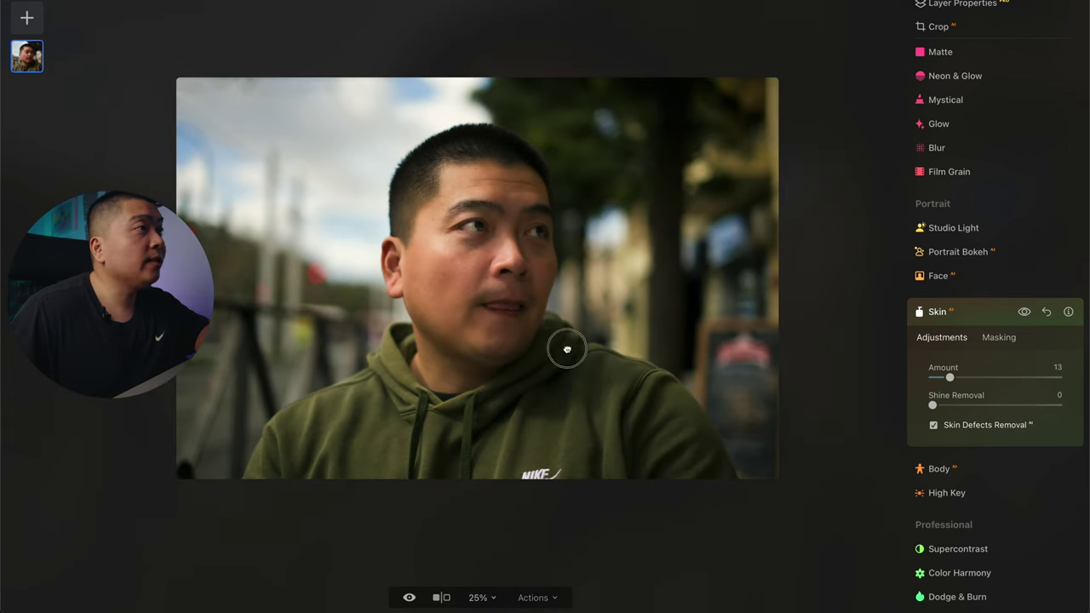
drag(933, 405, 961, 407)
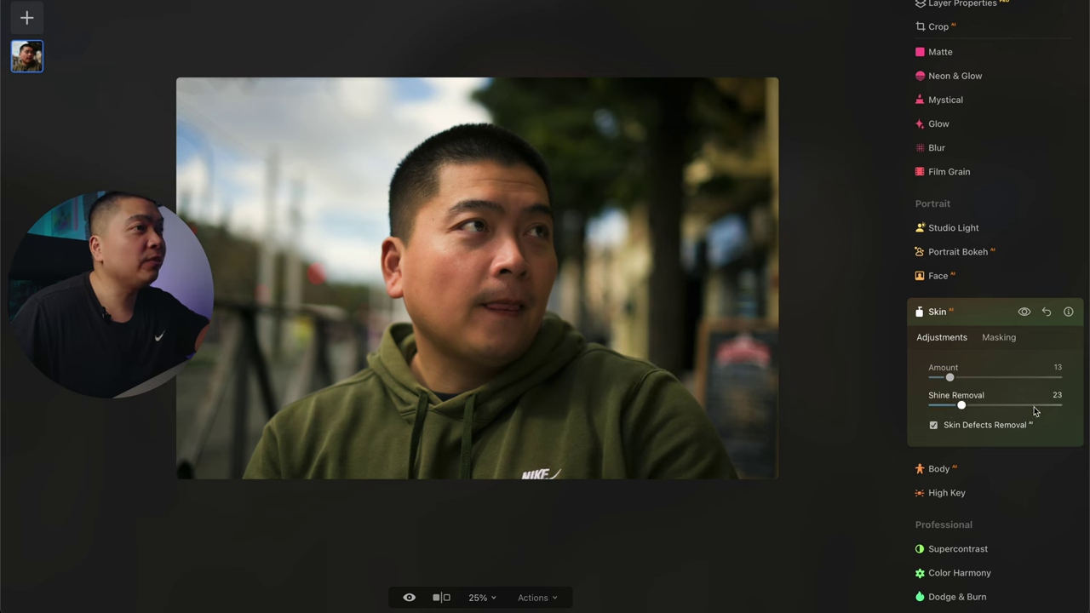
Step: Set Highlights Contrast to 22 and raise Shadows Contrast with the Supercontrast tool
click(958, 523)
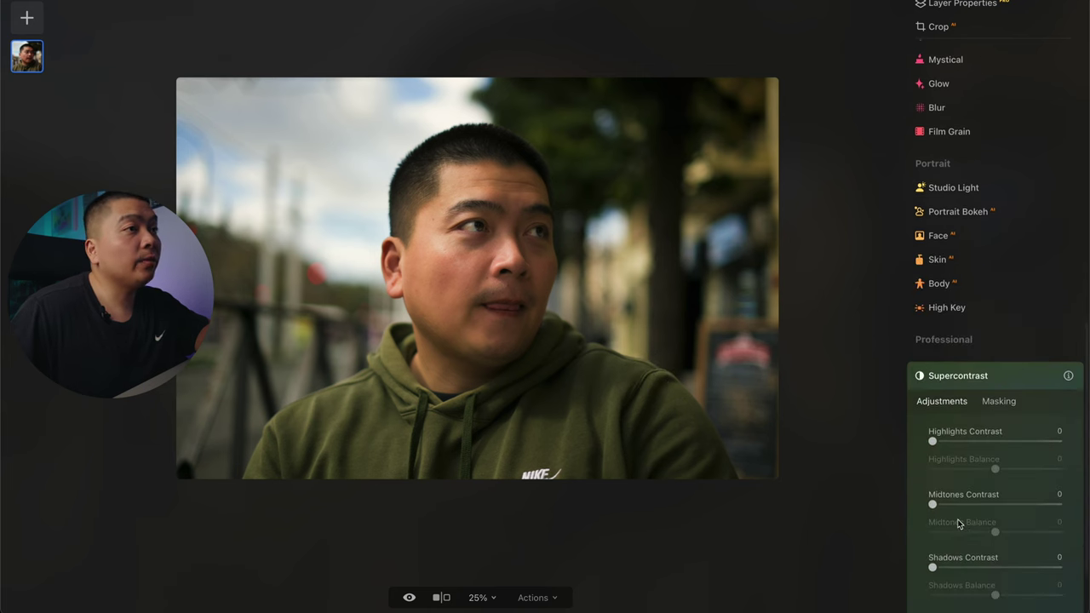
mouse_move(955, 442)
mouse_down()
mouse_move(980, 441)
mouse_move(960, 440)
mouse_up()
mouse_move(933, 503)
mouse_down()
mouse_move(986, 502)
mouse_move(932, 502)
mouse_up()
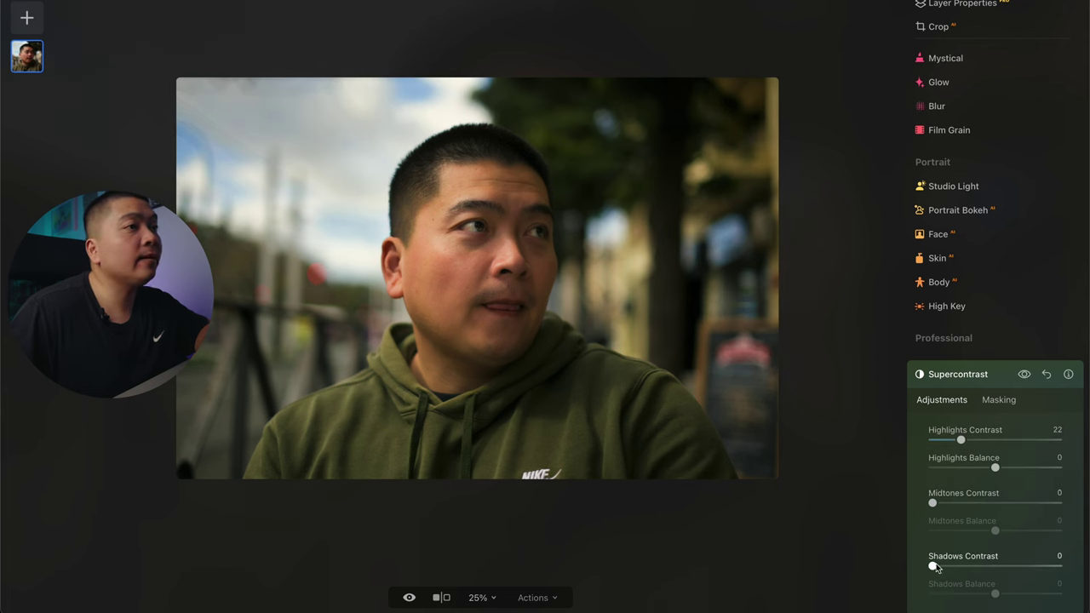
drag(933, 567, 966, 565)
Step: Set Brilliance to 3 in the Color Harmony tool
scroll(987, 579, down, 3)
click(973, 549)
scroll(970, 408, down, 1)
drag(983, 340, 1006, 344)
drag(990, 343, 997, 313)
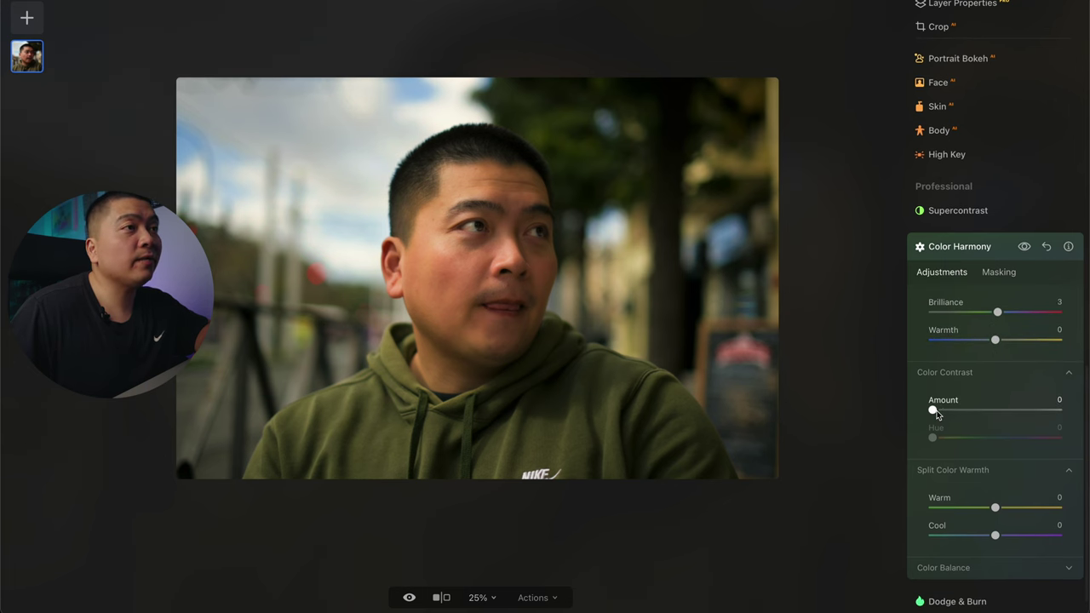
Step: Set Color Contrast to Amount 2 and Hue 316 and compare the portrait with its original
drag(934, 413, 1042, 436)
mouse_move(941, 409)
mouse_down()
mouse_move(964, 412)
mouse_move(936, 413)
mouse_up()
key(backslash)
key(backslash)
key(backslash)
key(backslash)
key(backslash)
Step: Adjust the Split Color Warmth of the hoodie portrait and repeatedly compare the result with the original
scroll(993, 440, down, 1)
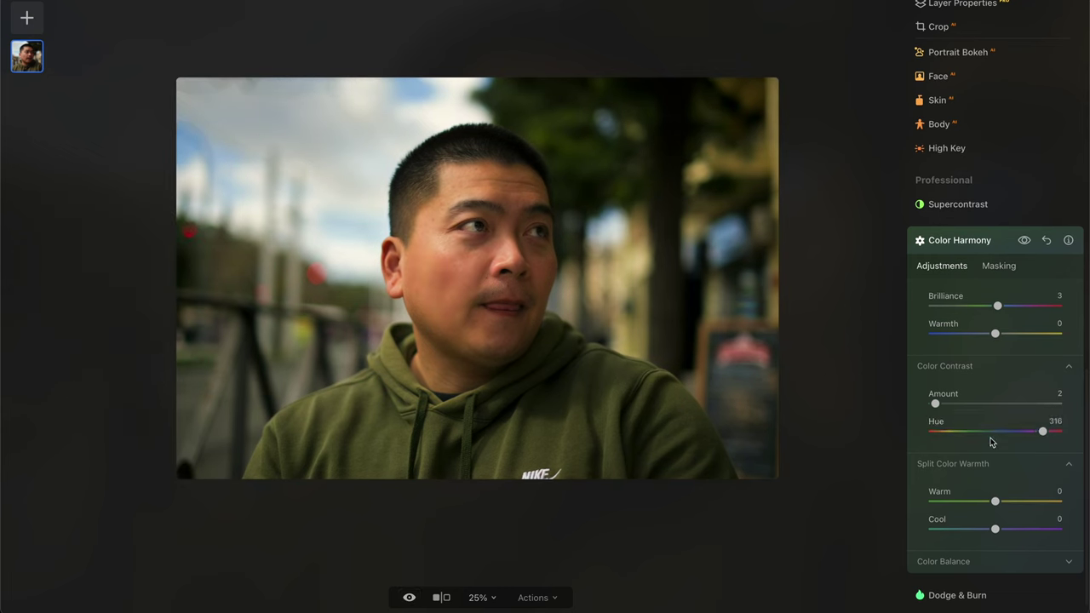
drag(994, 503, 980, 530)
key(backslash)
key(backslash)
key(backslash)
key(backslash)
key(backslash)
key(backslash)
key(backslash)
key(backslash)
scroll(979, 534, down, 1)
scroll(815, 395, down, 2)
key(backslash)
key(backslash)
scroll(839, 257, up, 2)
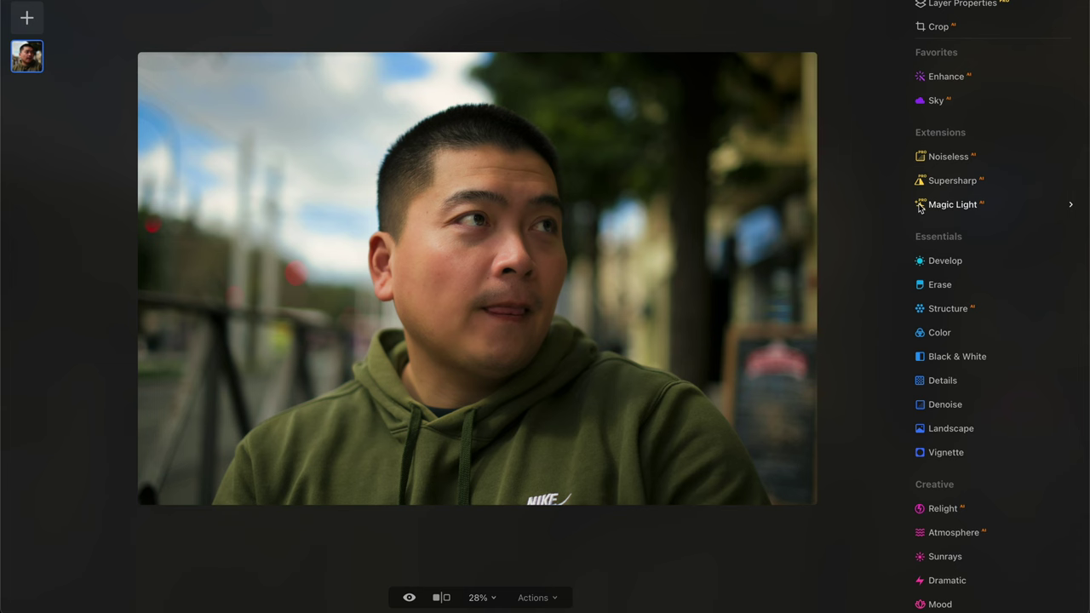
scroll(920, 206, down, 8)
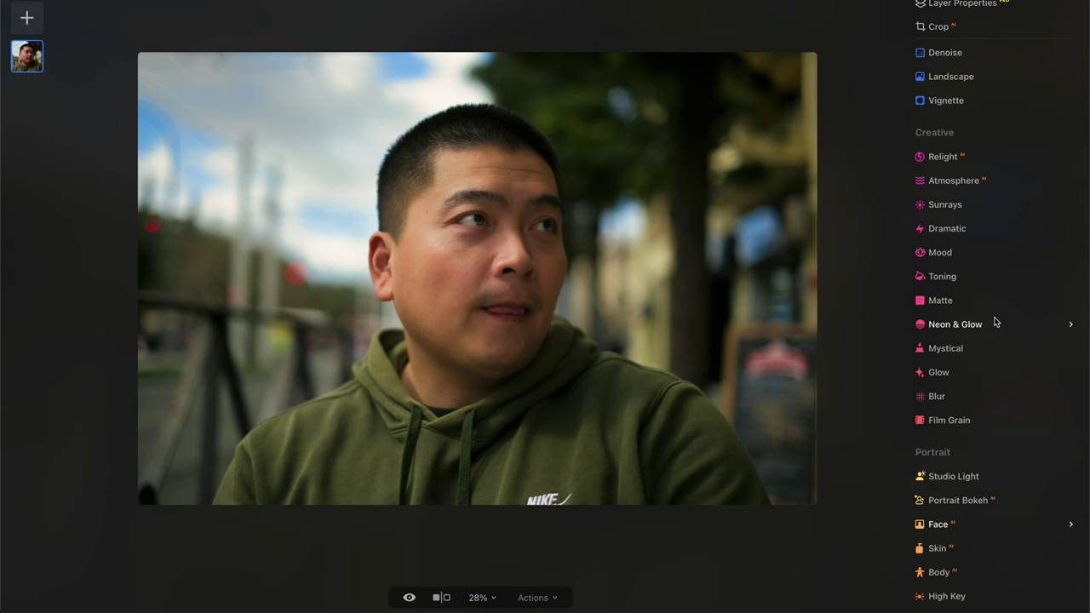
scroll(995, 322, down, 3)
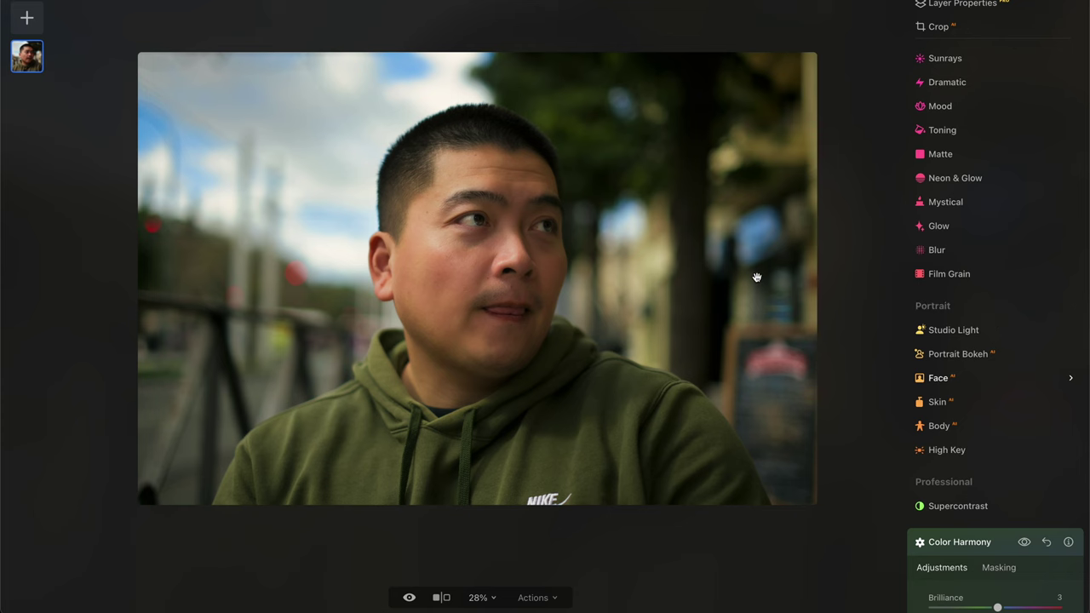
key(ctrl+minus)
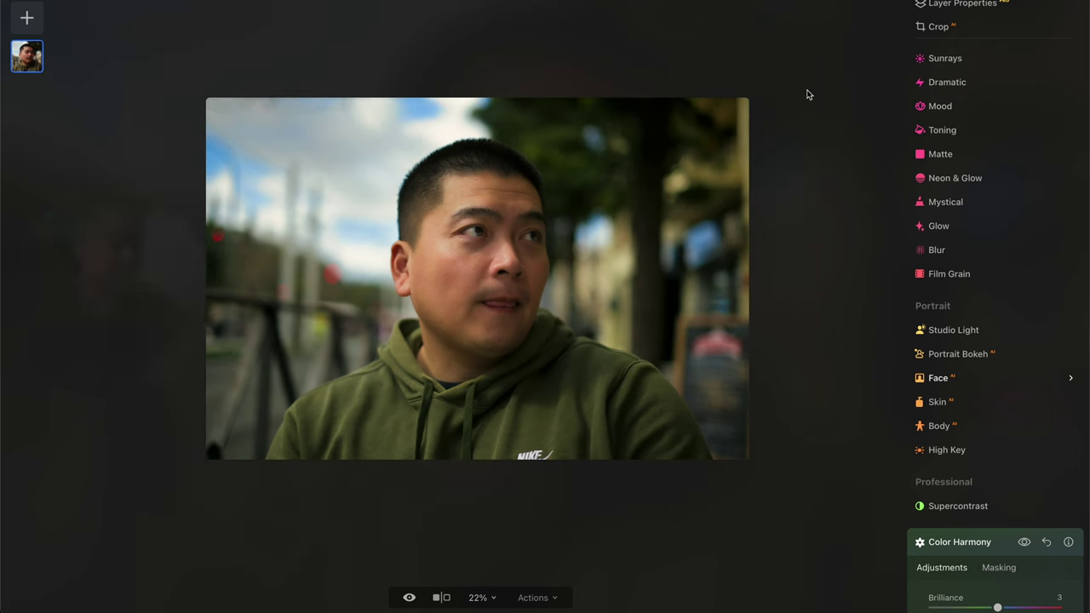
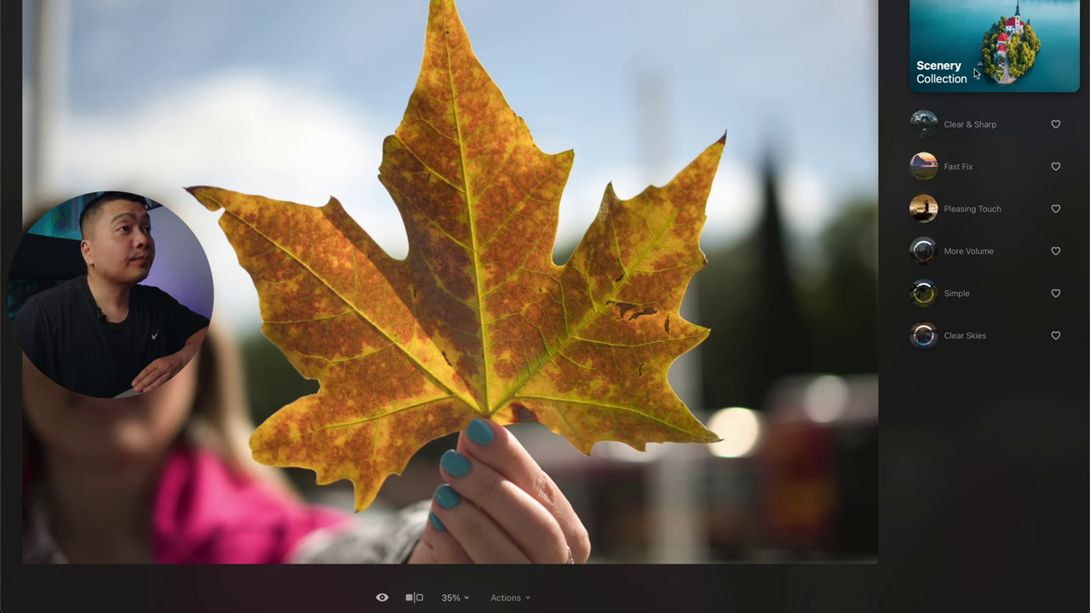
Step: Try the Scenery presets Clear & Sharp, Fast Fix, Pleasing Touch, More Volume and Simple on the leaf photo, and apply Fast Fix
click(961, 124)
click(959, 164)
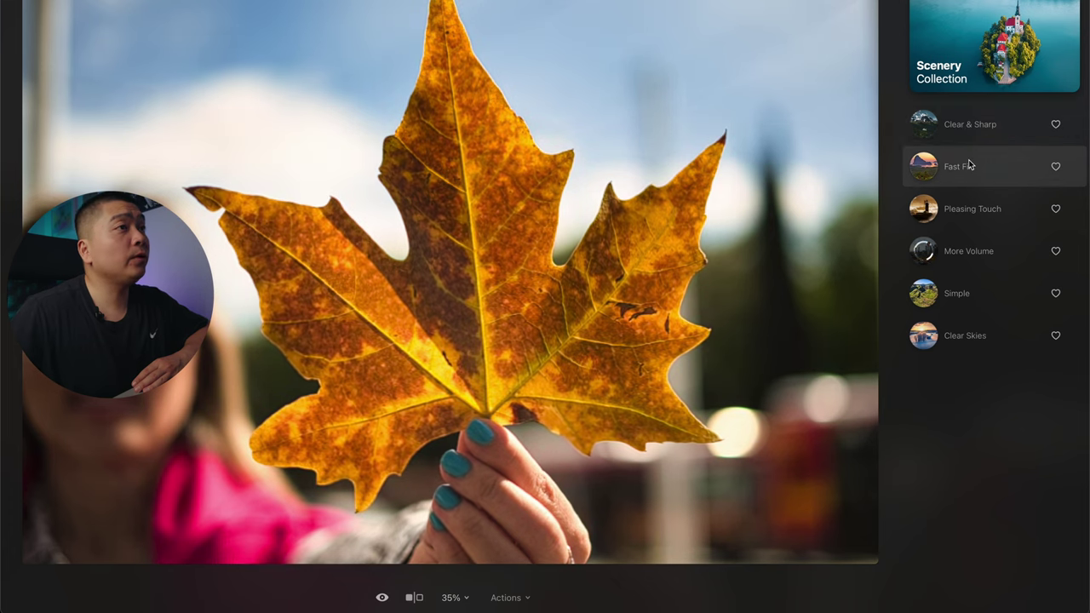
click(966, 208)
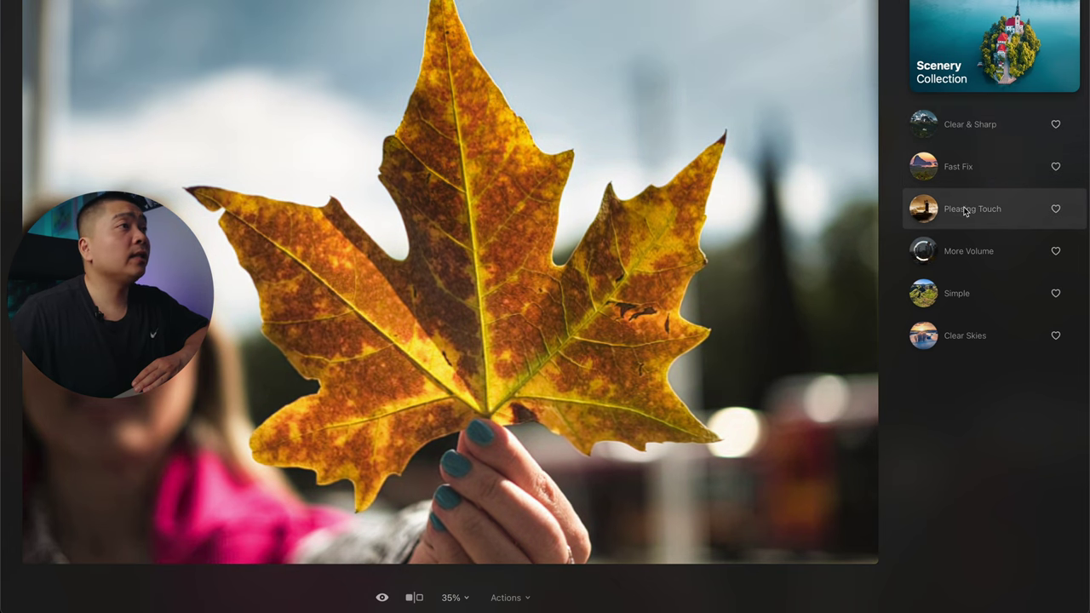
click(973, 251)
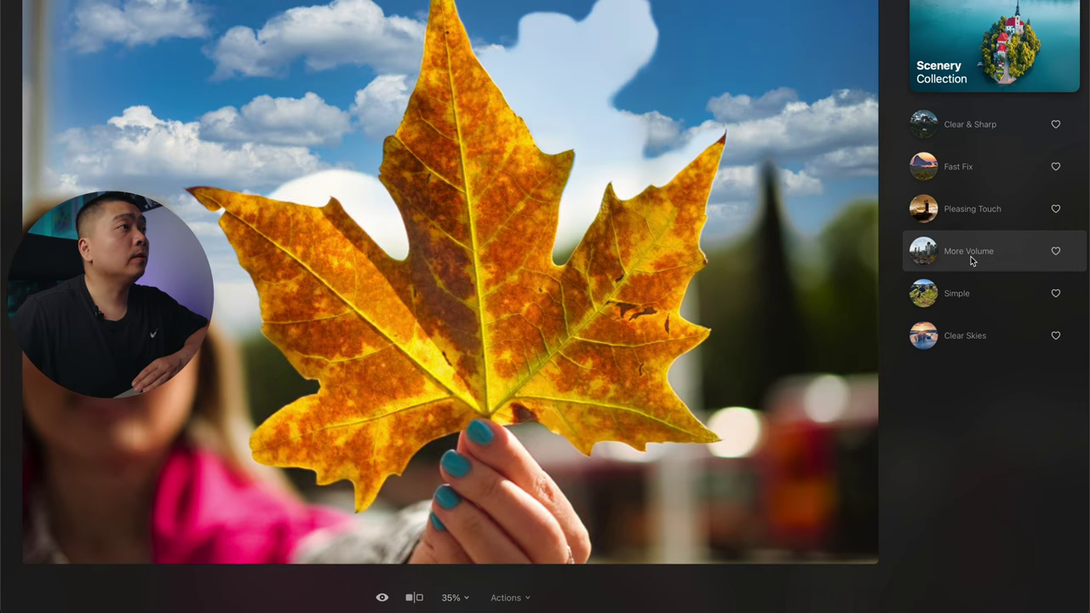
click(959, 293)
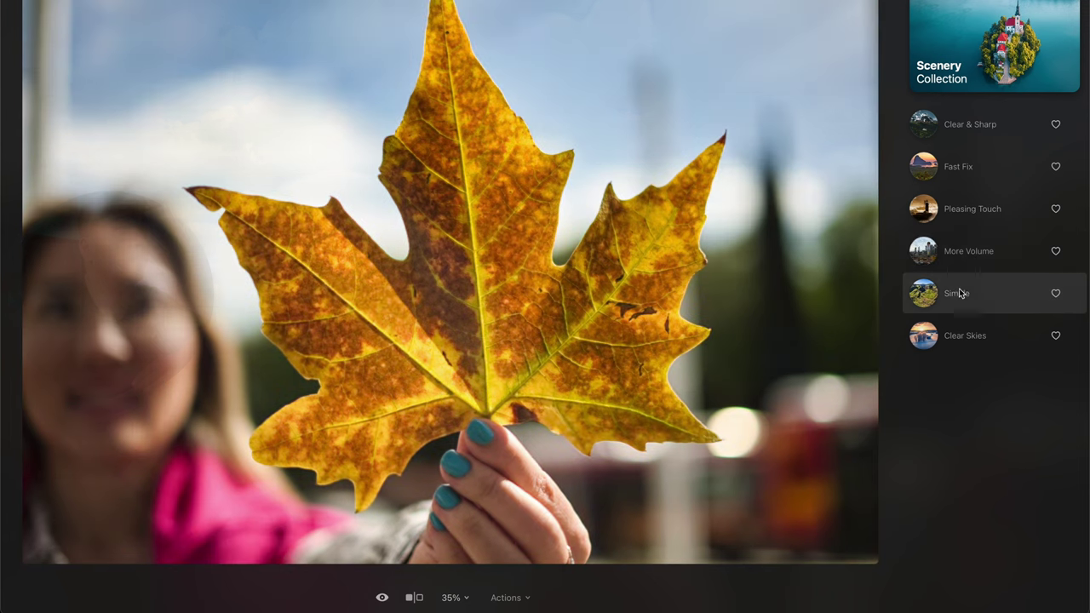
click(955, 174)
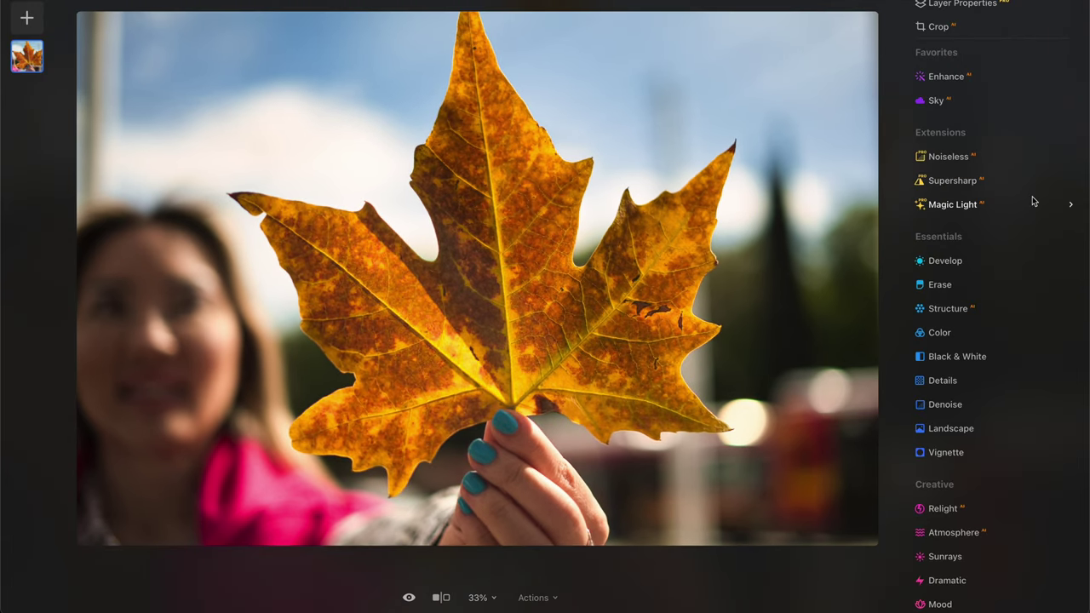
Step: Sharpen the leaf photo with Supersharp in Universal mode at Low strength
click(955, 181)
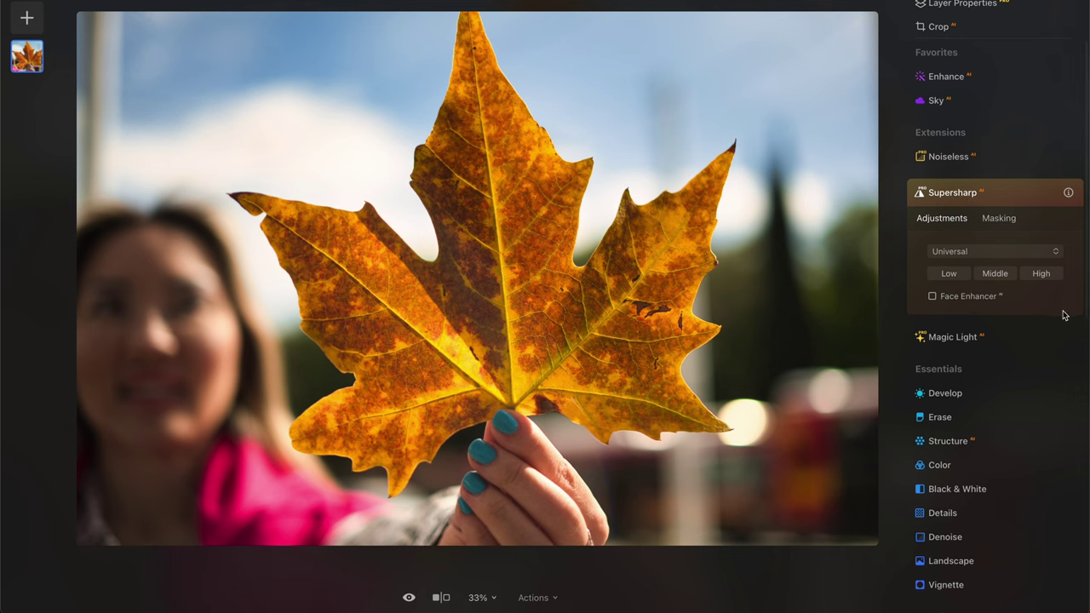
click(987, 252)
click(933, 249)
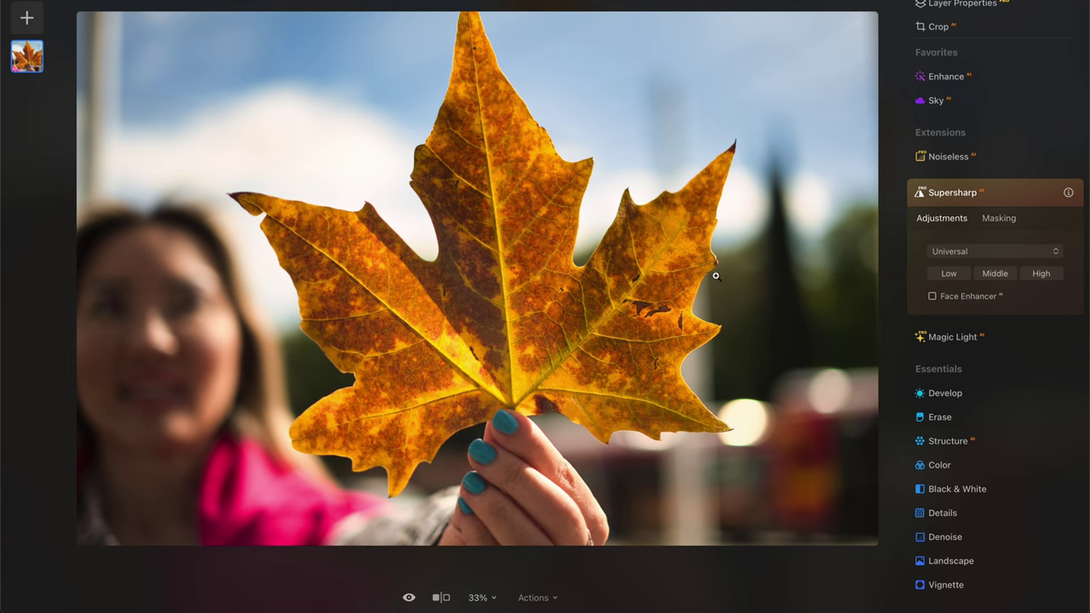
click(994, 273)
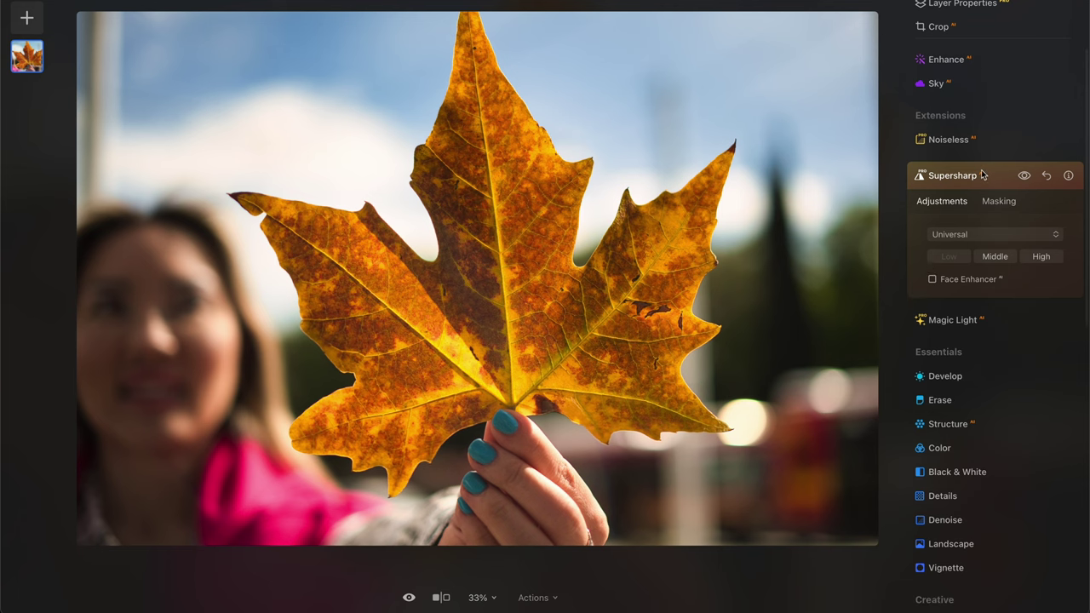
click(985, 173)
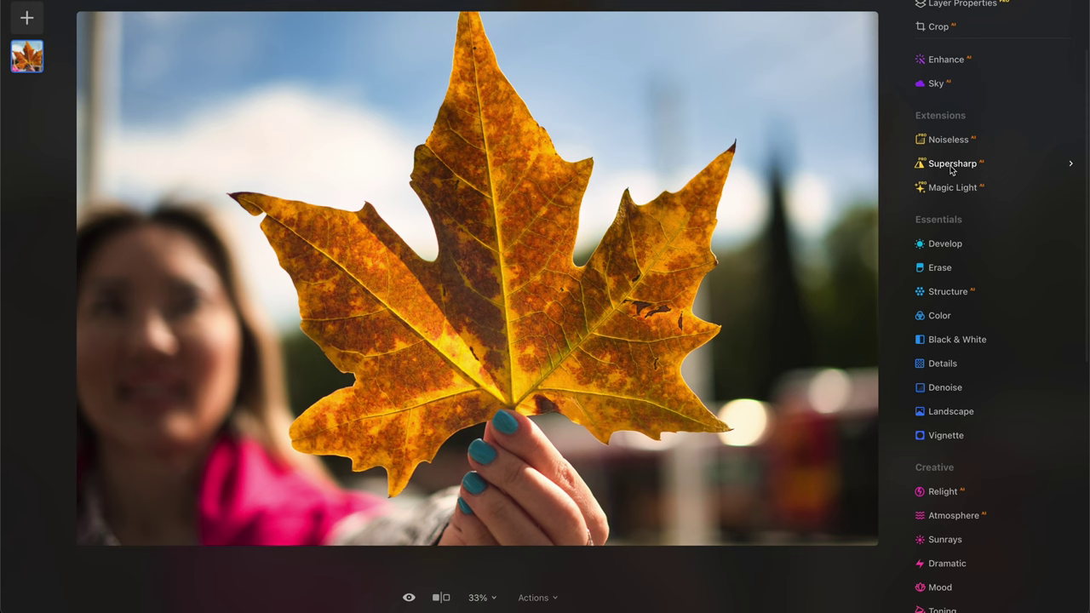
Step: Set the Structure tool's Amount to 18 and Boost to 15 for the leaf photo
scroll(970, 189, down, 1)
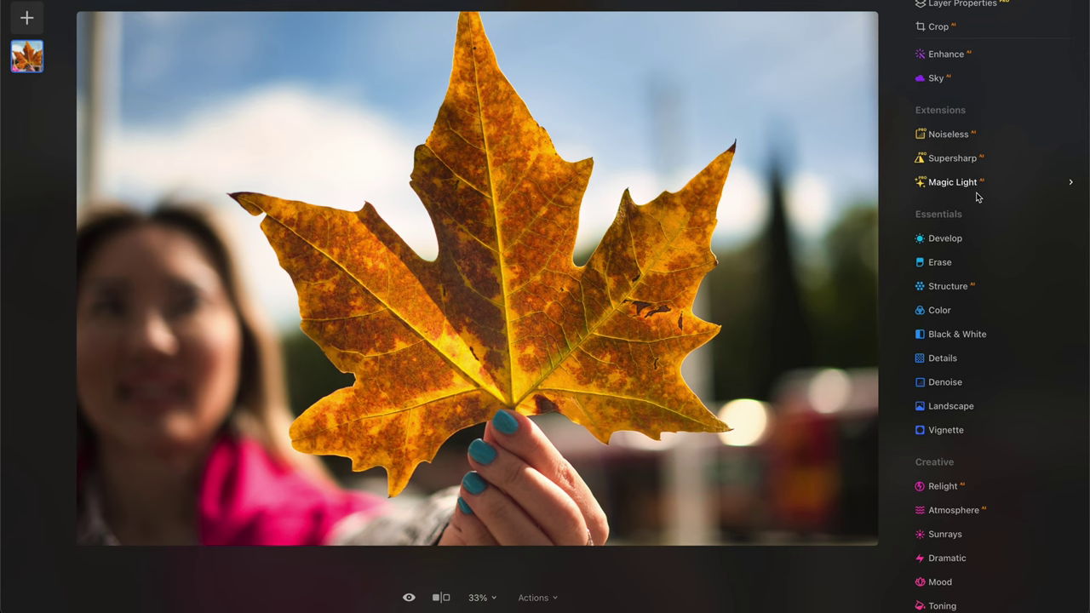
scroll(977, 197, down, 5)
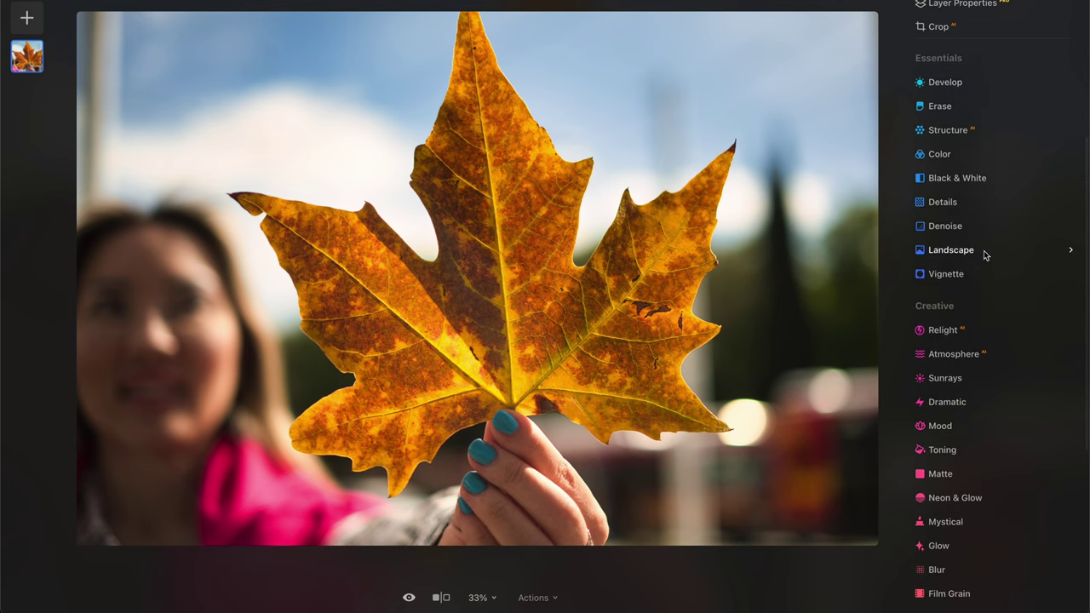
scroll(960, 388, up, 5)
click(956, 291)
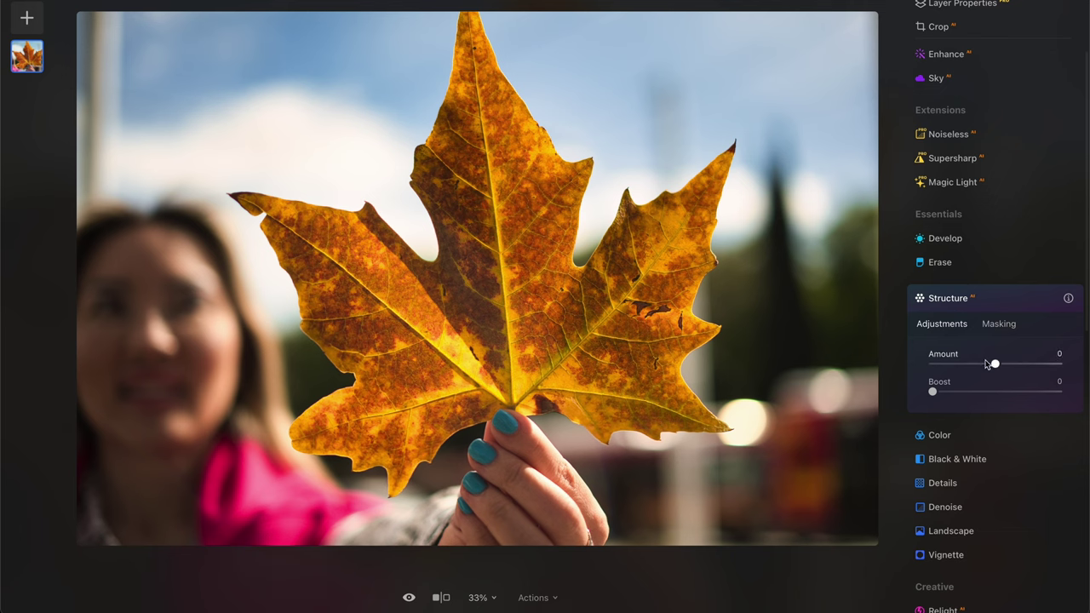
mouse_move(994, 364)
mouse_down()
mouse_move(1024, 360)
mouse_move(1006, 364)
mouse_up()
drag(932, 391, 950, 391)
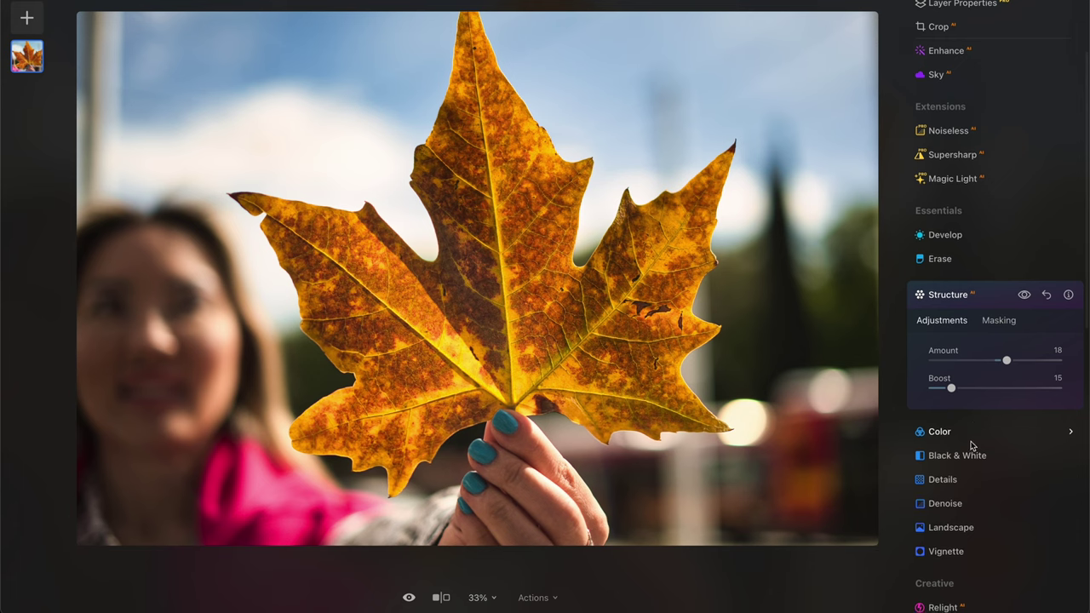
Step: Set the Details tool's Small Details to 6, Medium Details to 2, Large Details to 11 and Sharpen to 9 for the leaf photo
click(942, 483)
drag(994, 423, 1002, 474)
double_click(1021, 418)
double_click(1007, 446)
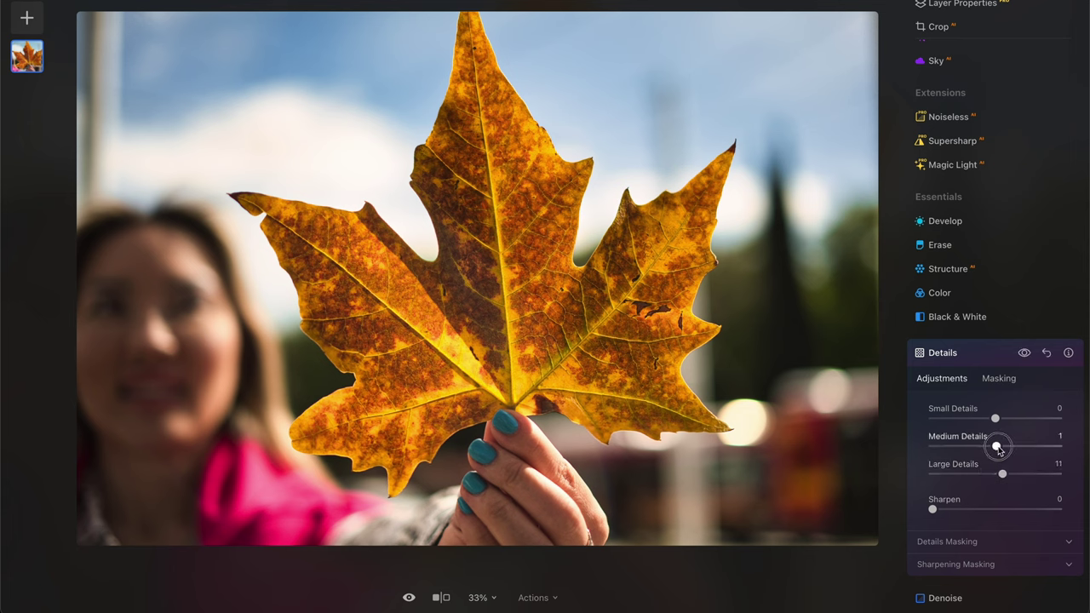
drag(994, 418, 998, 418)
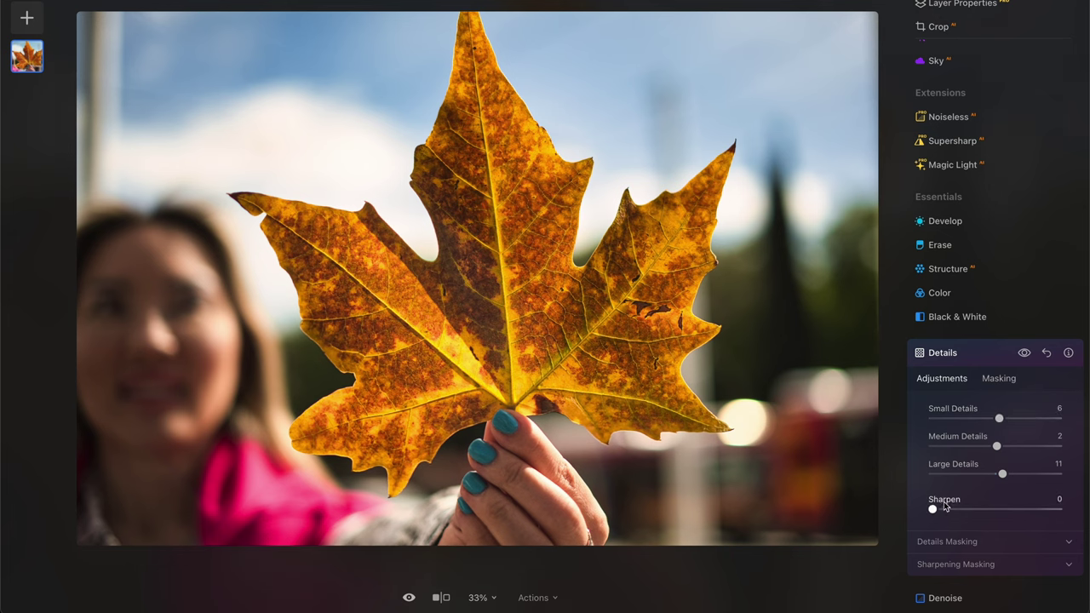
drag(932, 509, 1083, 509)
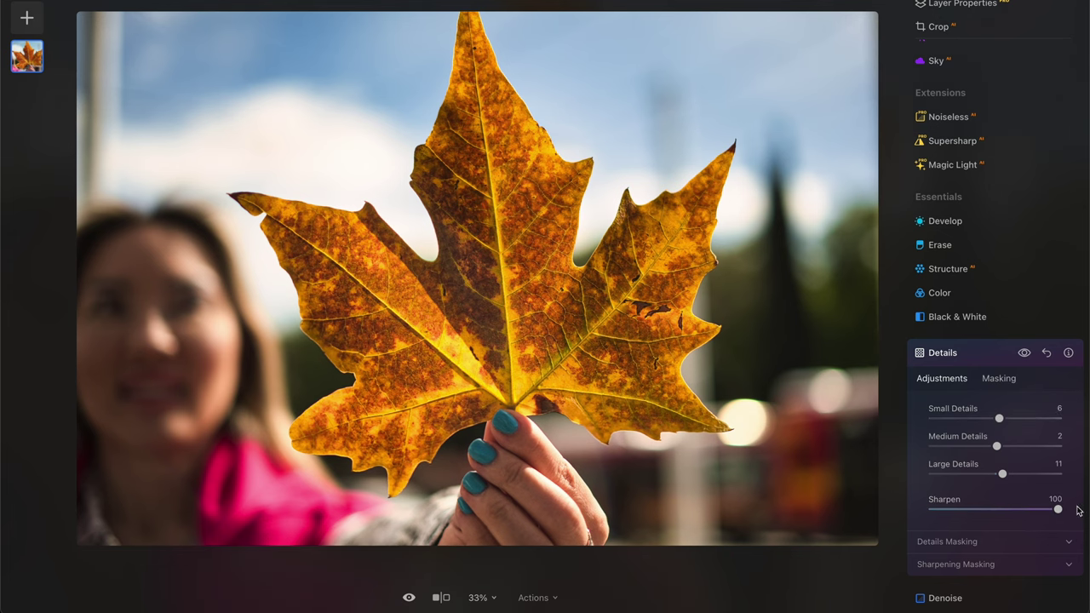
drag(1070, 513, 932, 501)
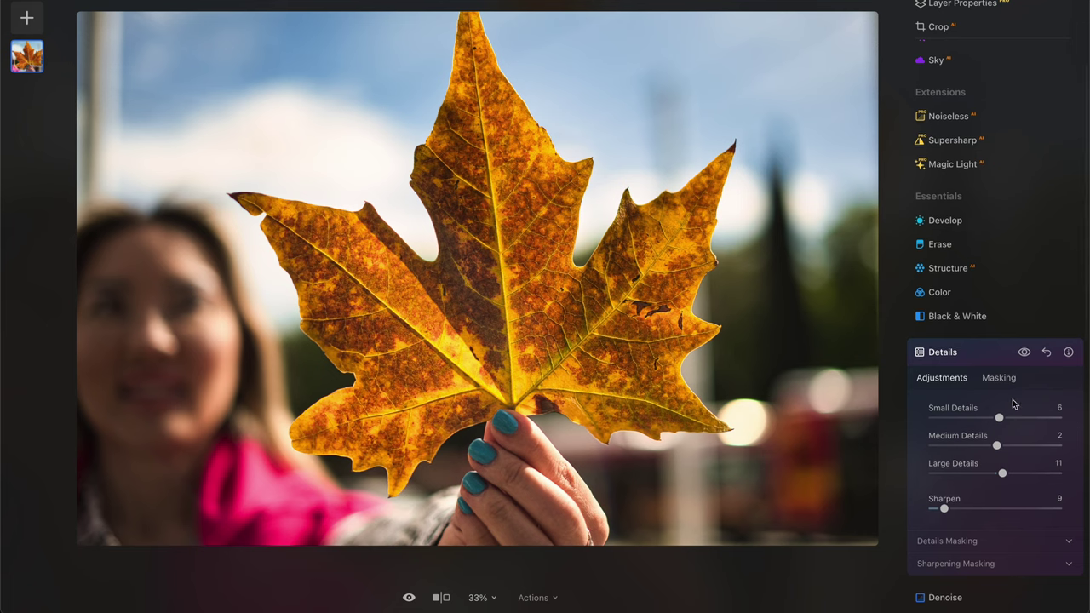
Step: Look through the remaining Creative, Portrait and Professional tools and compare the edited leaf photo with the original
scroll(1043, 400, down, 1)
scroll(1042, 388, down, 4)
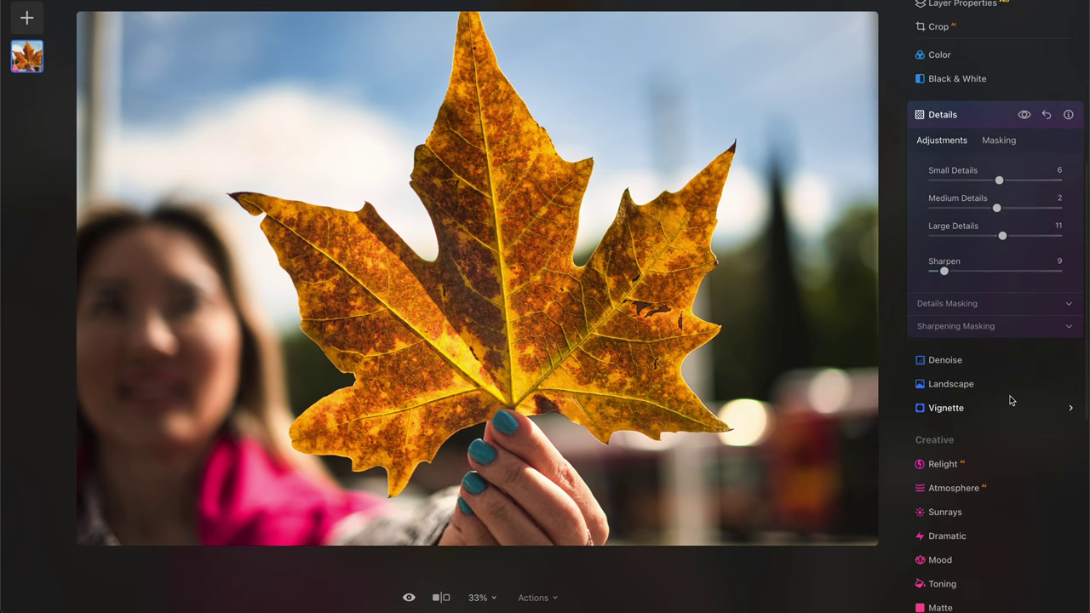
scroll(1010, 400, down, 5)
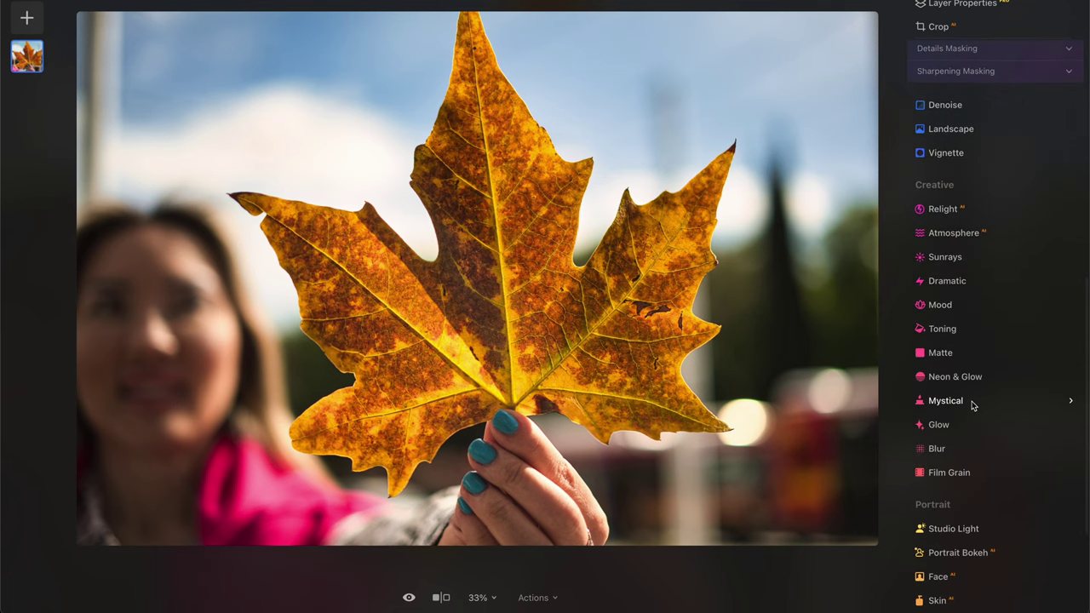
scroll(973, 405, down, 4)
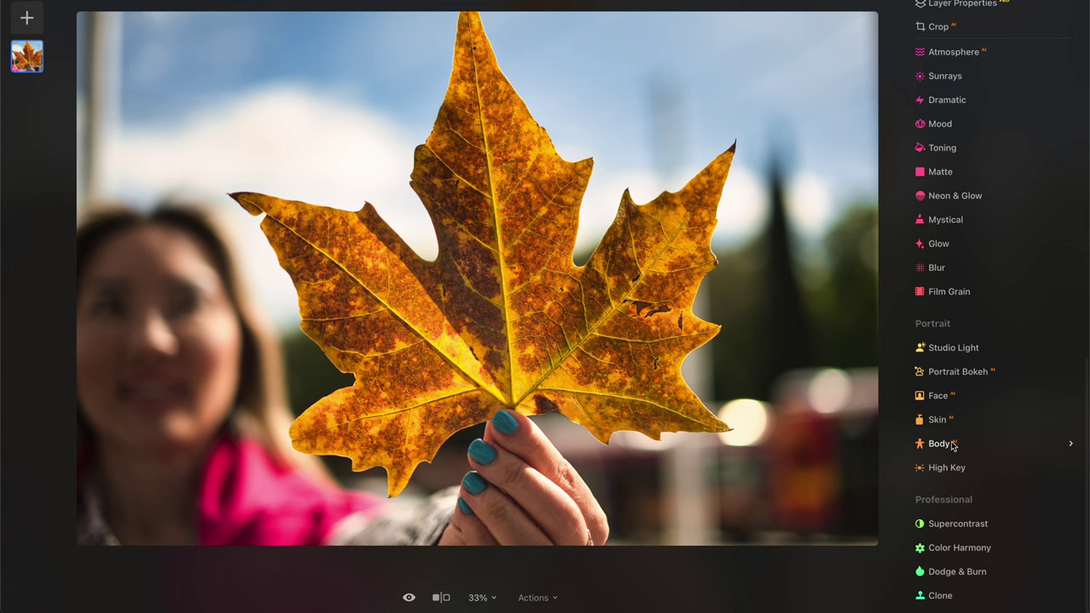
scroll(968, 470, up, 4)
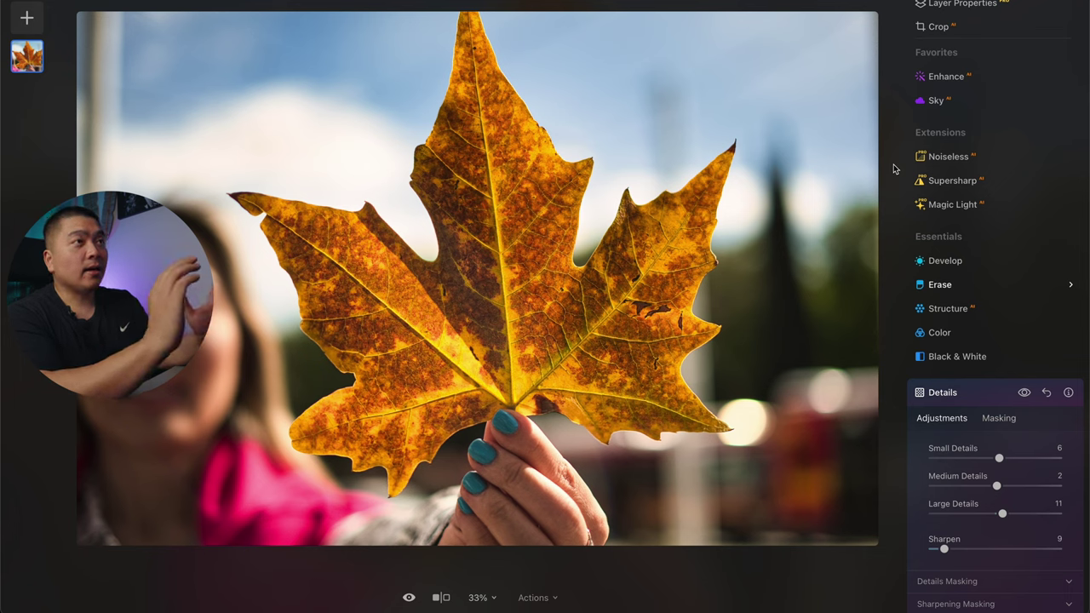
scroll(985, 409, down, 3)
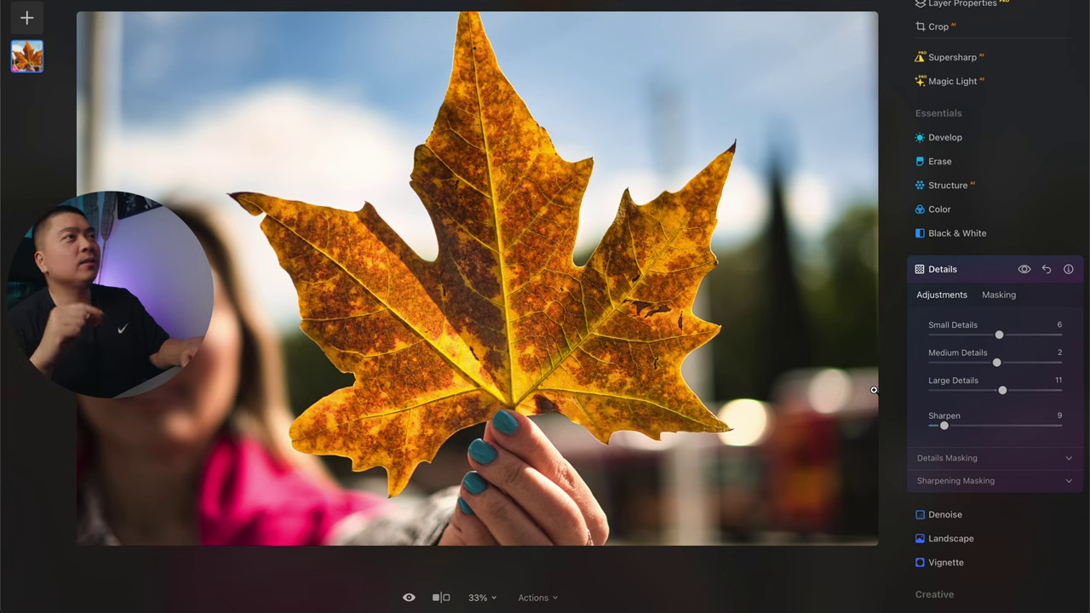
key(backslash)
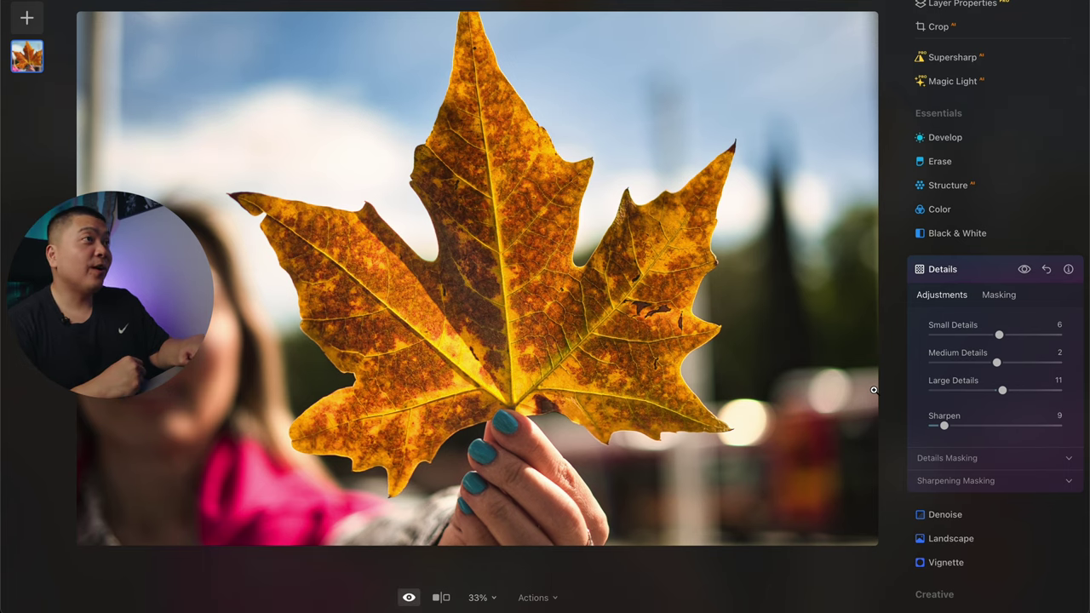